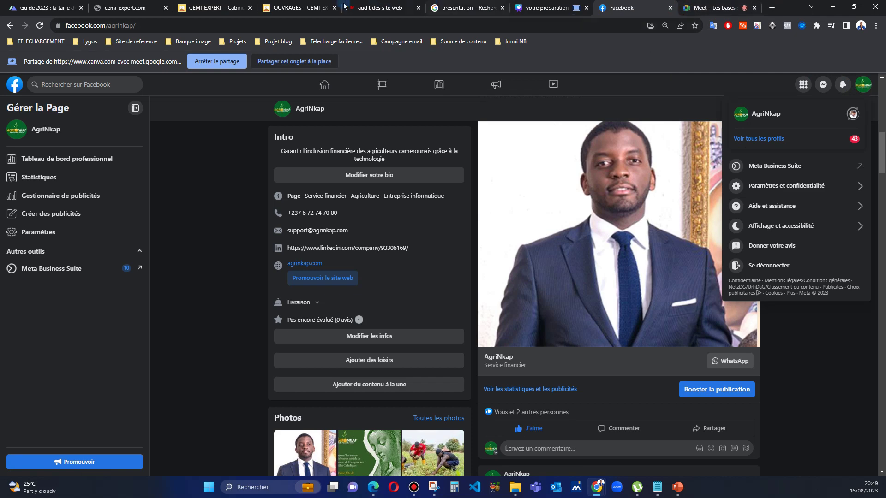
left_click(547, 13)
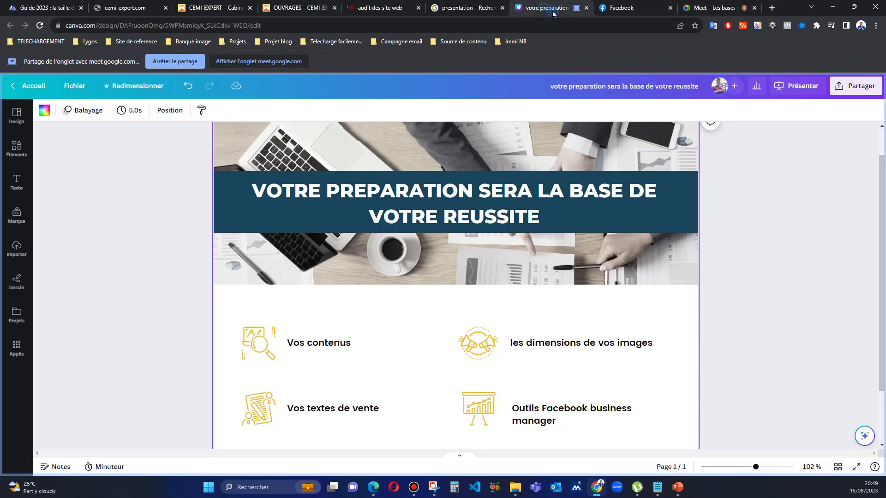
left_click(637, 11)
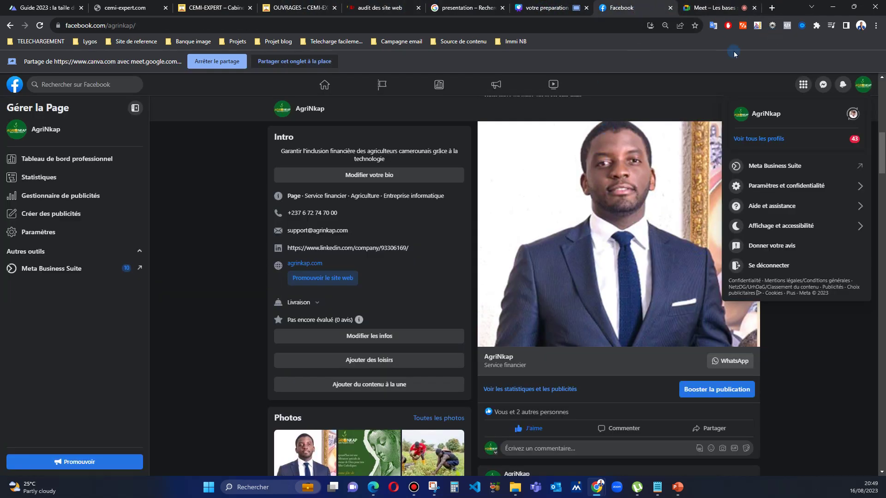
left_click(707, 8)
left_click(628, 10)
left_click(728, 12)
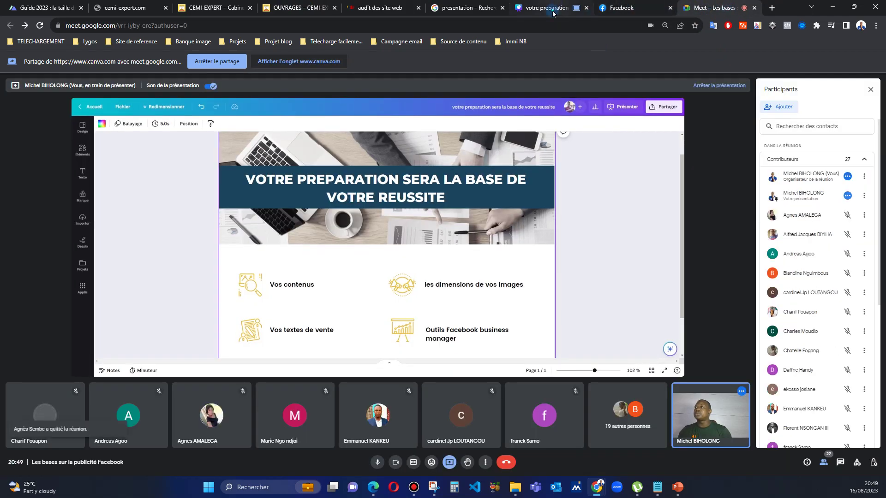
Step: Stop sharing the Canva tab and present the Facebook tab with its audio in the Google Meet call
left_click(553, 13)
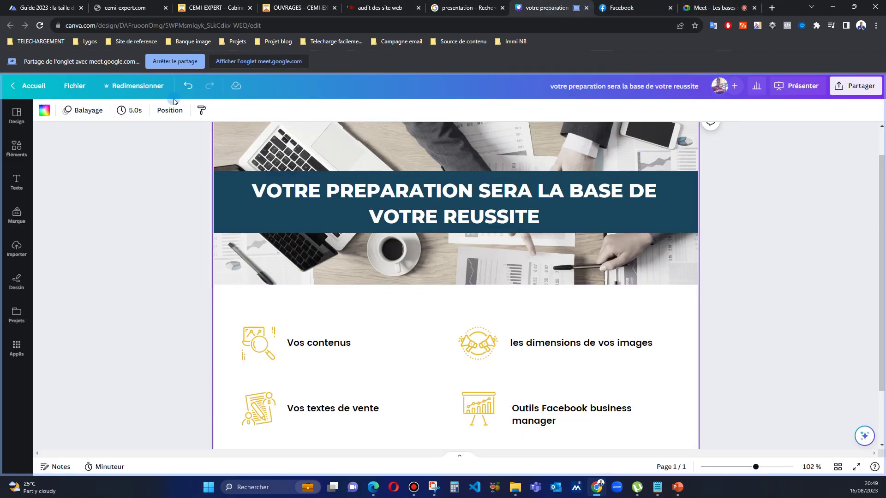
left_click(178, 61)
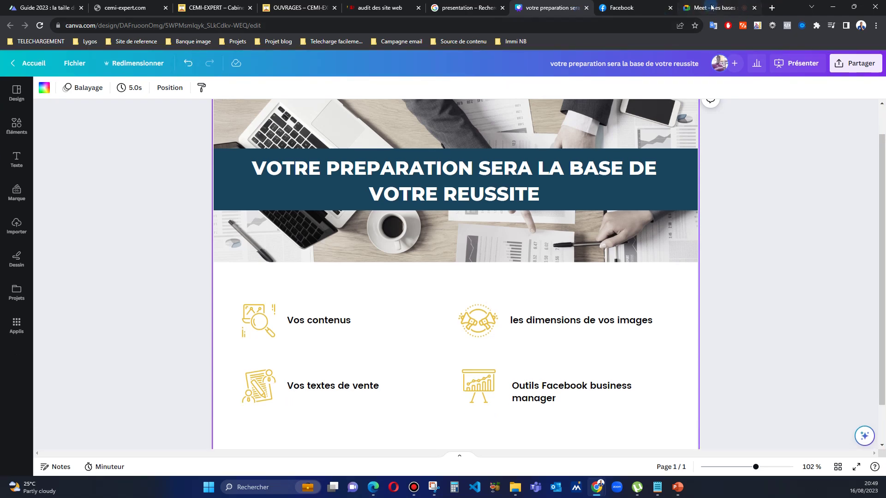
left_click(692, 9)
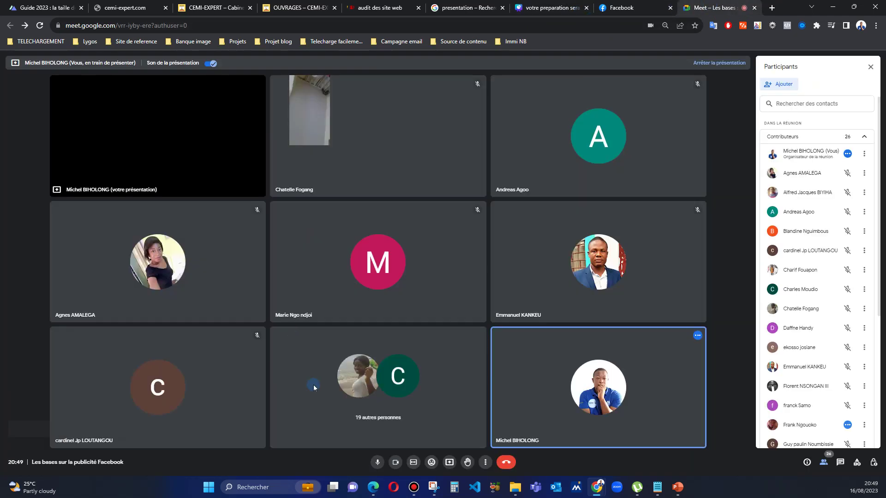
left_click(449, 463)
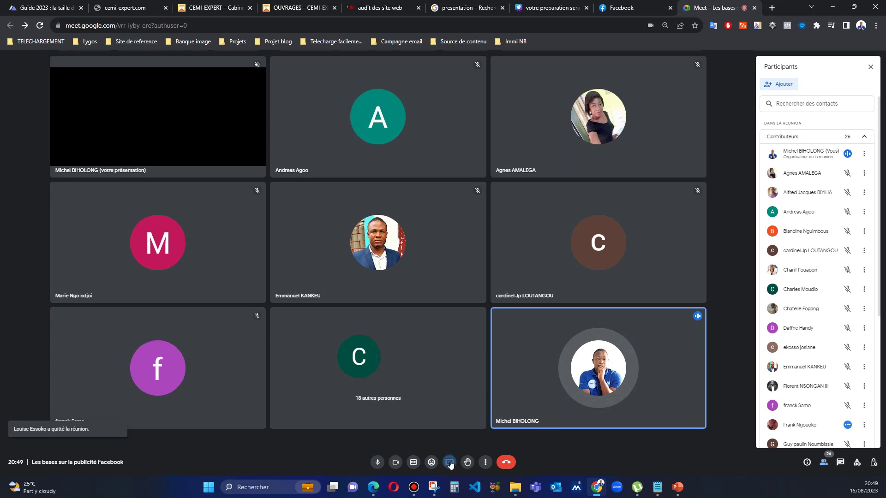
left_click(351, 114)
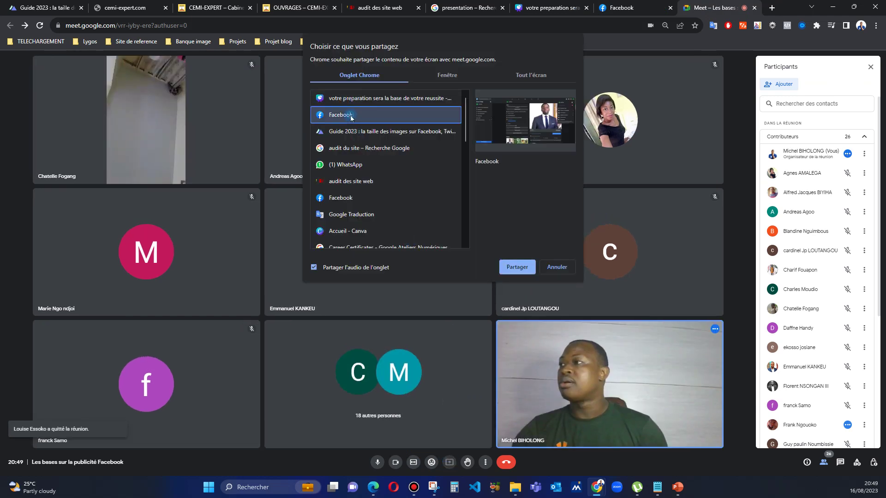
left_click(516, 267)
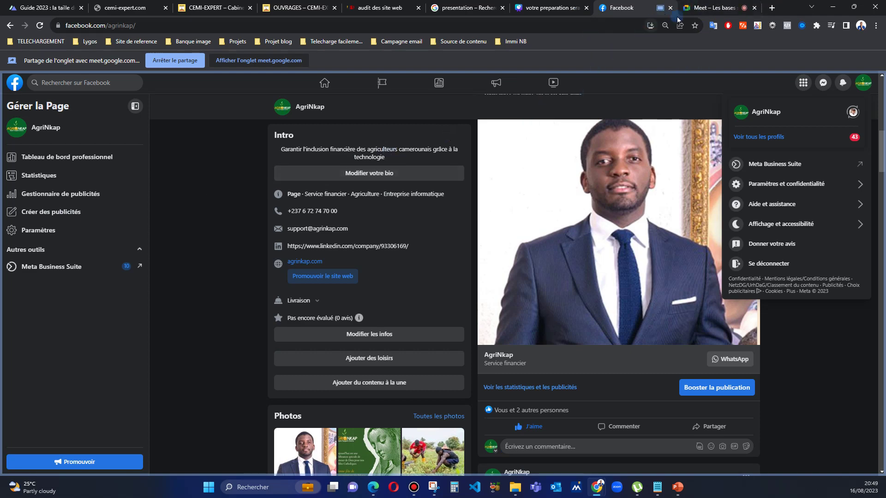
Step: Check in the Google Meet call how the shared Facebook page is displayed to participants
left_click(710, 6)
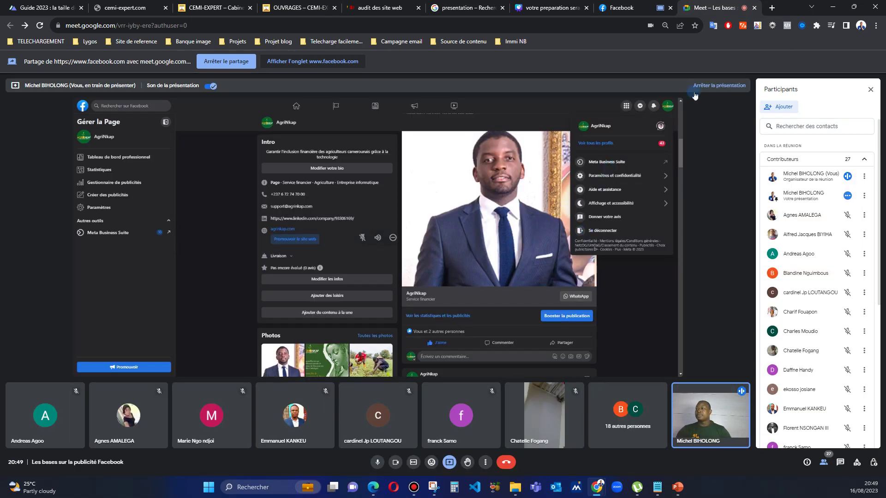
left_click(624, 7)
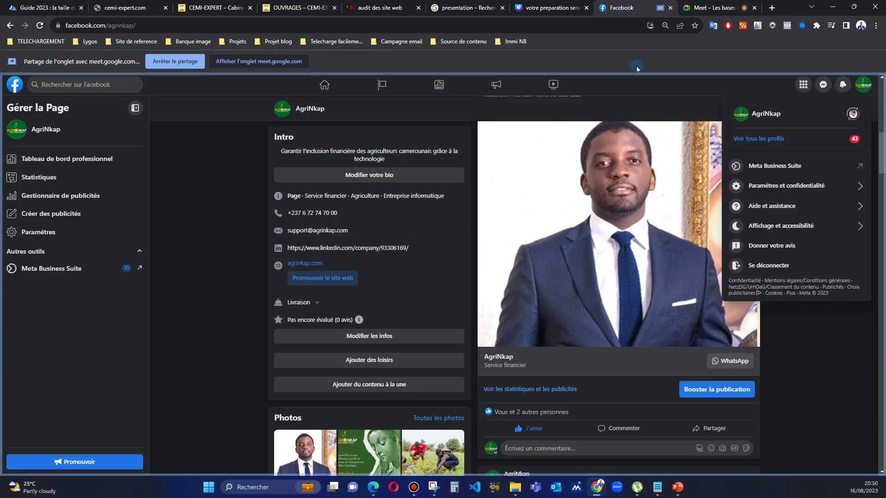
left_click(709, 9)
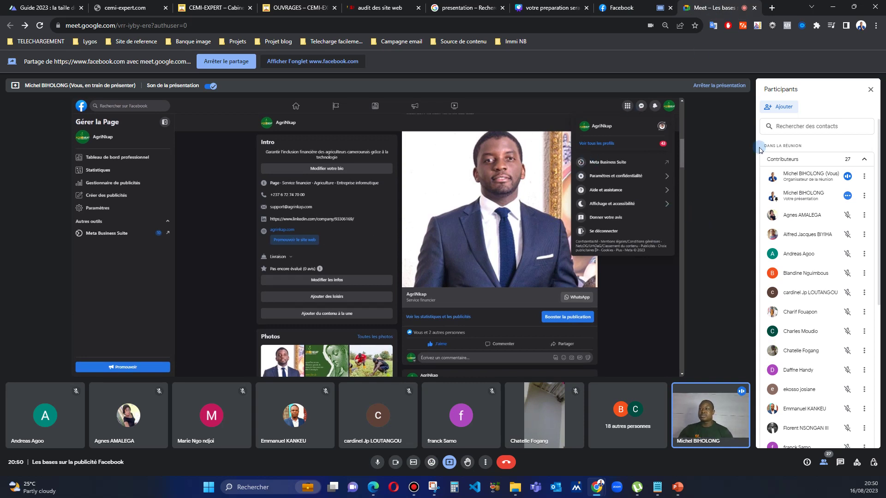
Step: Return to the Facebook tab and switch the active profile to the Lance Toi page
left_click(628, 6)
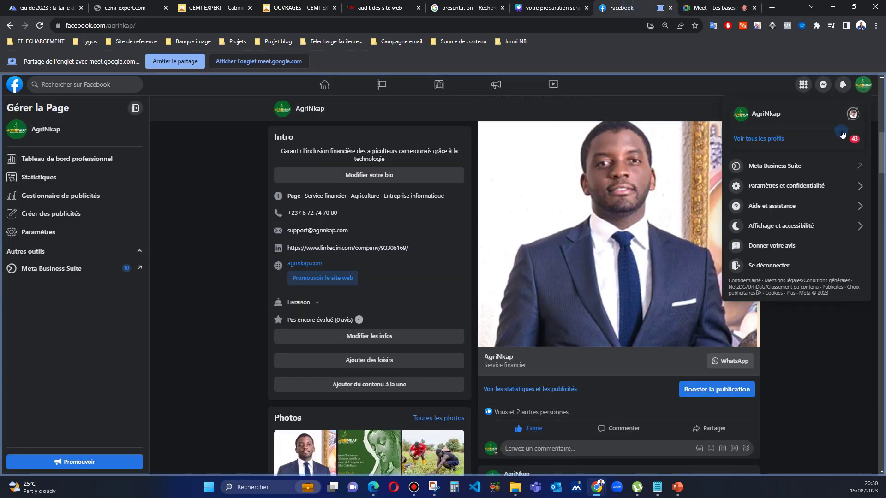
left_click(791, 137)
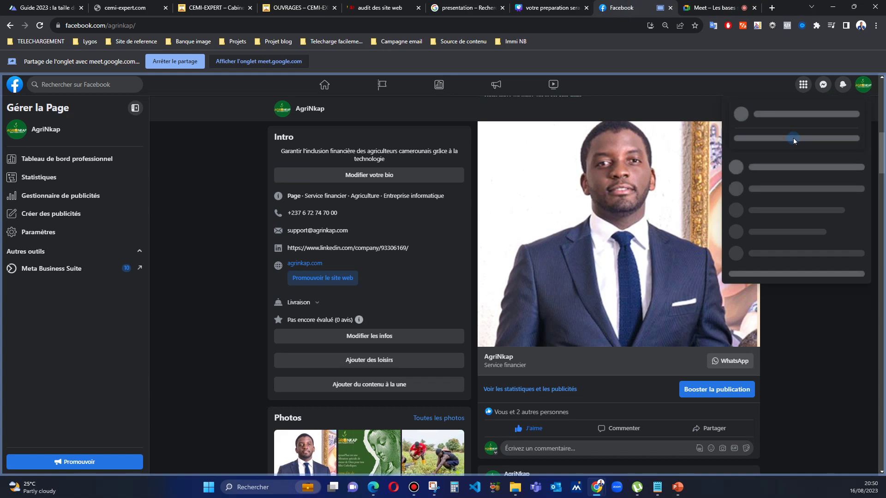
scroll(808, 377, "down", 4)
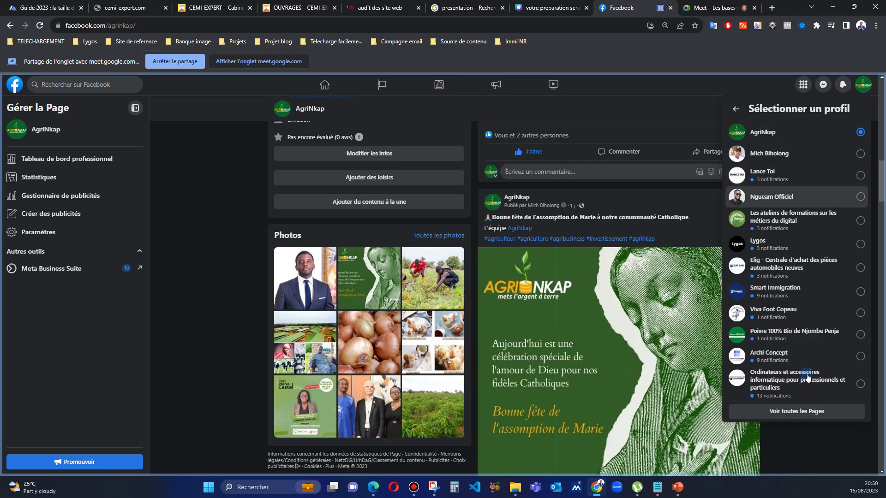
scroll(805, 260, "up", 4)
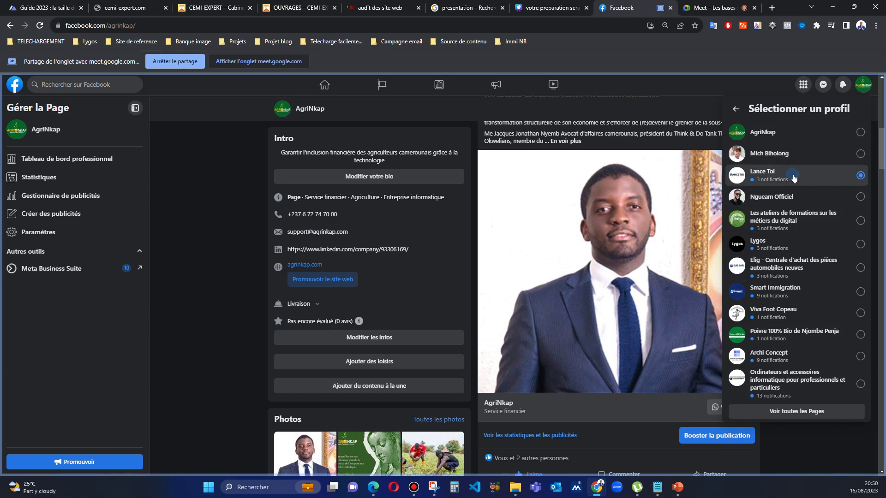
left_click(794, 178)
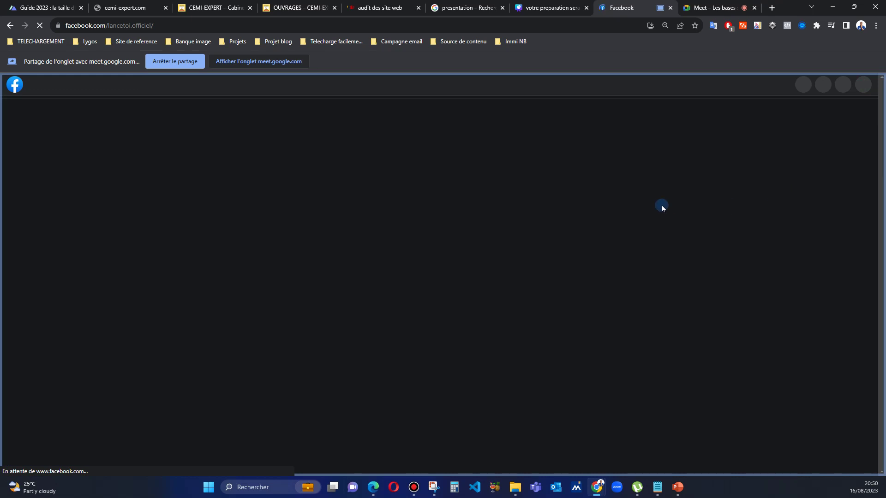
Step: Copy the Lance Toi page's web address and send it in the Google Meet call's chat
left_click(170, 24)
key("ctrl+c")
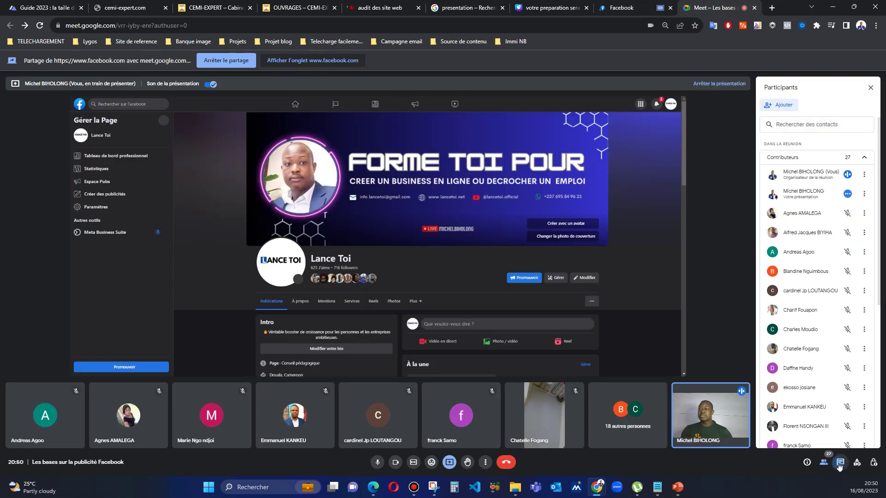
left_click(838, 464)
left_click(787, 436)
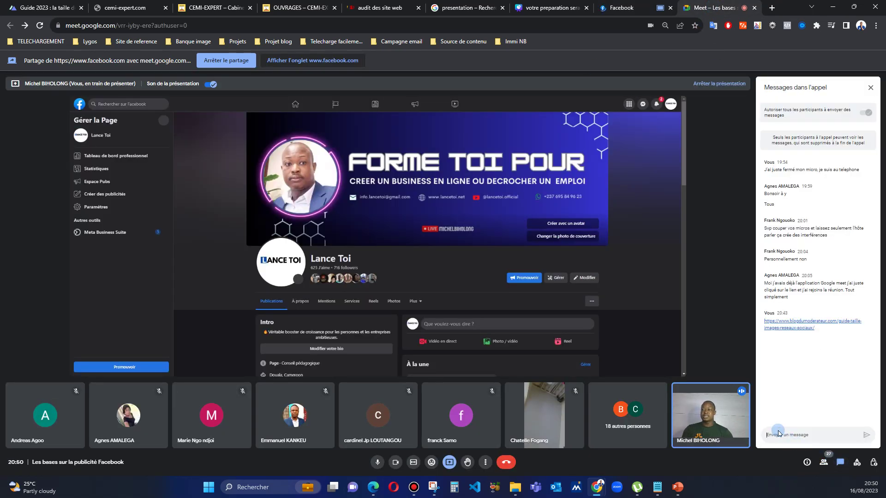
key("ctrl+v")
key("Return")
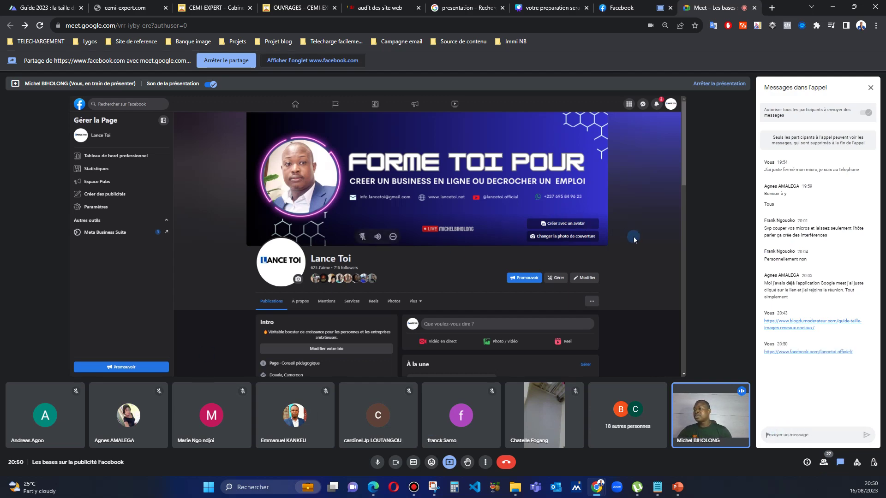
Step: Look through the Lance Toi page's intro, photos and posts in Facebook, and dismiss the profile-switch notification
left_click(618, 8)
scroll(588, 249, "down", 10)
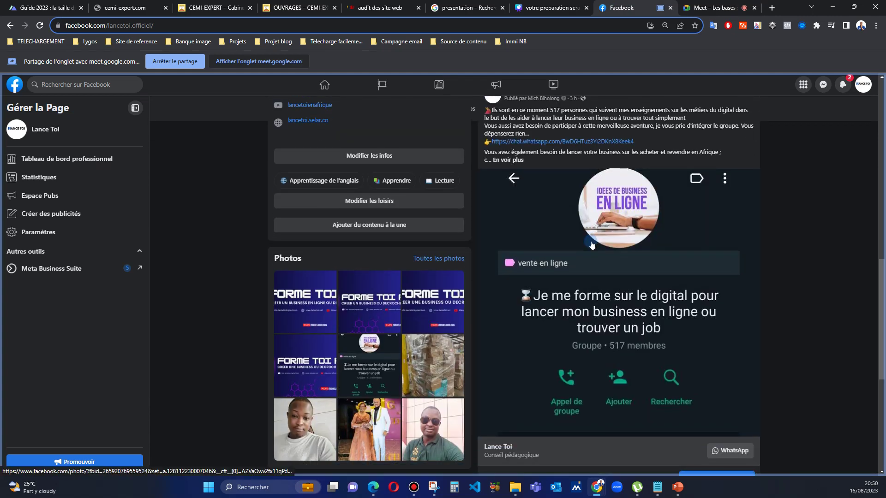
scroll(592, 245, "up", 7)
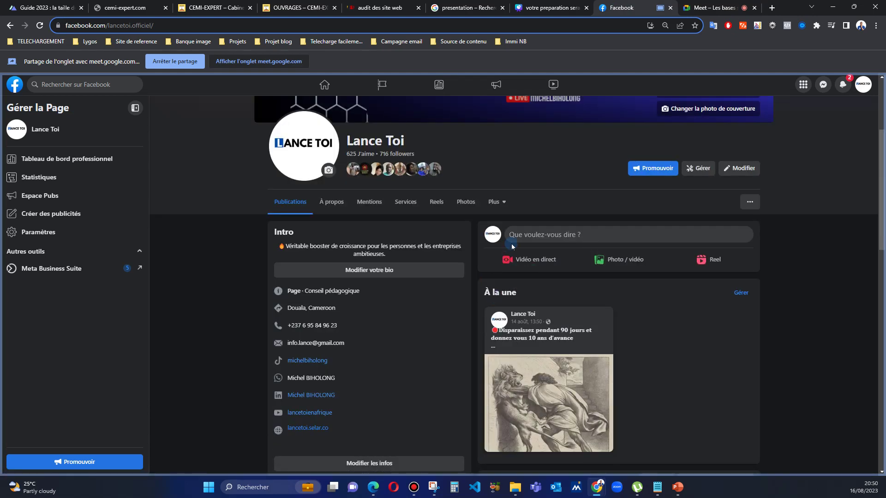
scroll(490, 282, "down", 5)
scroll(610, 259, "down", 3)
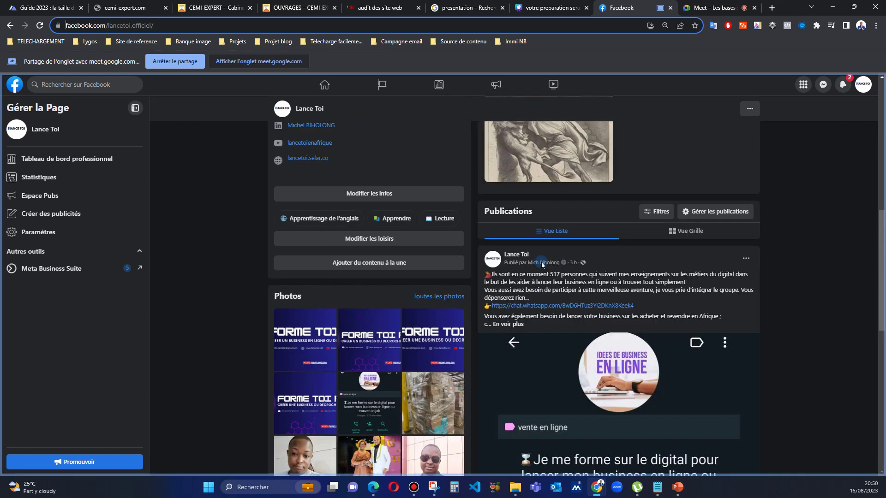
scroll(577, 263, "up", 10)
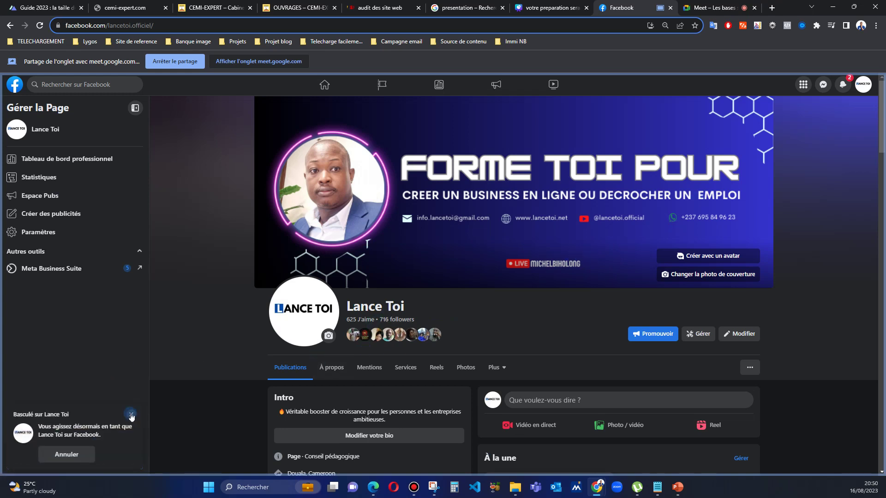
left_click(144, 395)
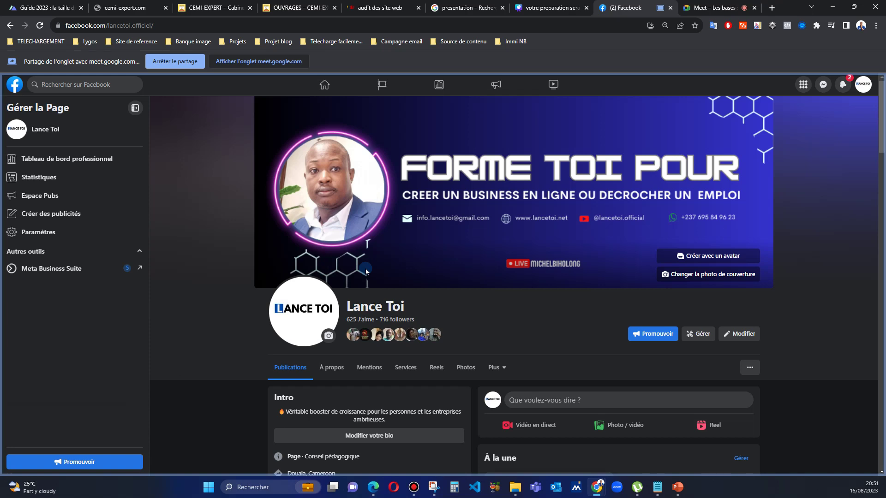
Step: Check the Google Meet call briefly, and open the Lance Toi page's professional dashboard in Facebook to review its overview
left_click(737, 5)
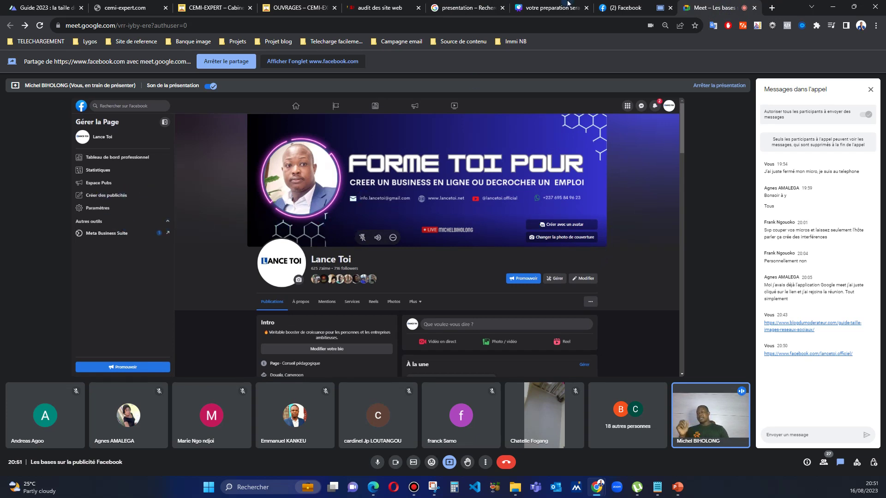
left_click(628, 7)
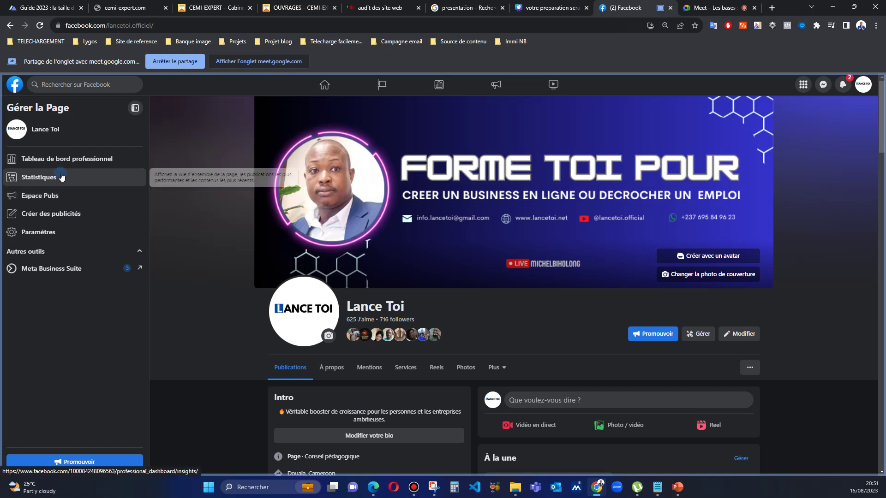
left_click(95, 160)
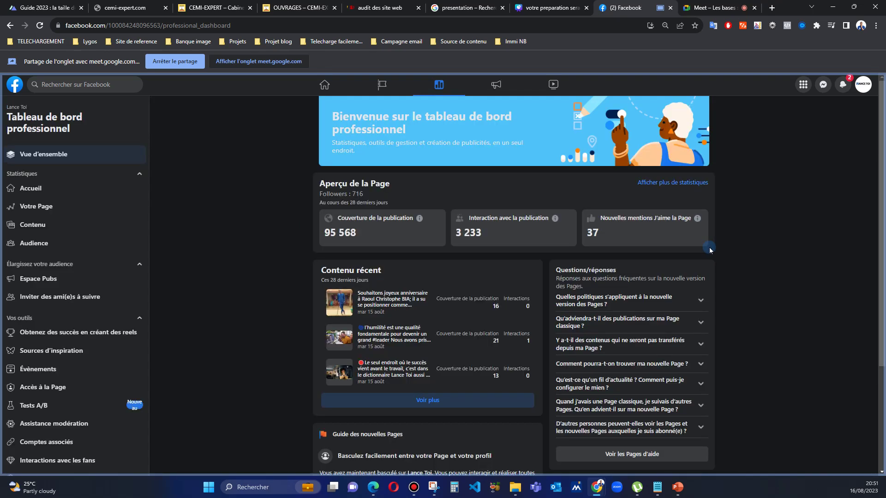
scroll(625, 306, "down", 3)
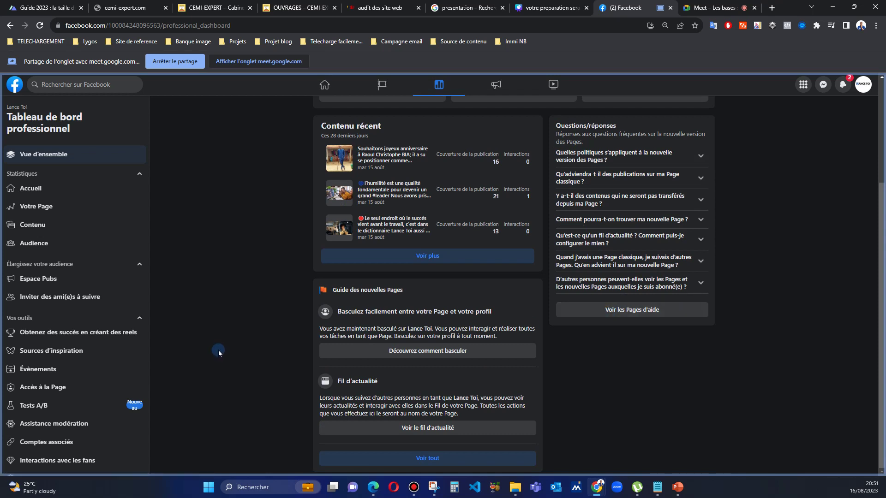
Step: Open the full list of the page's content from the recent content overview and examine the posts' reach and interactions
left_click(431, 256)
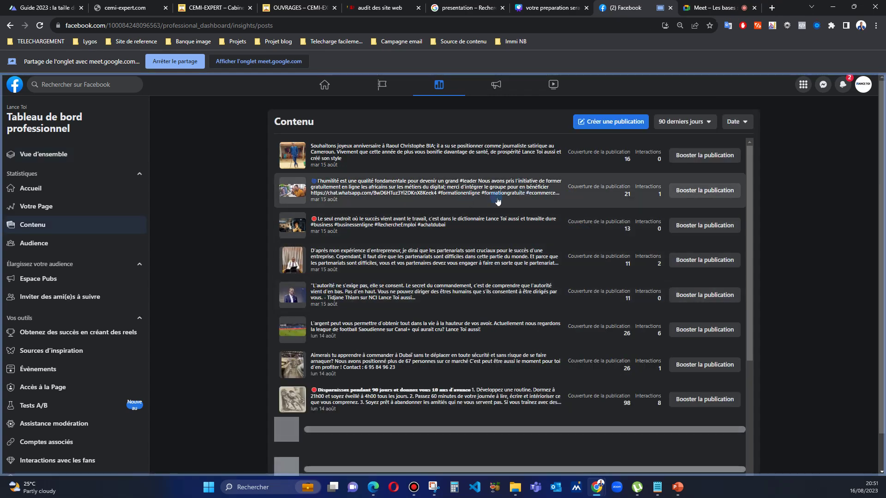
scroll(502, 372, "down", 6)
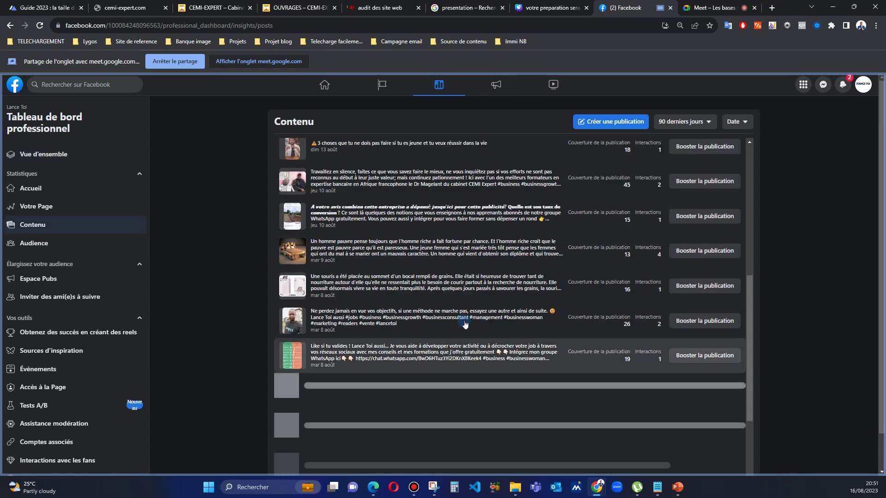
scroll(602, 258, "up", 6)
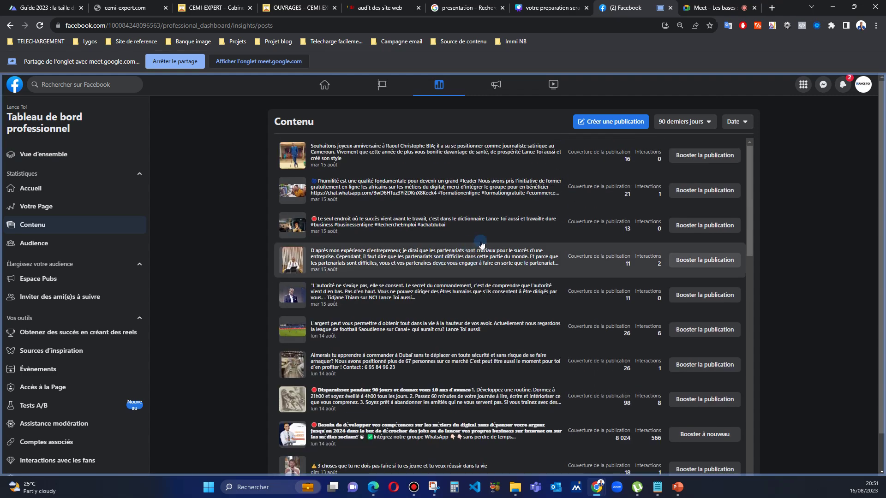
scroll(689, 268, "down", 15)
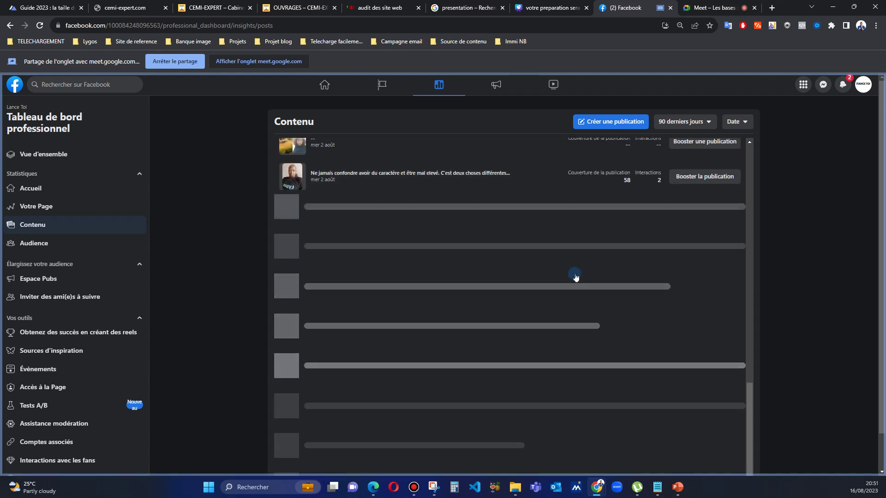
scroll(568, 277, "up", 15)
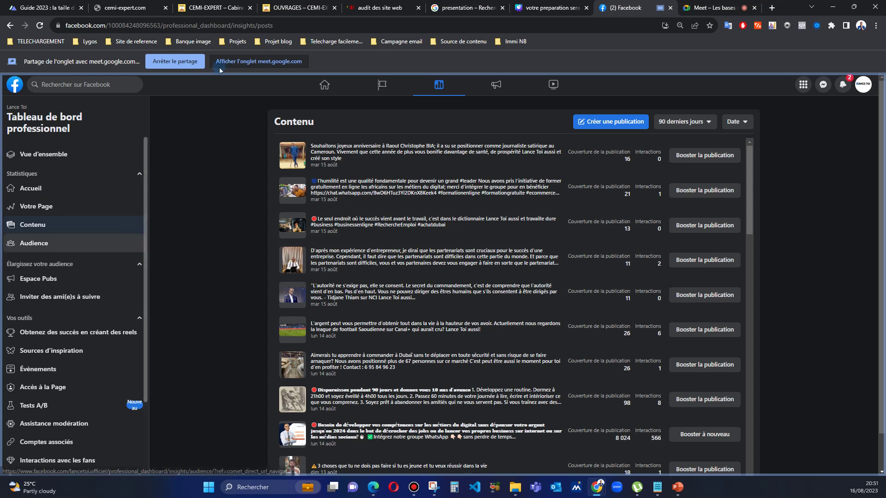
Step: Leave the content list and open Meta Business Suite for the Lance Toi page
left_click(321, 92)
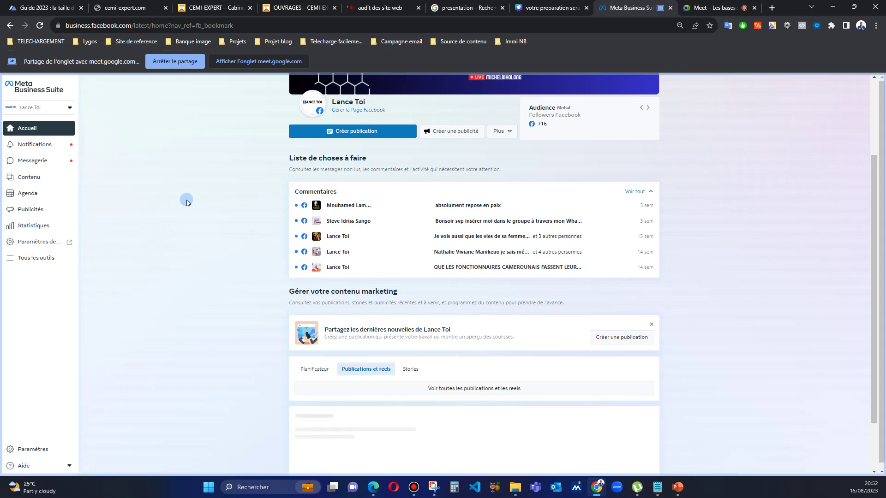
Step: Display the list of business accounts and pages that can be managed in Meta Business Suite
scroll(226, 148, "up", 3)
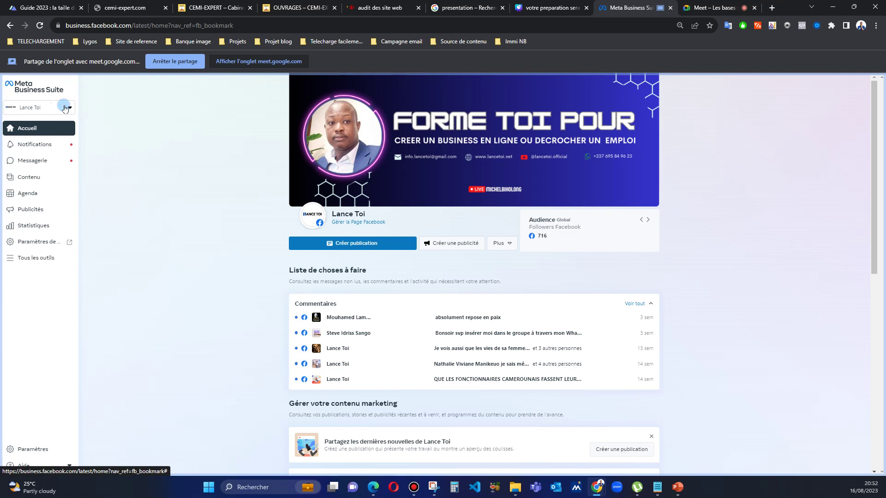
left_click(66, 107)
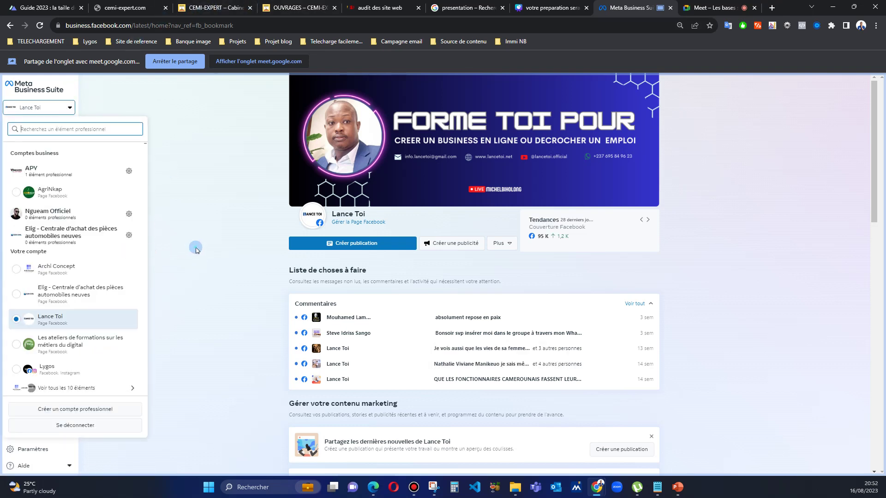
Step: Switch to the Google Meet call to admit the waiting participant, and return to Meta Business Suite
left_click(709, 10)
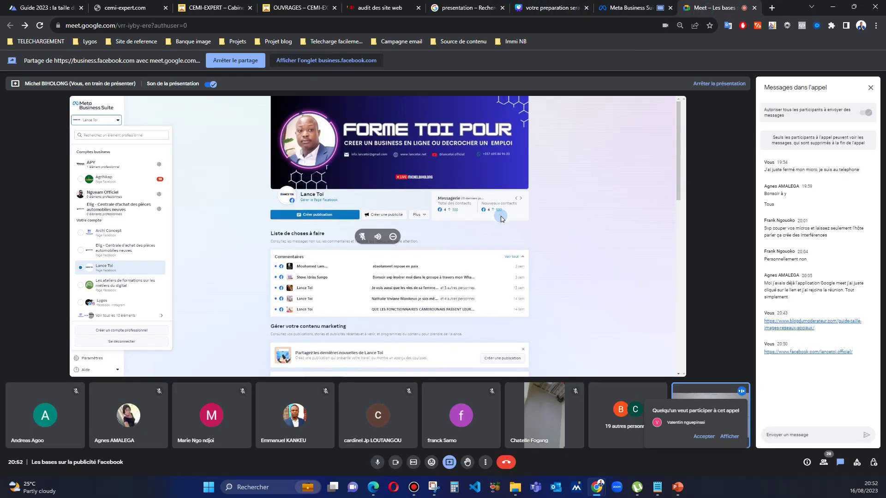
left_click(705, 437)
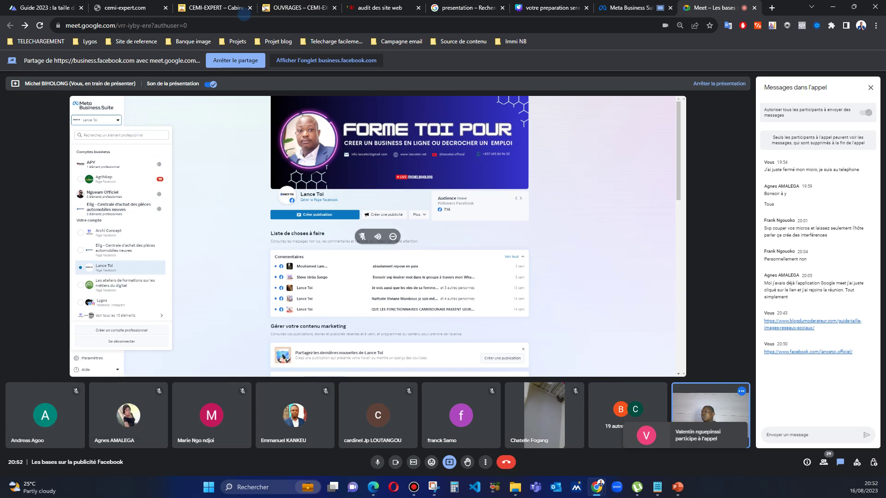
left_click(613, 9)
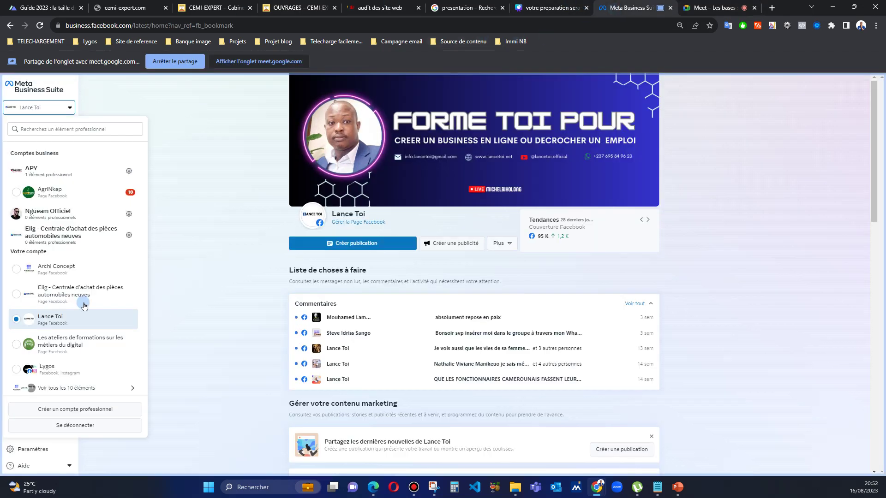
Step: Close the account list and browse the Agenda content calendar by week, back to late July 2023 and ahead to early September
left_click(204, 199)
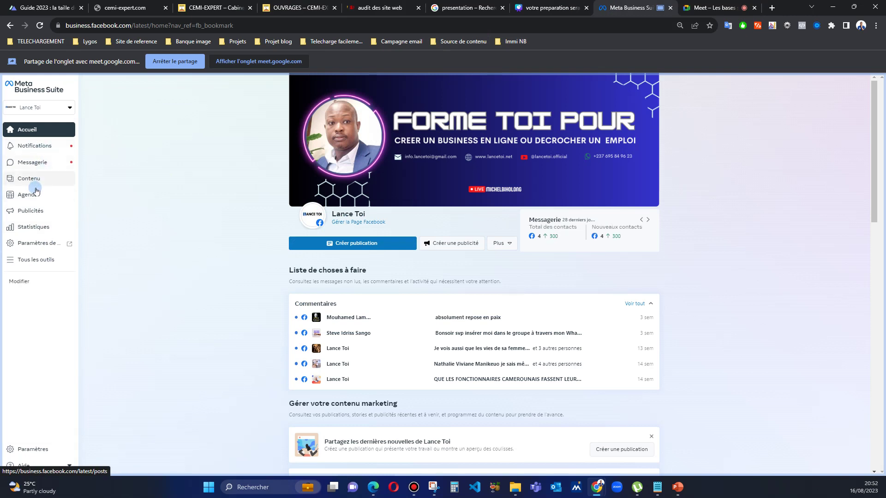
left_click(37, 197)
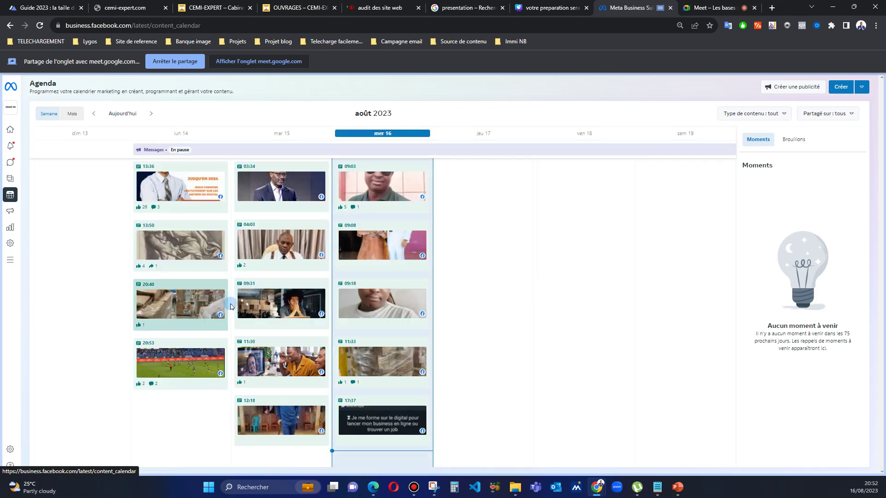
left_click(95, 114)
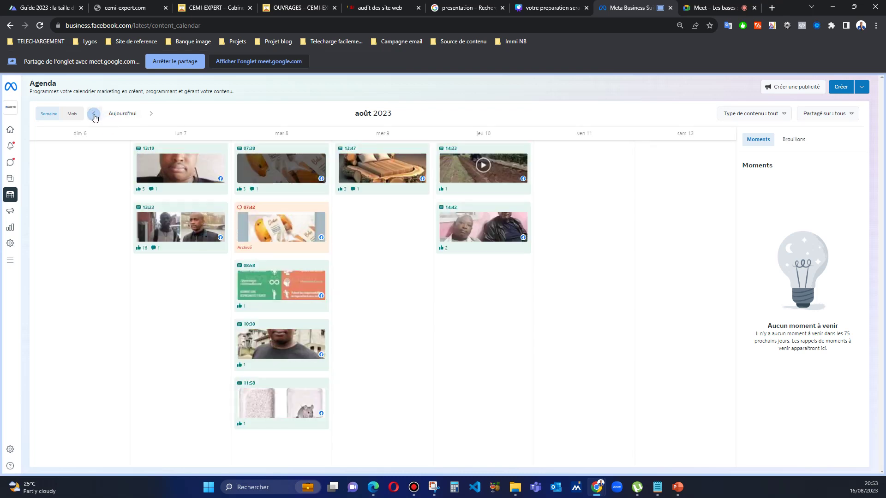
left_click(94, 114)
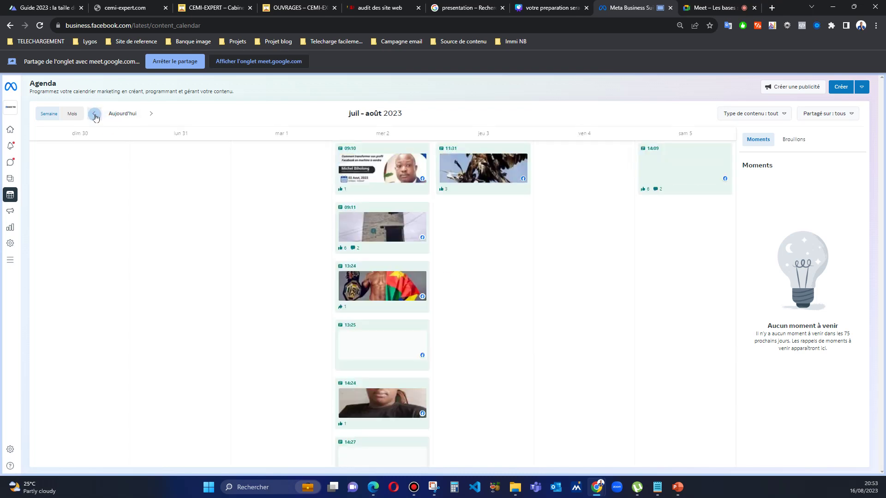
left_click(95, 115)
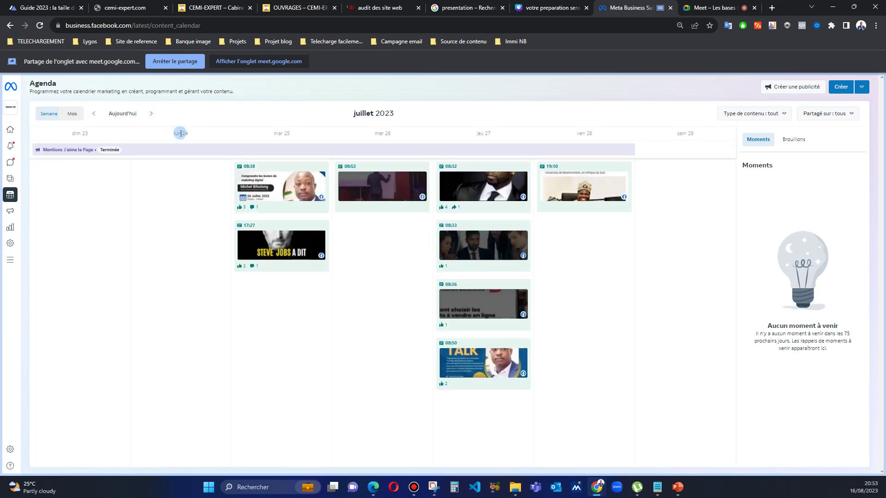
left_click(156, 115)
left_click(153, 114)
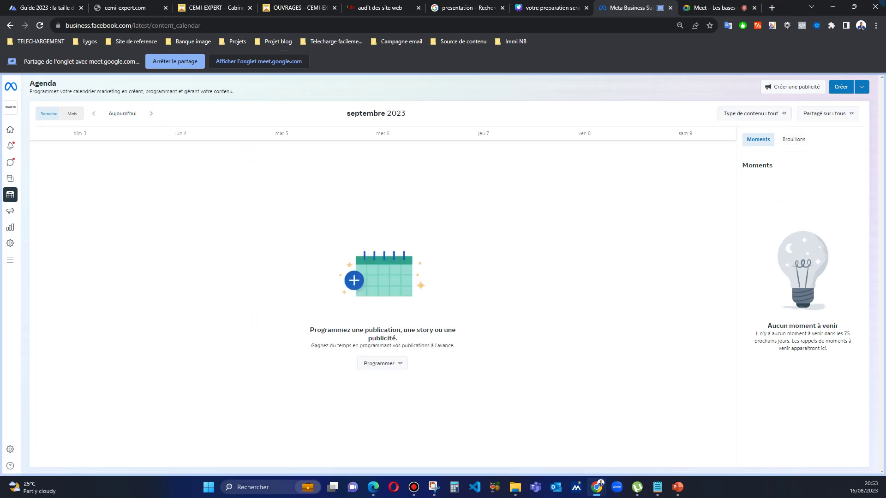
Step: Show the calendar's content creation options and look at its scheduling choices without creating anything
left_click(863, 88)
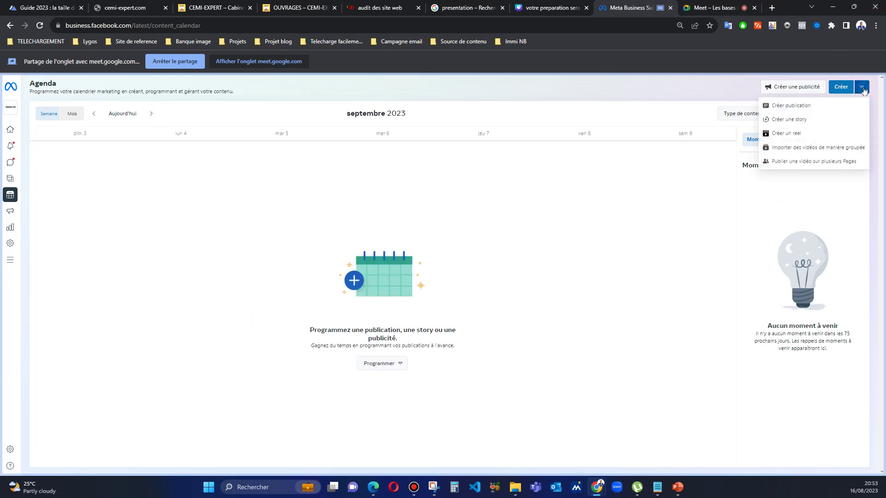
left_click(789, 182)
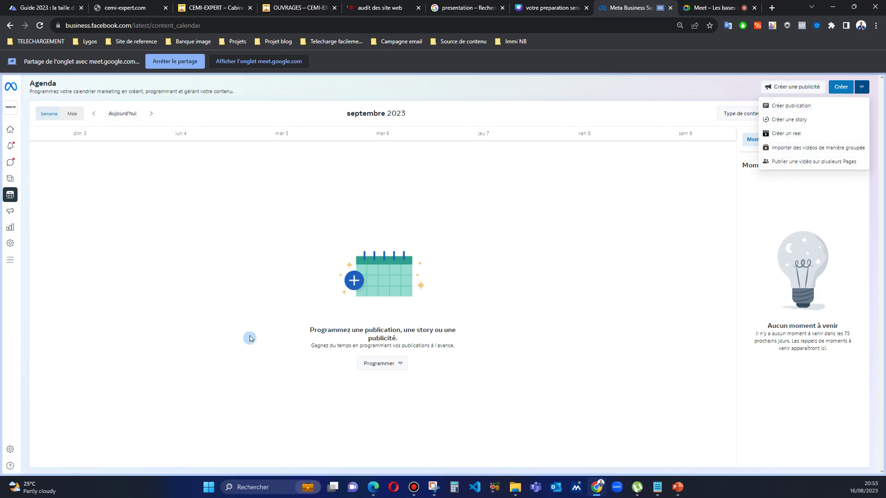
left_click(401, 364)
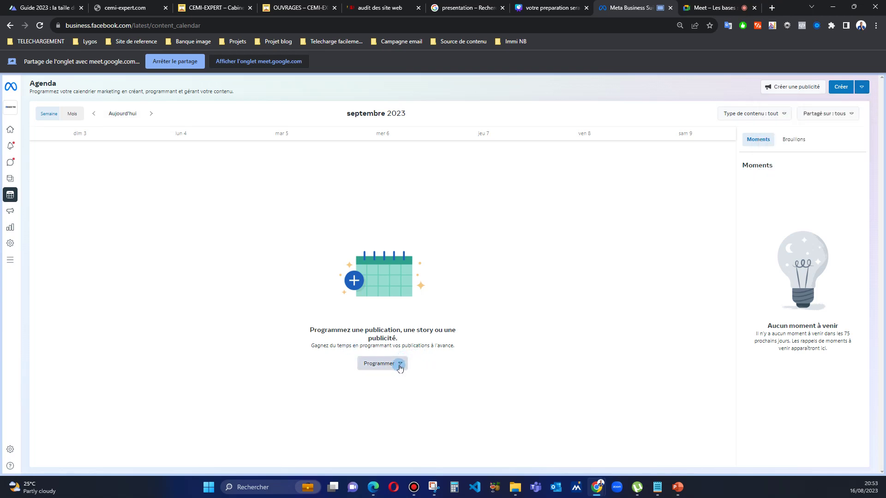
left_click(67, 139)
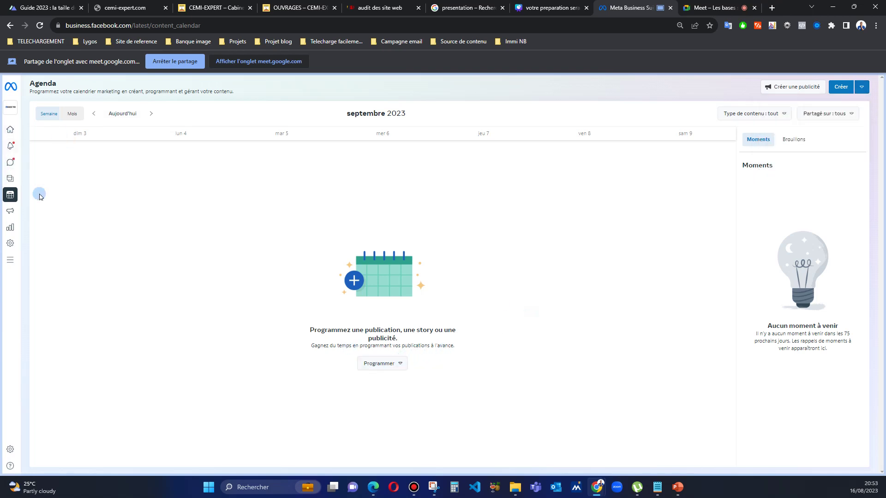
Step: Open the statistics section for the Lance Toi page
mouse_move(14, 213)
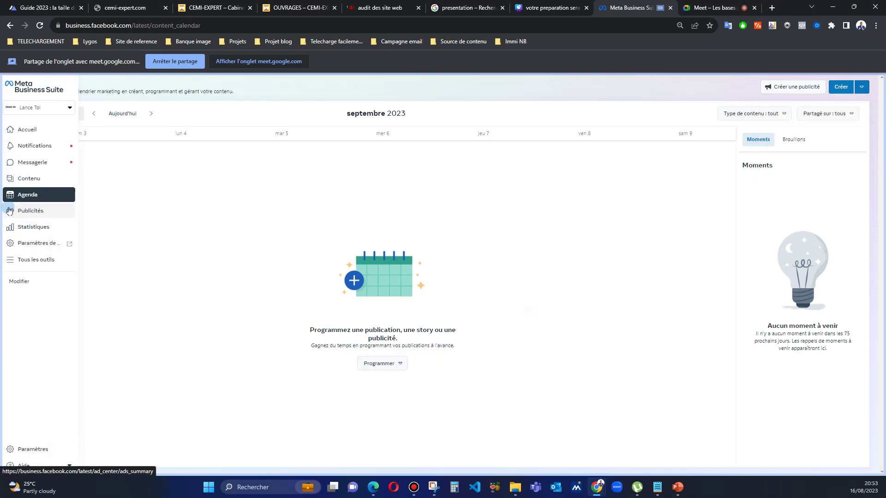
left_click(36, 227)
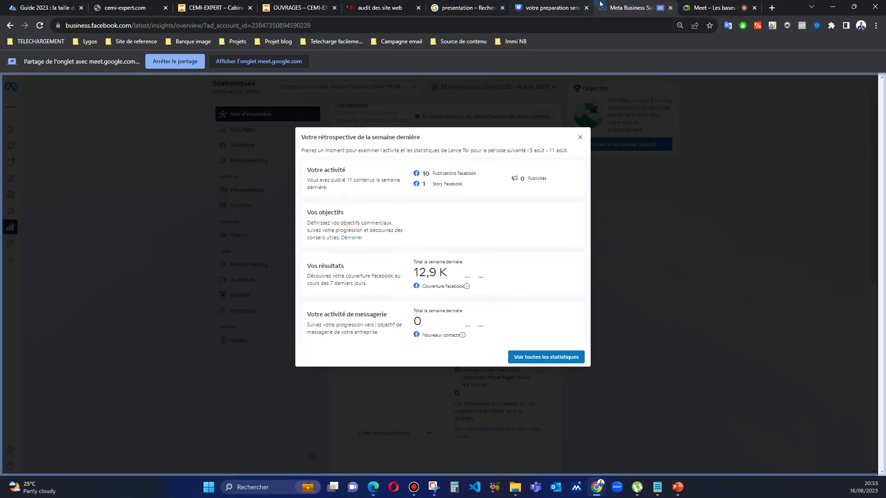
Step: Admit another waiting participant to the Google Meet call and go back to the page statistics in Meta Business Suite
left_click(698, 12)
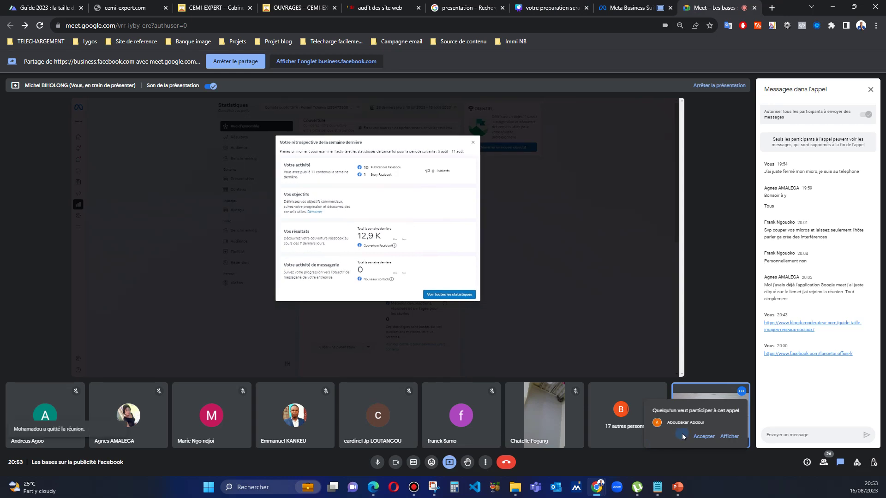
left_click(704, 436)
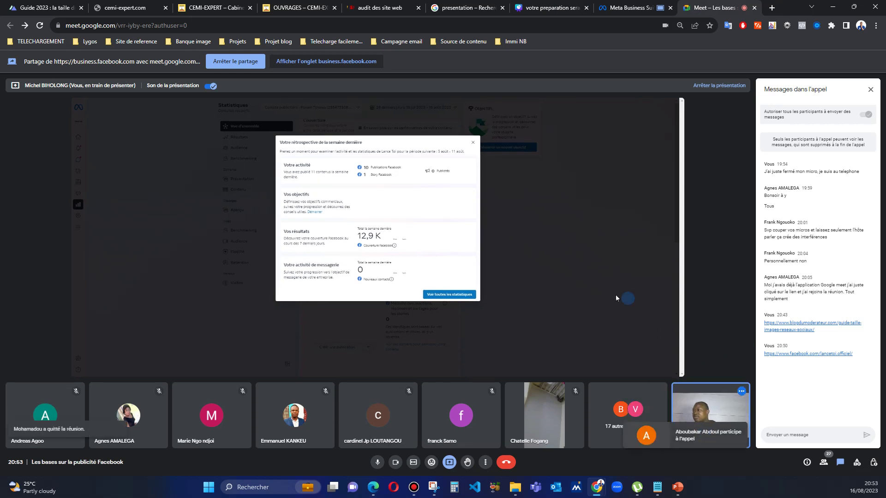
left_click(618, 7)
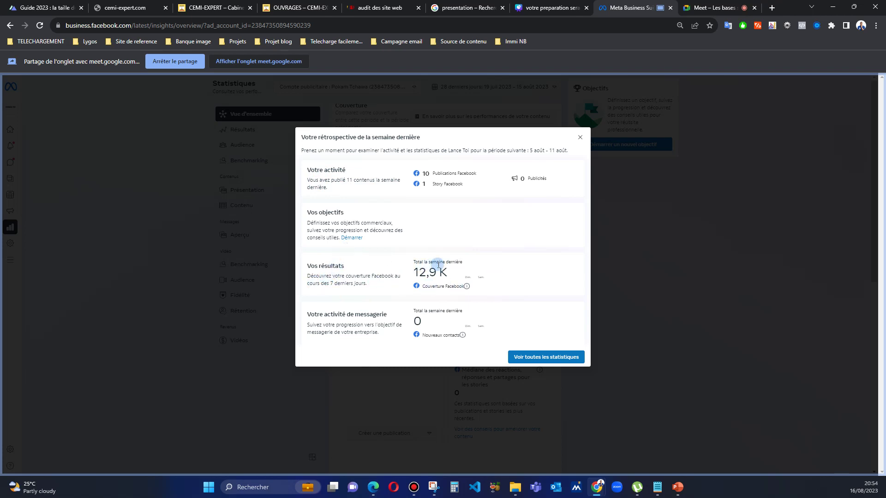
Step: Proceed from last week's recap to all statistics, and accept the Objectifs notice to open the Résultats report
left_click(545, 357)
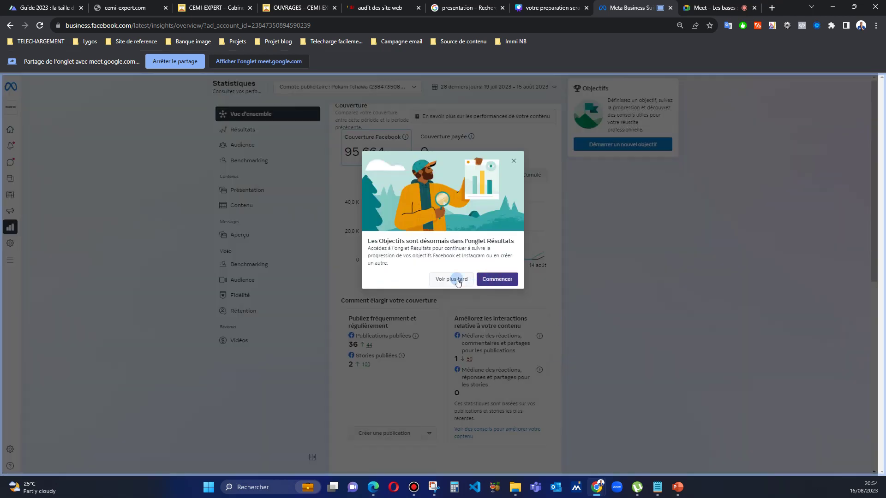
left_click(495, 282)
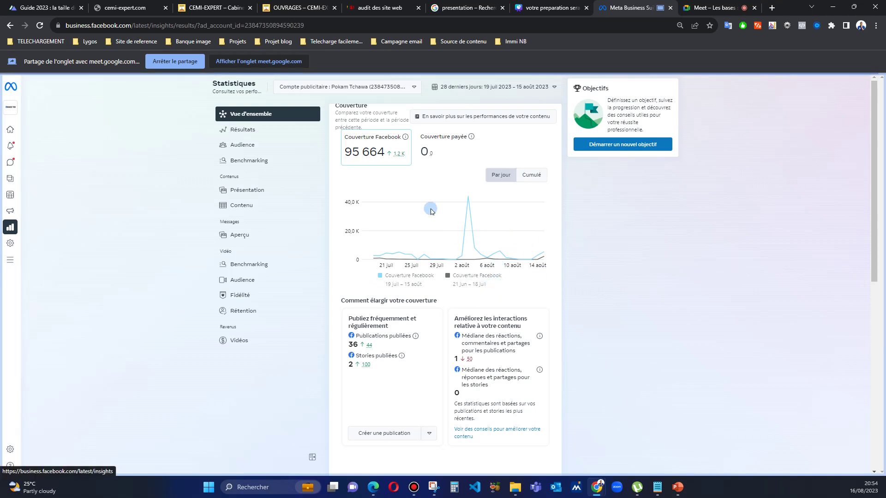
scroll(413, 184, "down", 4)
scroll(414, 186, "up", 4)
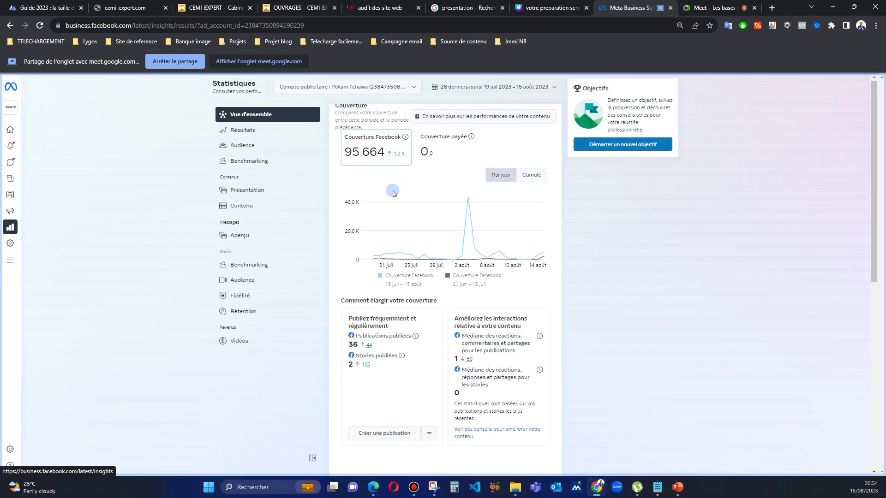
left_click(380, 140)
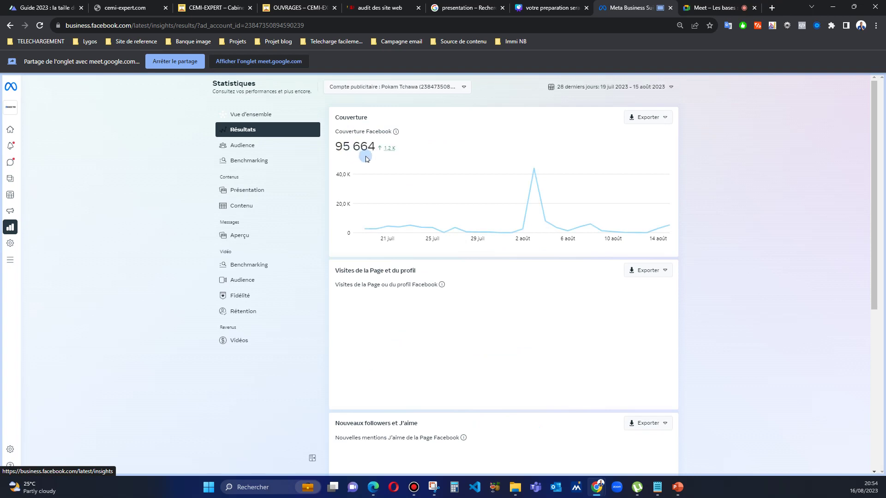
Step: Examine the Résultats charts for reach, page and profile visits, new followers and likes, and advertising trends
left_click(532, 233)
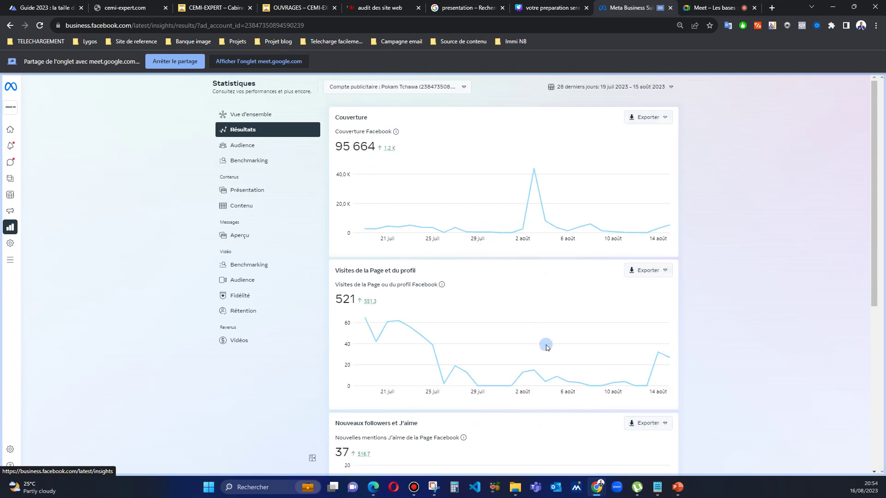
scroll(531, 318, "down", 1)
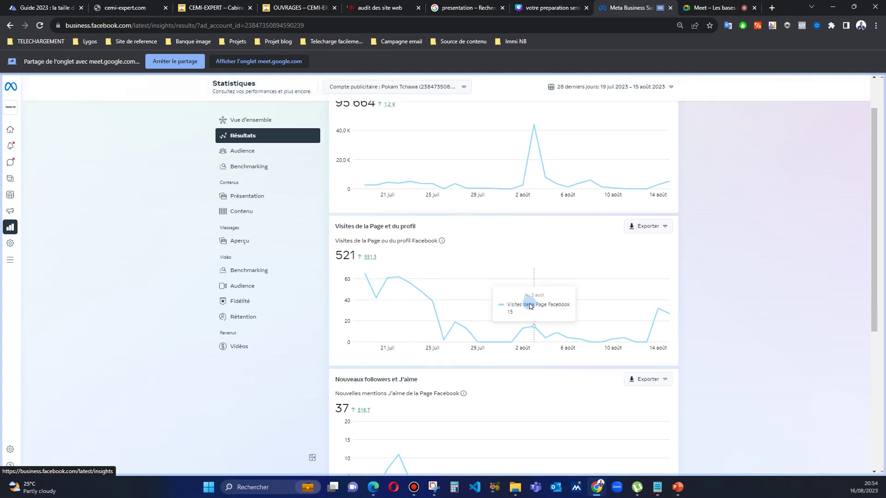
scroll(499, 254, "down", 1)
scroll(498, 254, "up", 1)
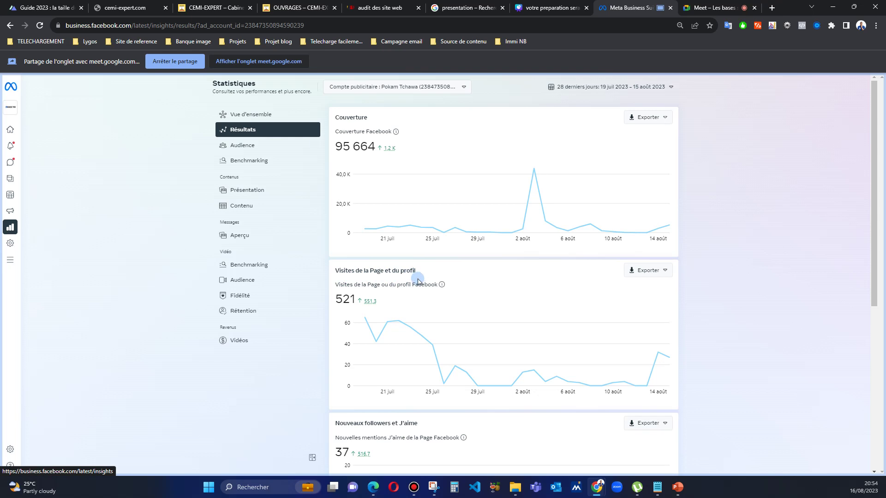
scroll(492, 291, "down", 2)
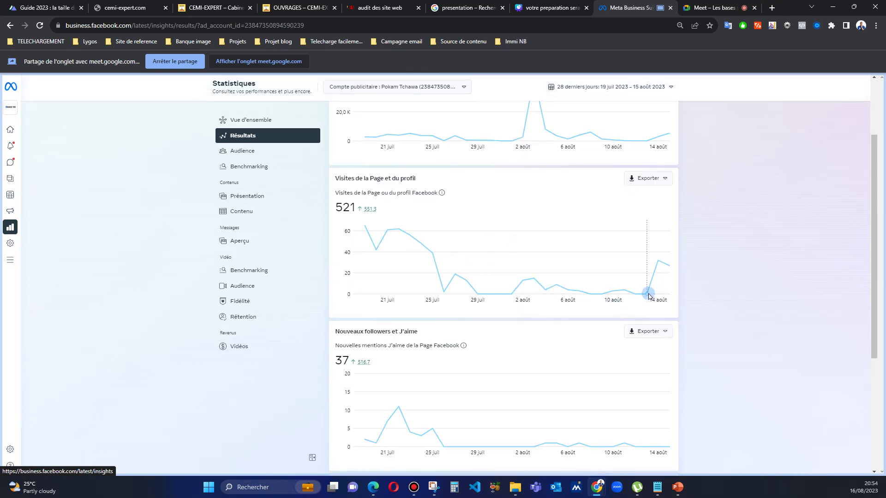
mouse_move(650, 293)
mouse_move(658, 267)
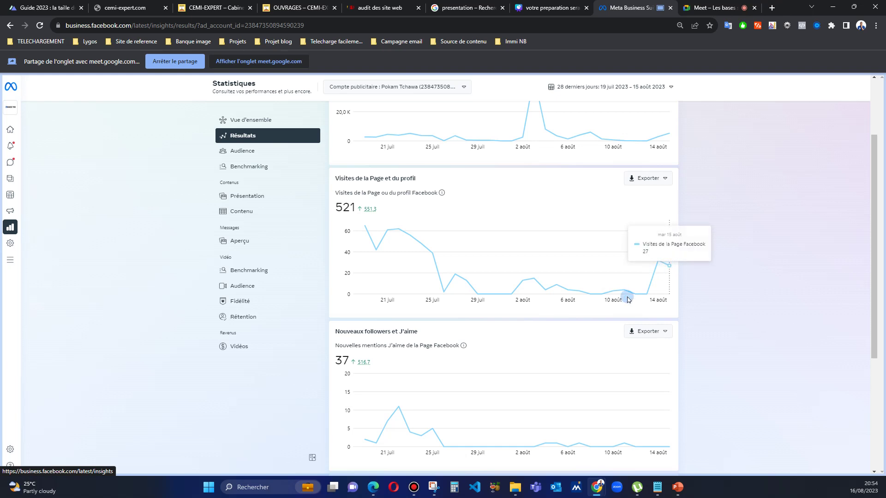
scroll(582, 332, "down", 4)
scroll(399, 215, "up", 2)
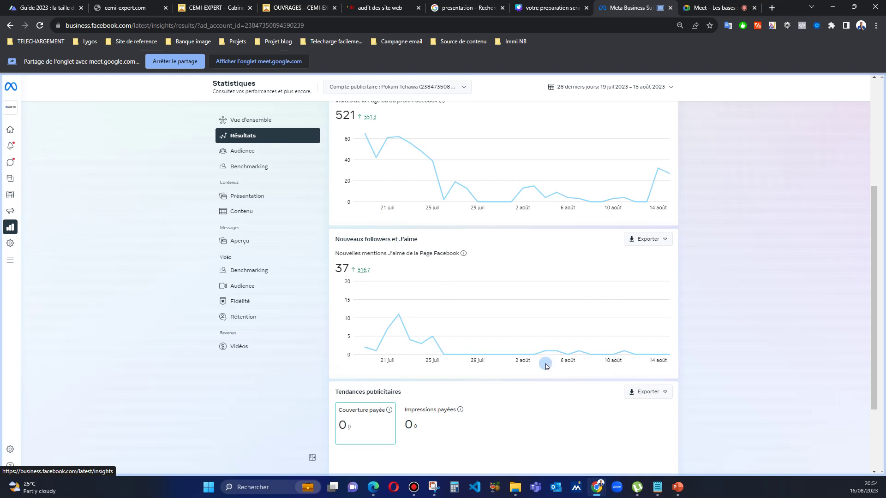
scroll(526, 375, "down", 2)
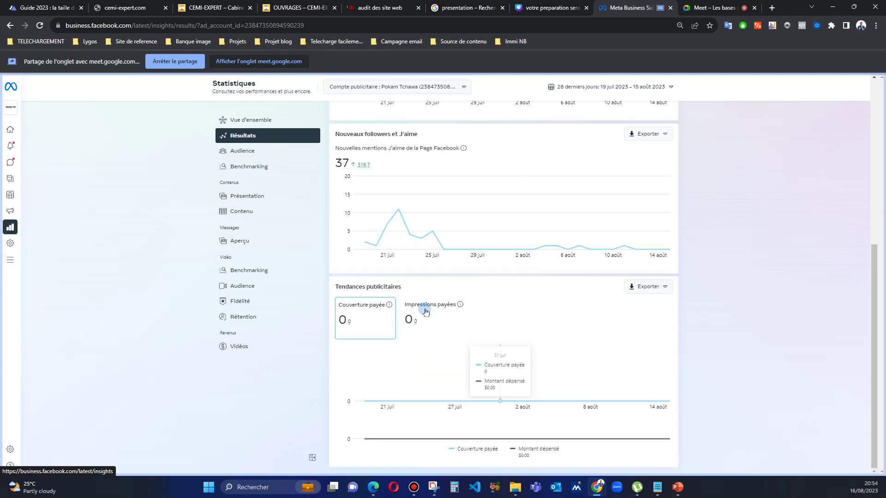
Step: Open the Audience statistics and examine the followers' age and gender breakdown, main cities and main countries
left_click(244, 151)
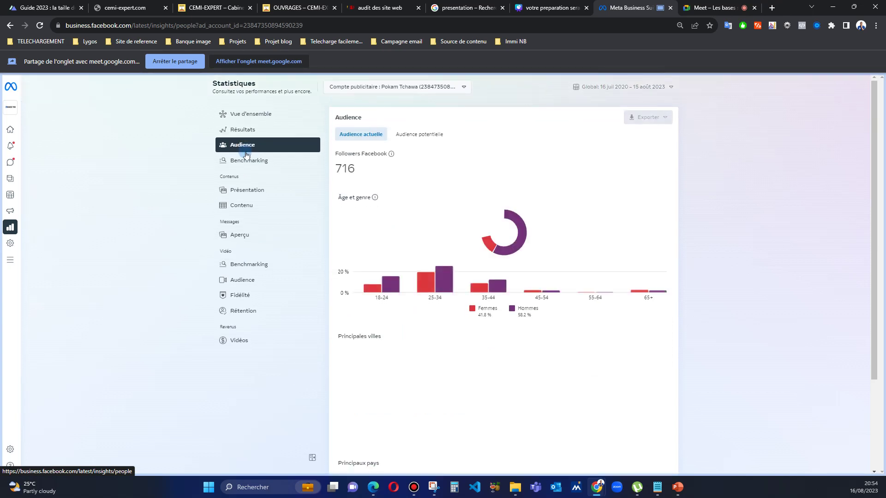
scroll(419, 221, "down", 2)
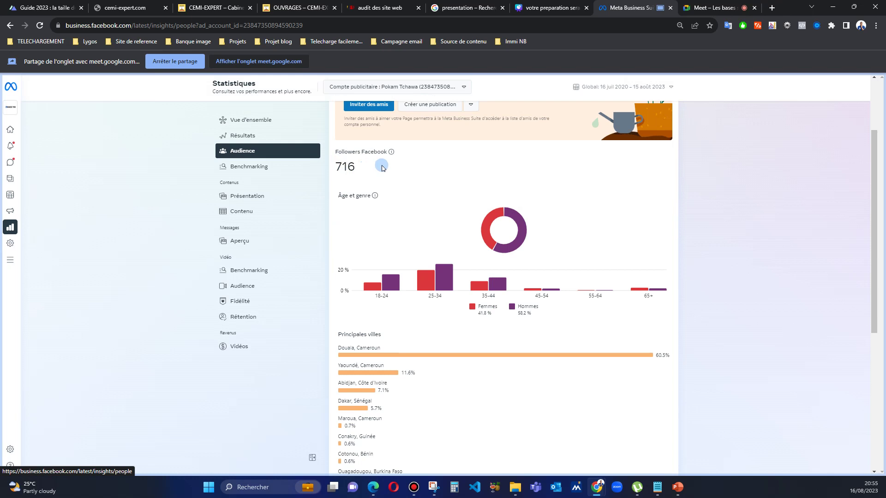
scroll(466, 300, "down", 3)
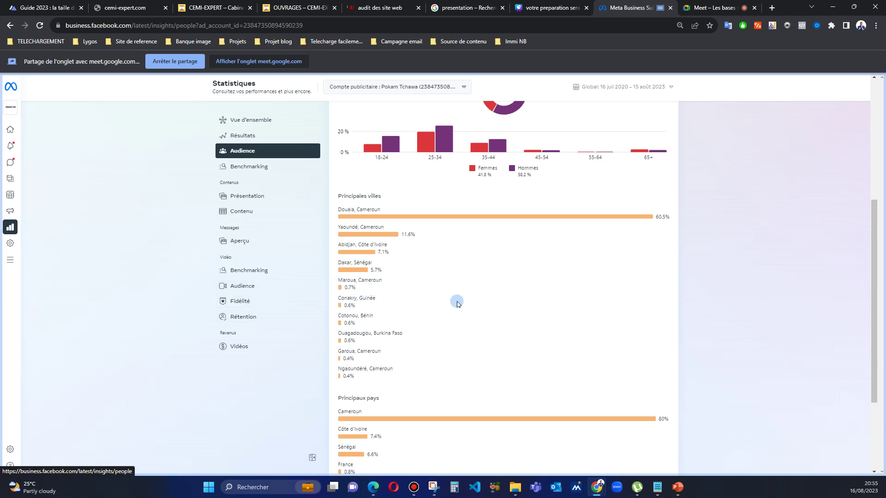
scroll(374, 281, "down", 2)
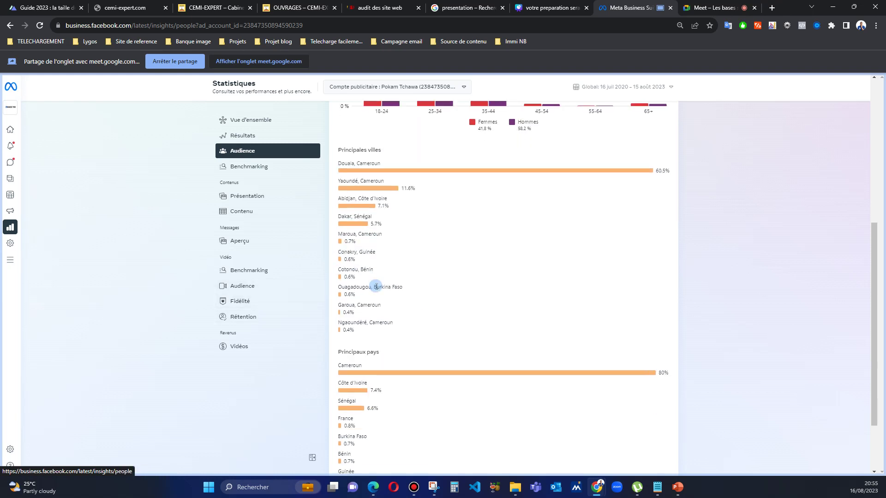
Step: Finish reviewing the audience's main cities and countries, and open the Benchmarking statistics, accepting the introduction to the comparison tool
scroll(392, 313, "down", 1)
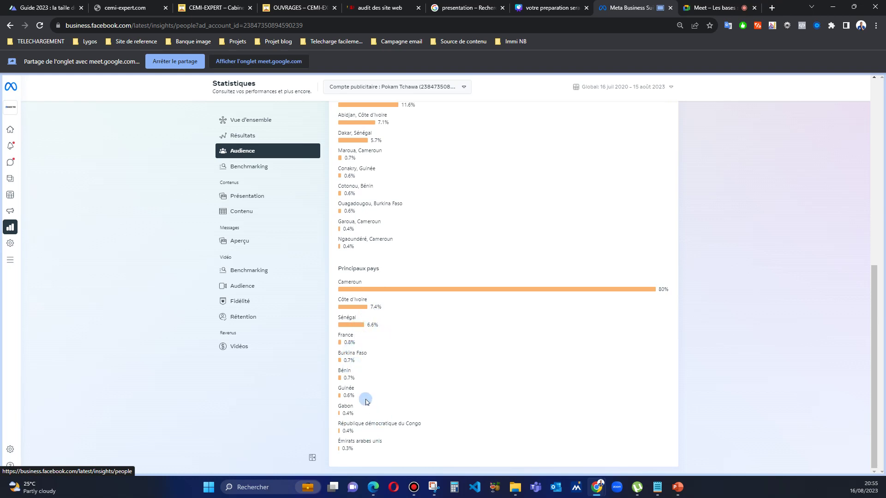
scroll(364, 402, "up", 5)
scroll(363, 370, "up", 3)
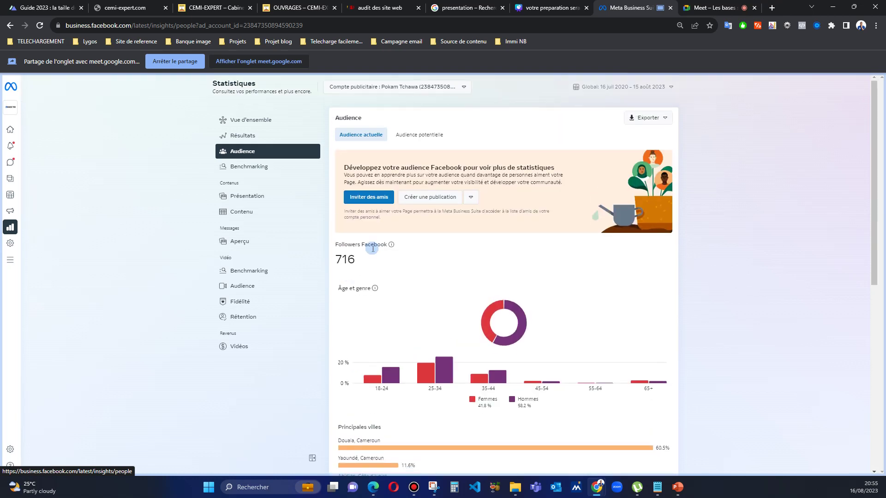
left_click(256, 162)
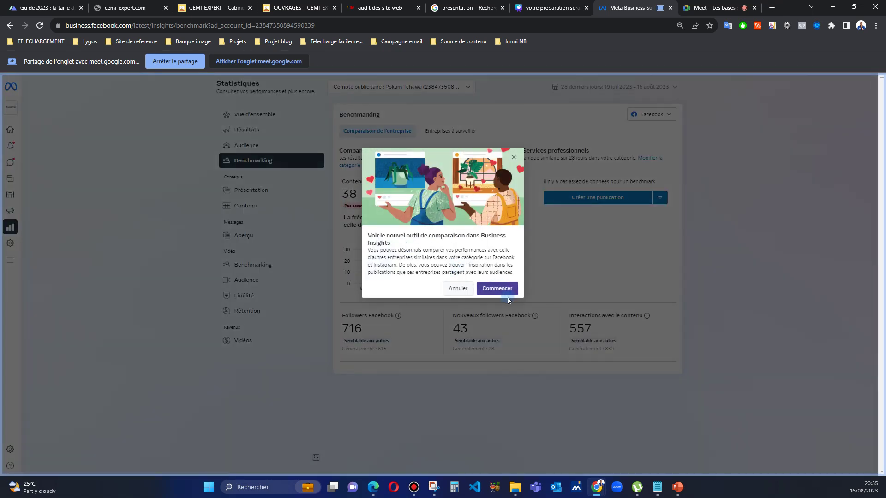
left_click(505, 291)
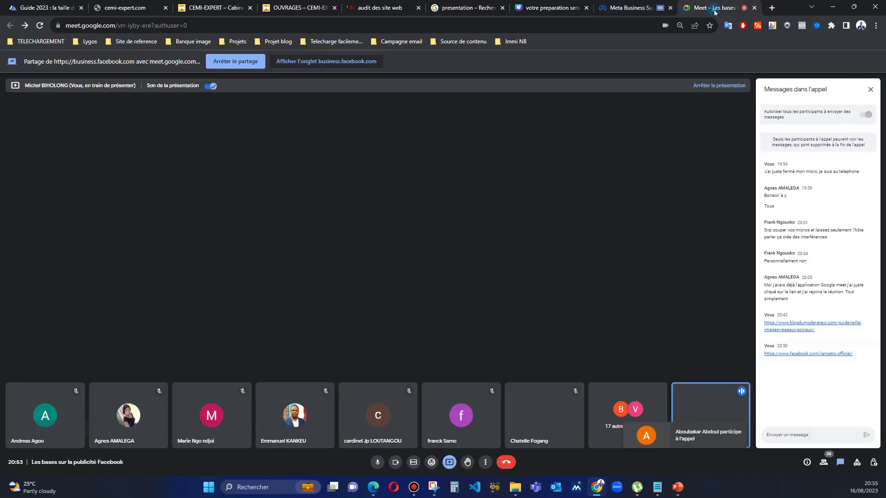
Step: Switch to Google Meet to admit the waiting participant, and return to the Benchmarking statistics in Meta Business Suite
left_click(702, 7)
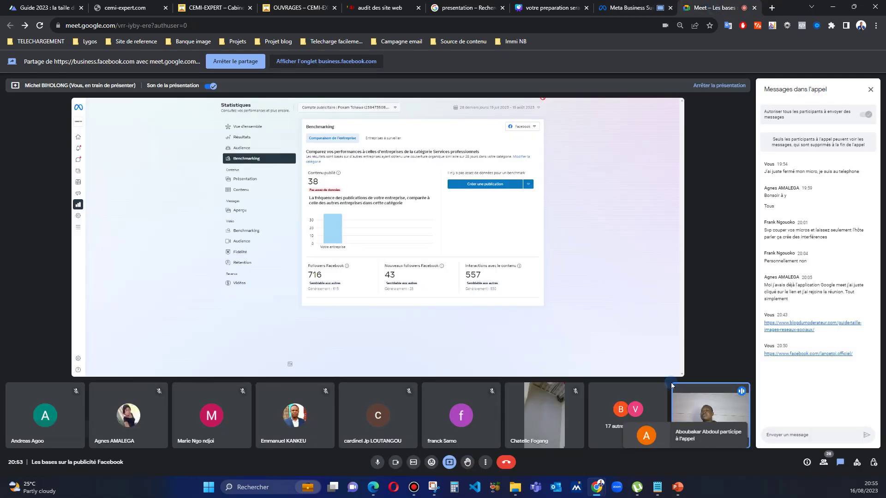
left_click(704, 437)
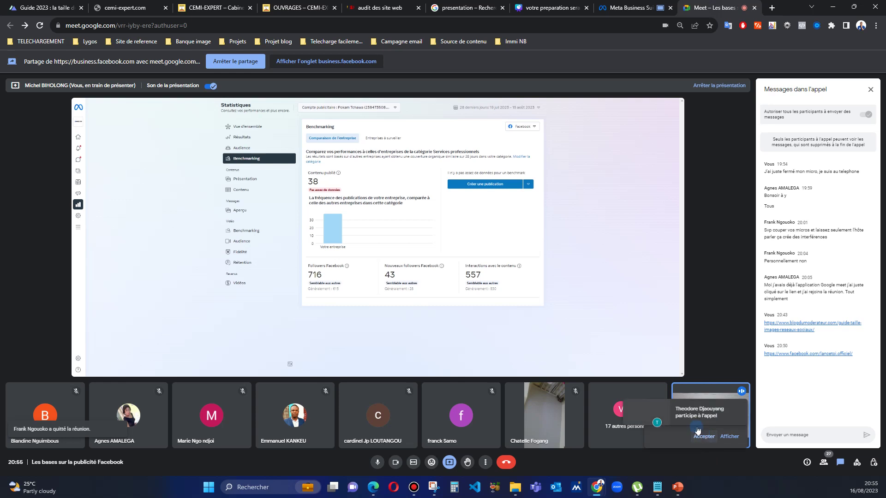
left_click(630, 8)
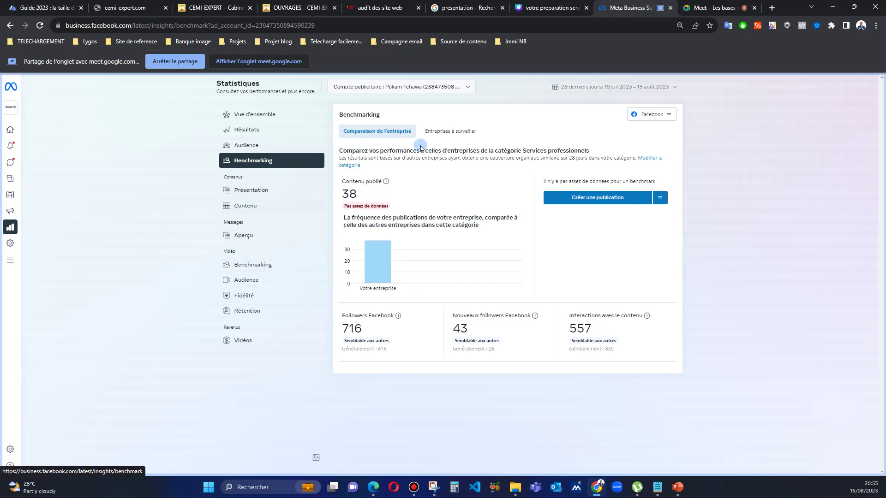
Step: Open the Entreprises à surveiller list in Benchmarking and start adding Facebook businesses by name
left_click(447, 138)
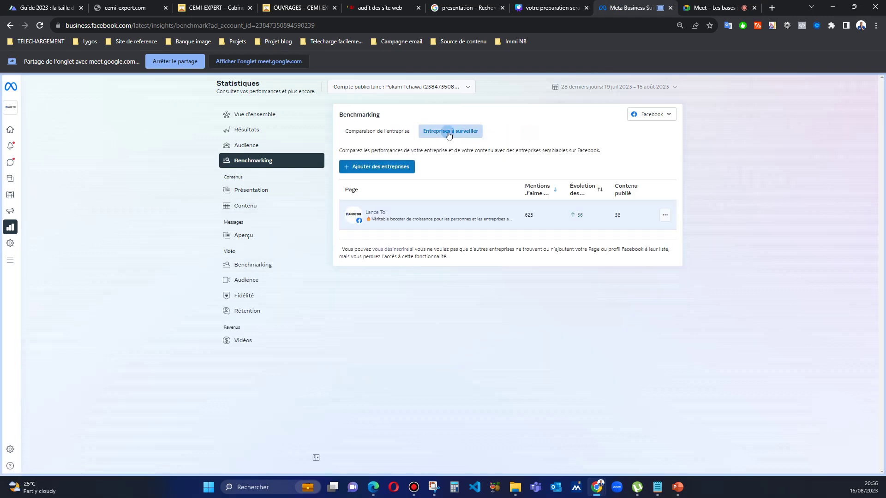
left_click(383, 166)
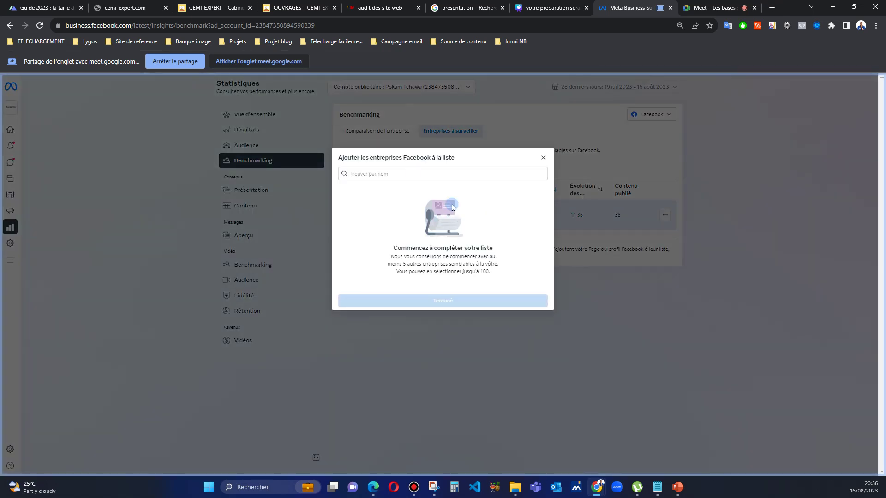
left_click(409, 173)
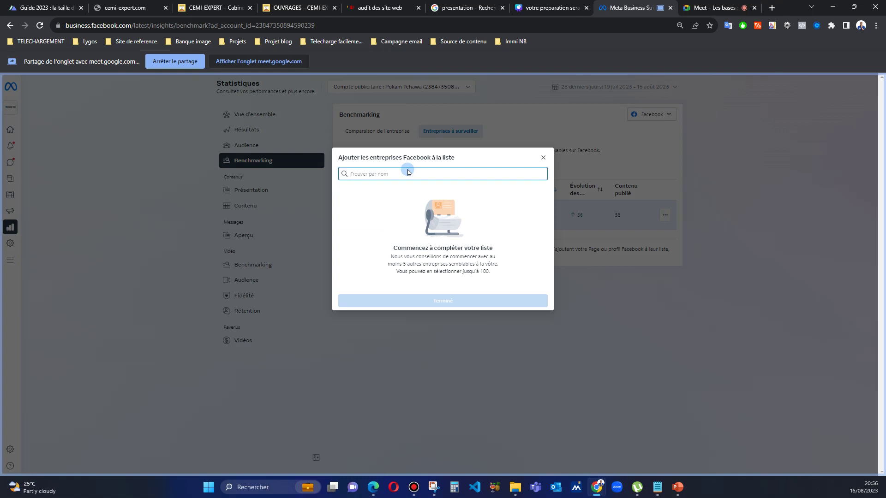
type("digital")
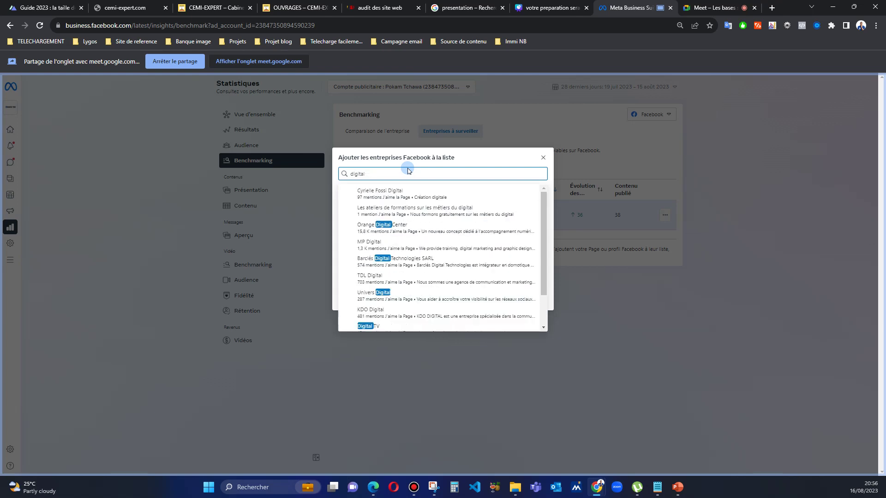
key("ctrl+a")
key("BackSpace")
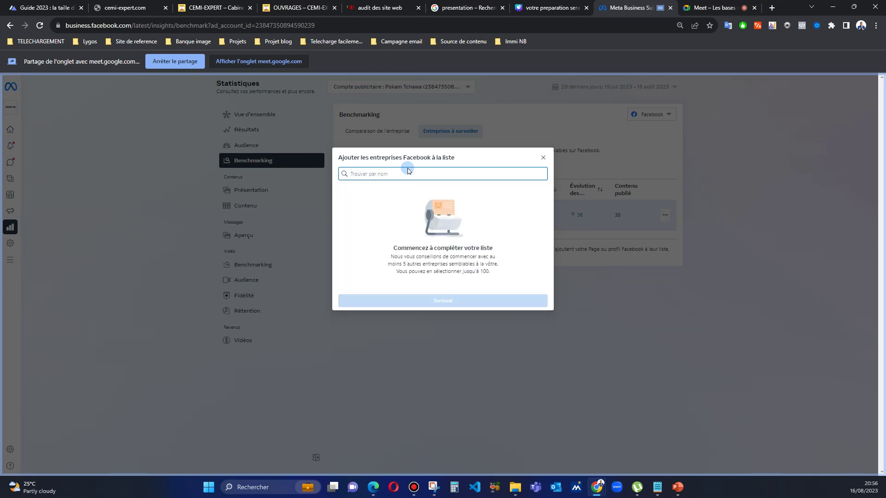
Step: Search the businesses for "grio" and add the Griotys page of Griotys Digital Academy to the watch list
type("gryotis")
key("BackSpace")
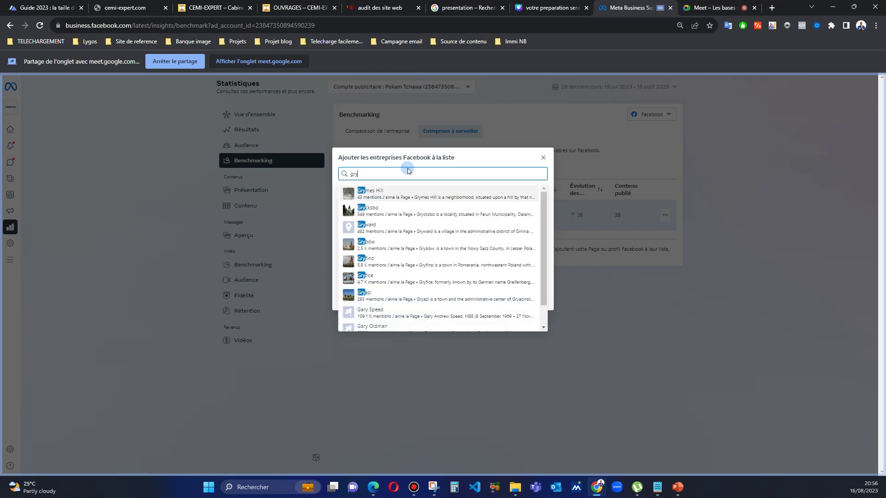
key("BackSpace")
type("i")
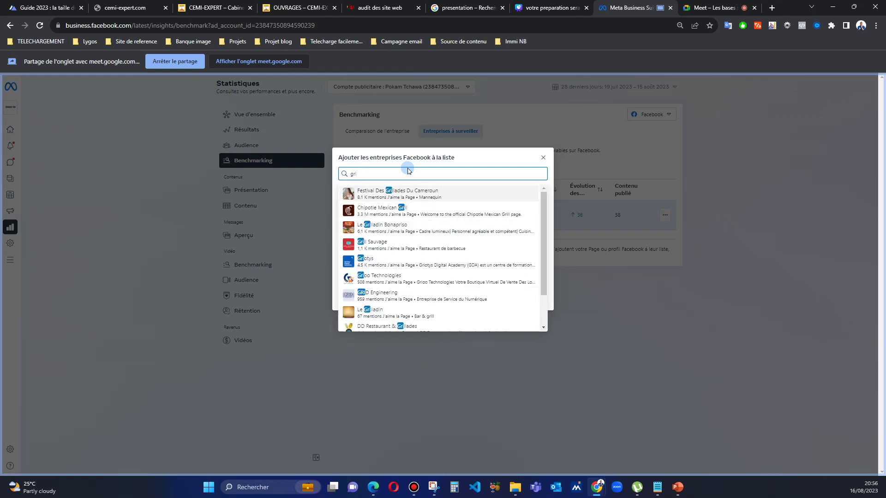
key("BackSpace")
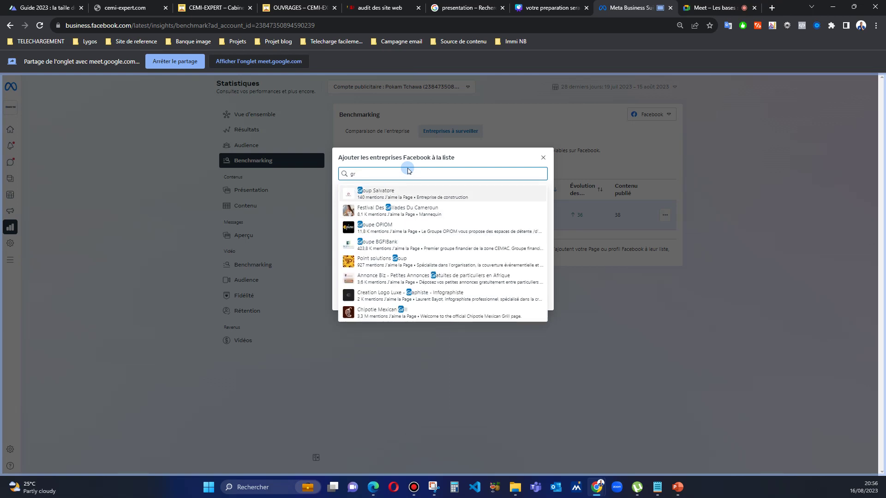
type("io")
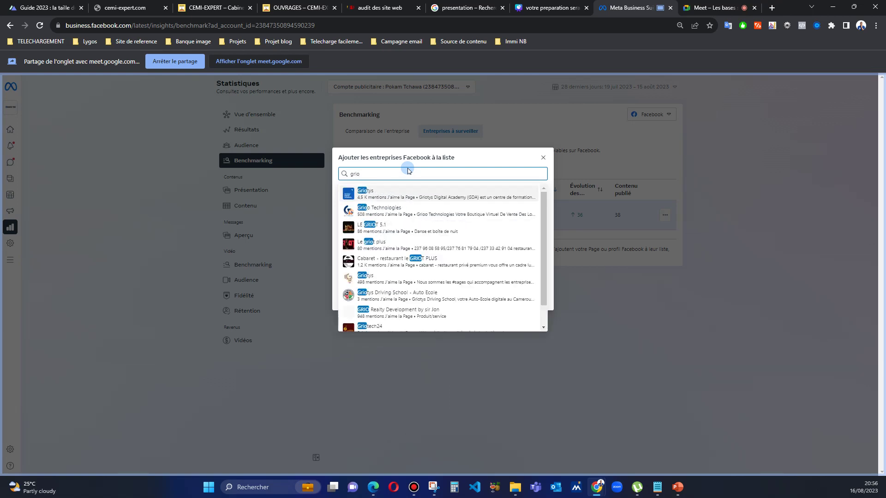
scroll(425, 286, "down", 1)
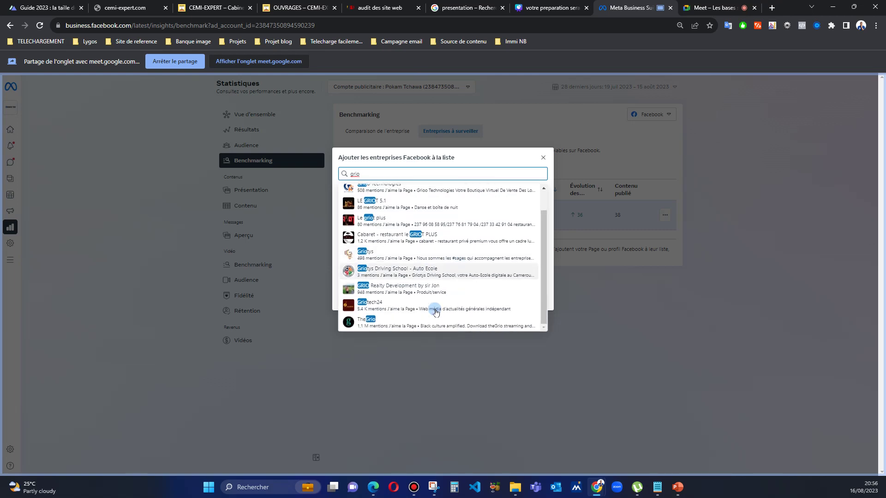
scroll(443, 207, "up", 1)
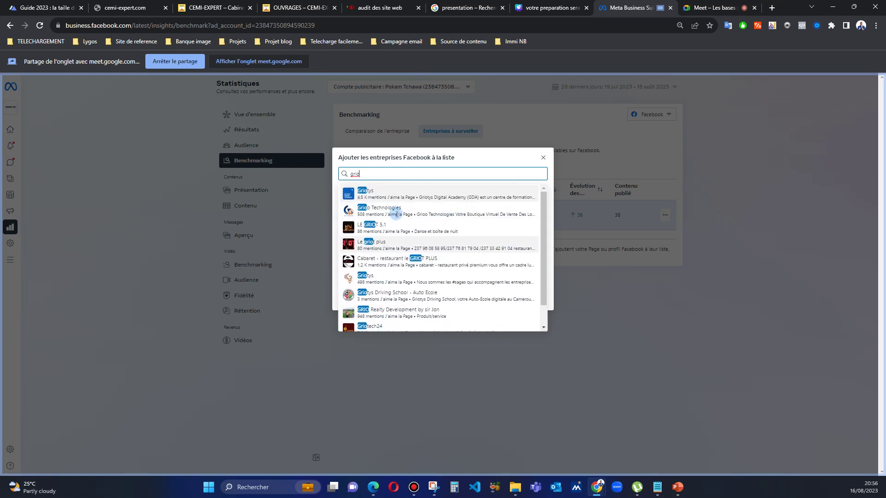
left_click(466, 197)
left_click(466, 300)
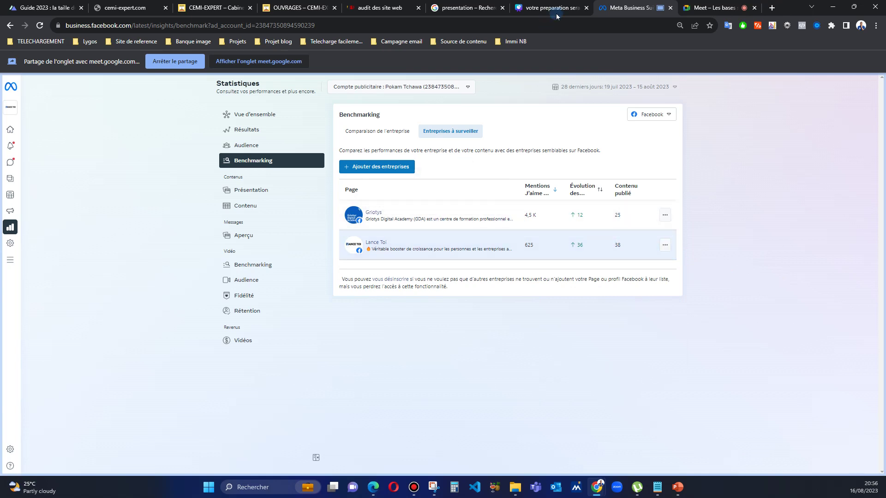
Step: Check the Google Meet call, and add the Dr Claudel Noubissie page to the watched businesses by searching for "claudel"
left_click(695, 8)
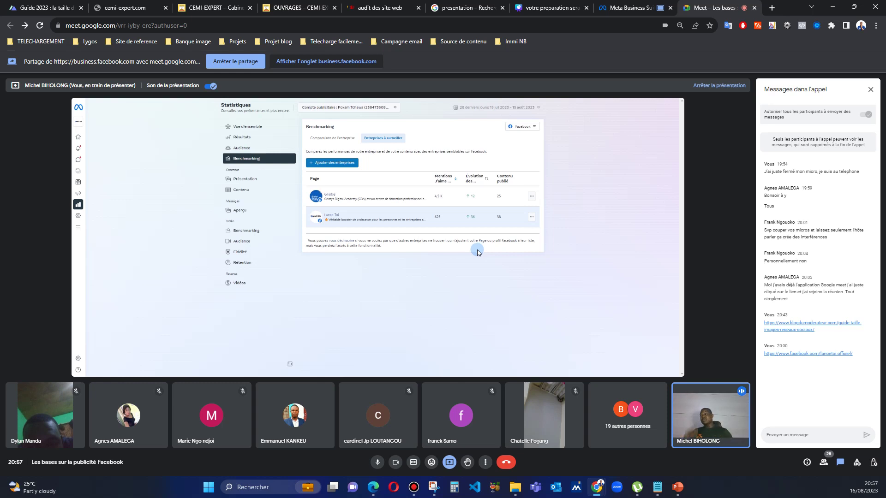
left_click(631, 8)
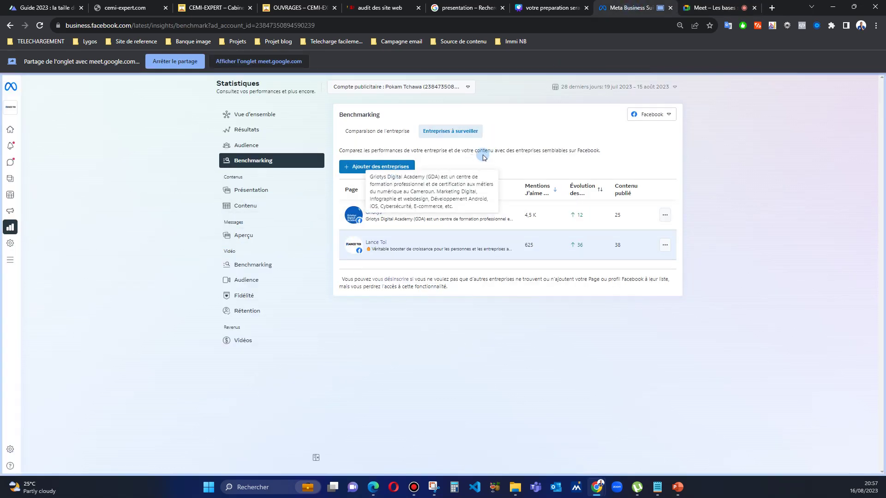
left_click(395, 171)
left_click(438, 173)
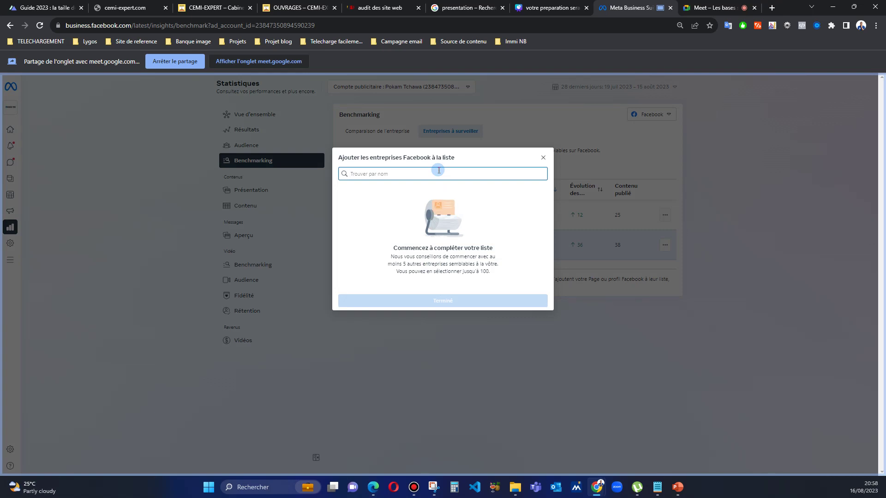
type("claudel")
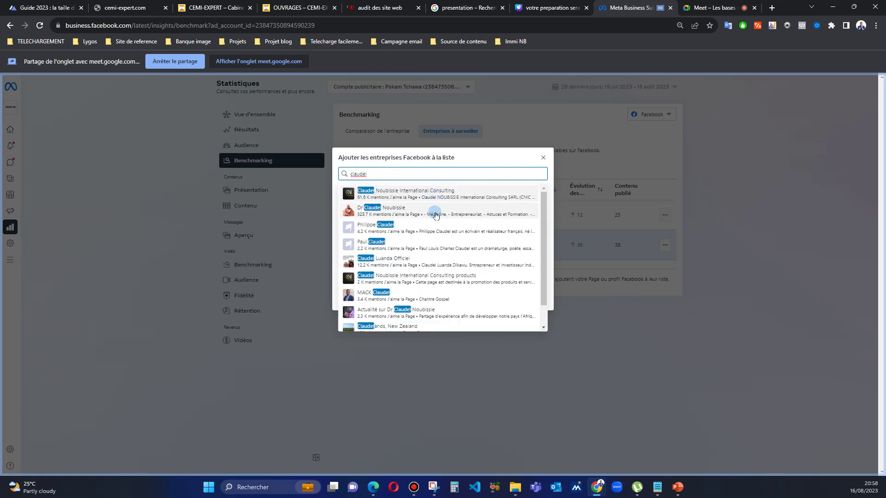
left_click(435, 215)
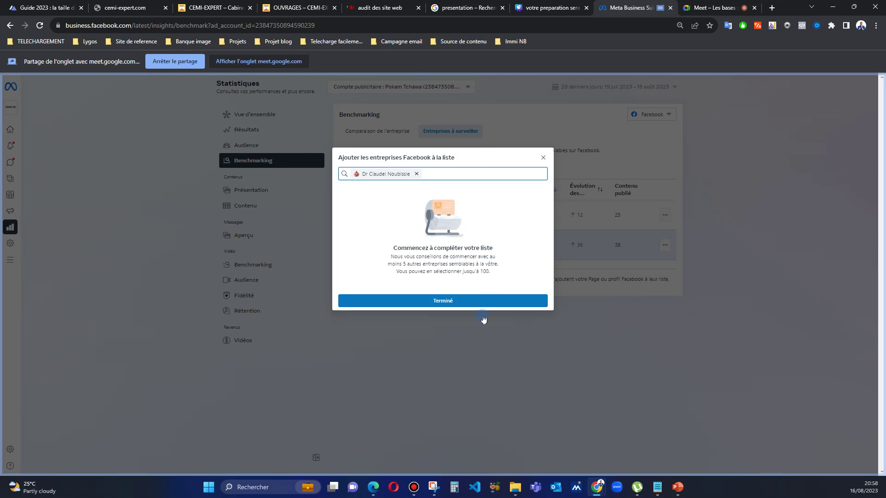
left_click(467, 302)
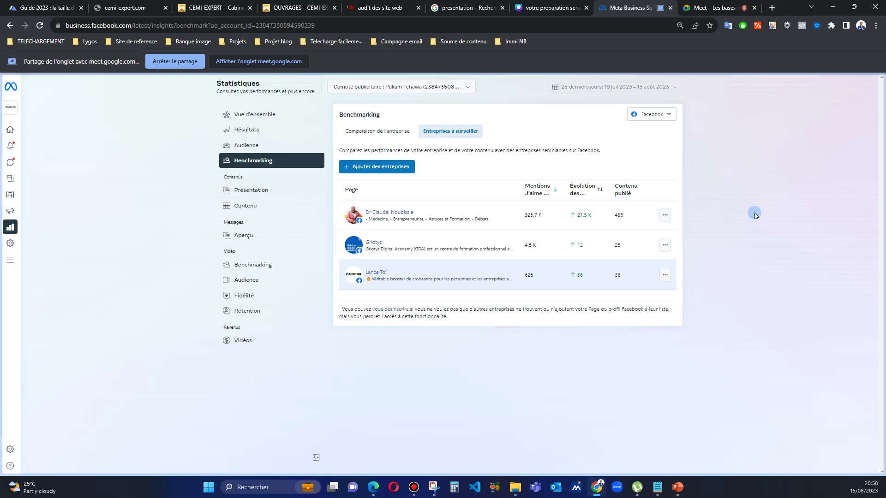
Step: Check the Google Meet call again, and revisit the Comparaison de l'entreprise and Entreprises à surveiller views in Benchmarking
left_click(706, 8)
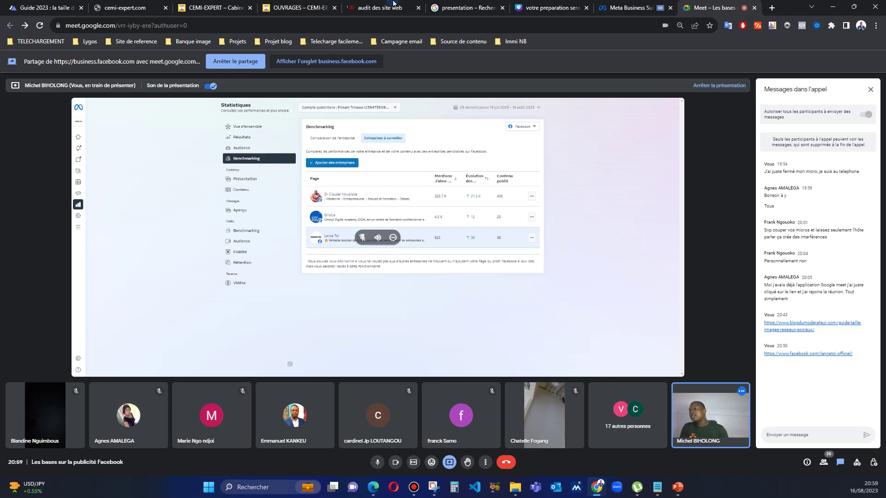
left_click(614, 8)
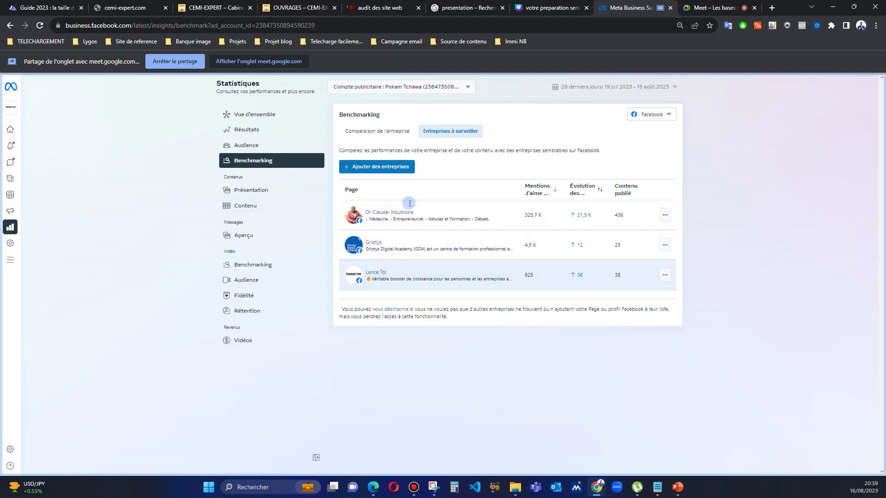
left_click(396, 135)
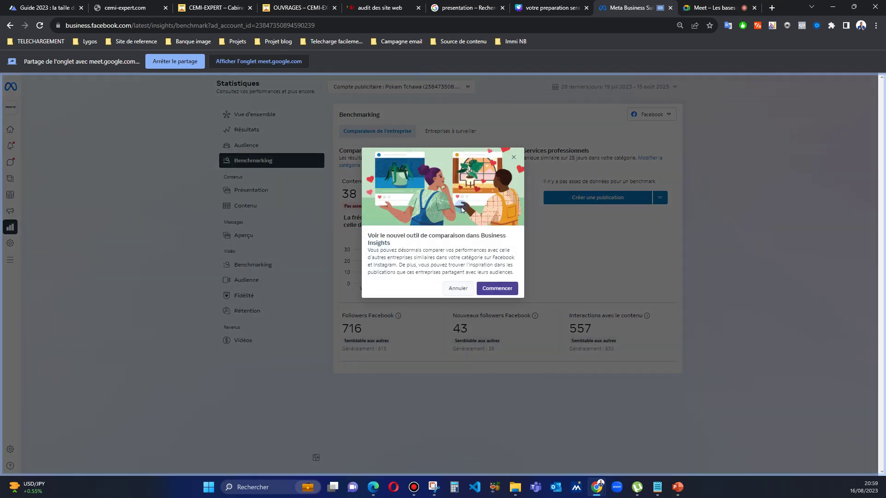
left_click(498, 289)
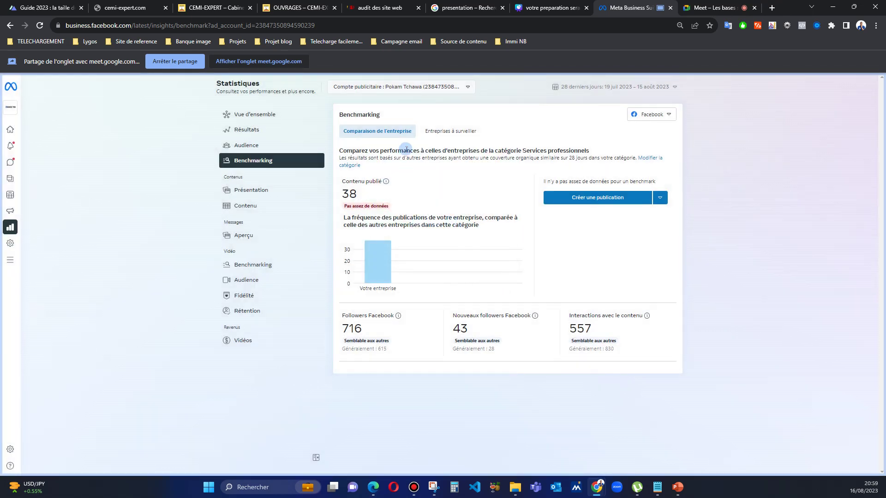
left_click(452, 133)
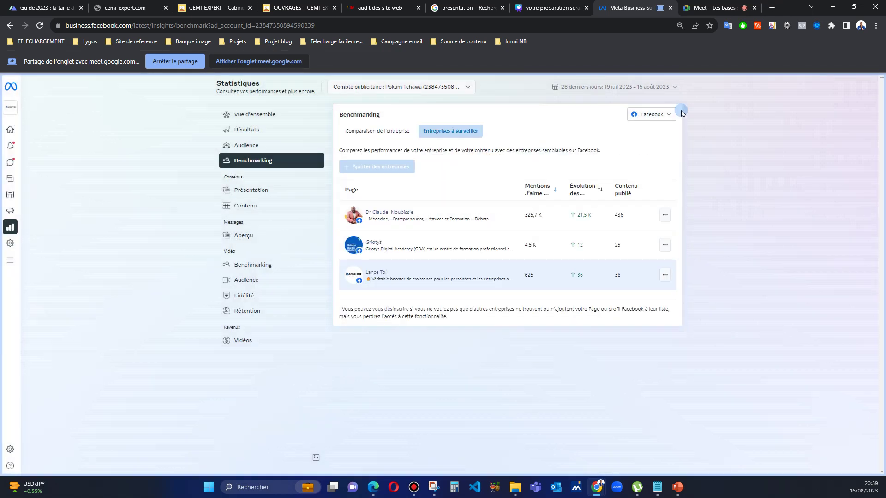
Step: Examine the platform choices for Benchmarking and the options offered for the Dr Claudel Noubissie page in the watch list
left_click(670, 114)
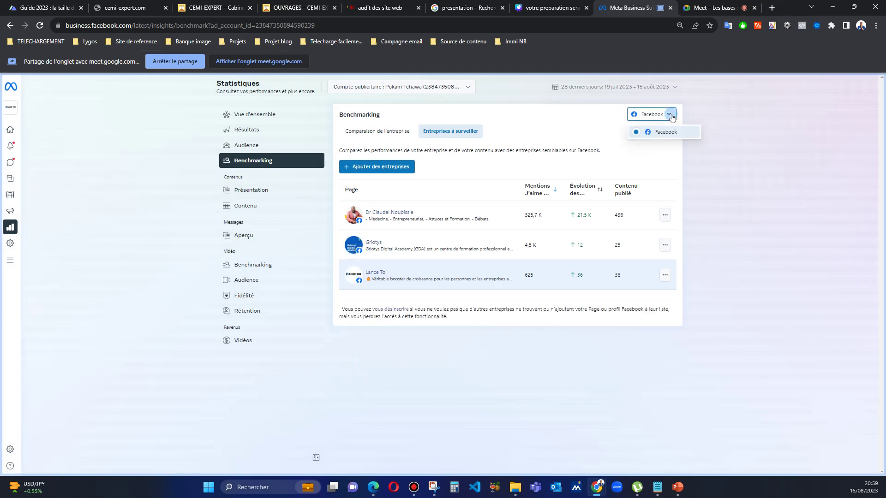
left_click(766, 189)
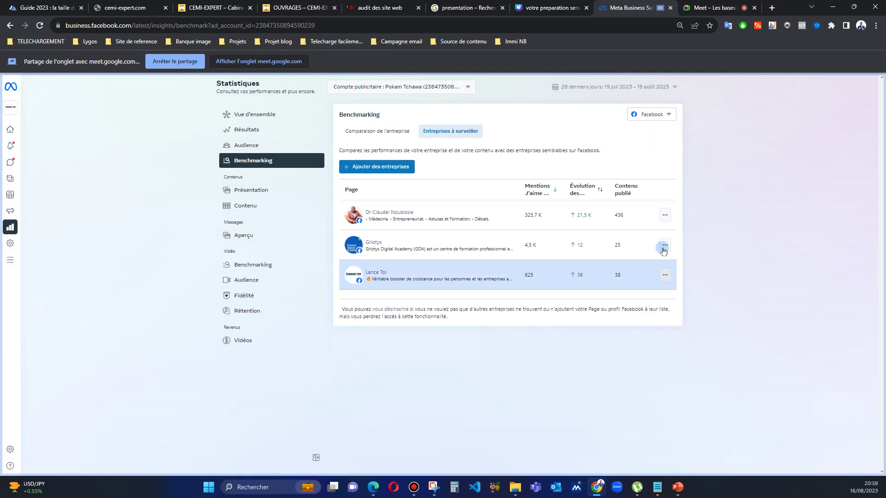
left_click(665, 215)
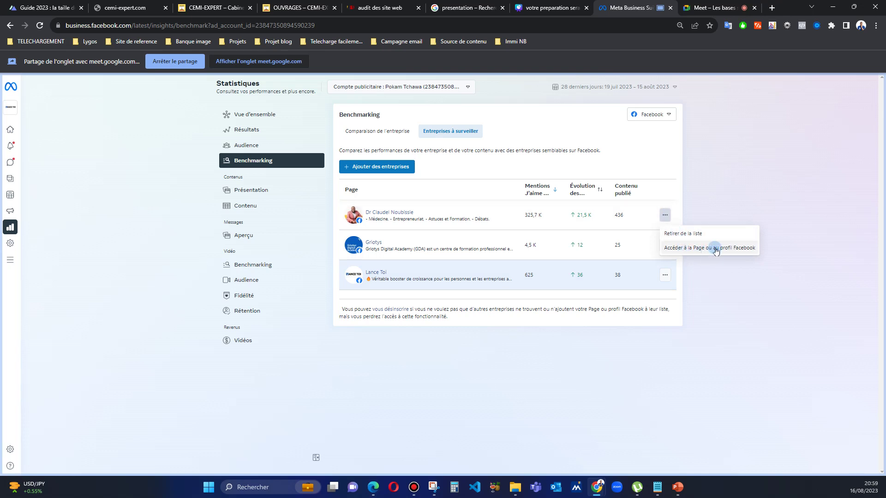
left_click(382, 348)
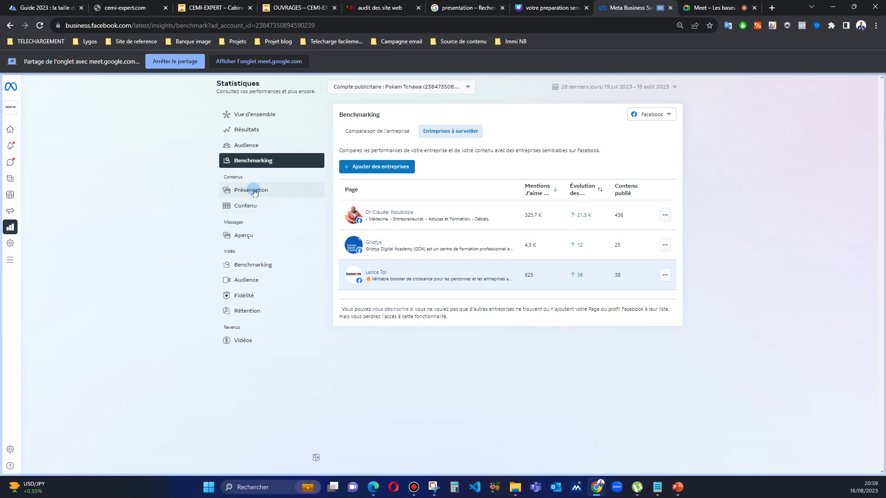
Step: Open the Présentation statistics for the page's content
left_click(255, 191)
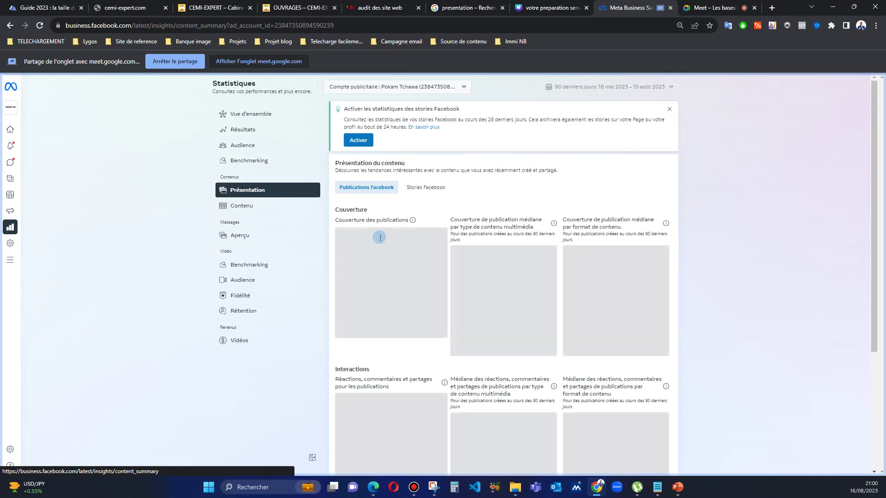
Step: Examine the Couverture, Interactions and Publications organiques les plus performantes sections of the content Présentation statistics
left_click(430, 312)
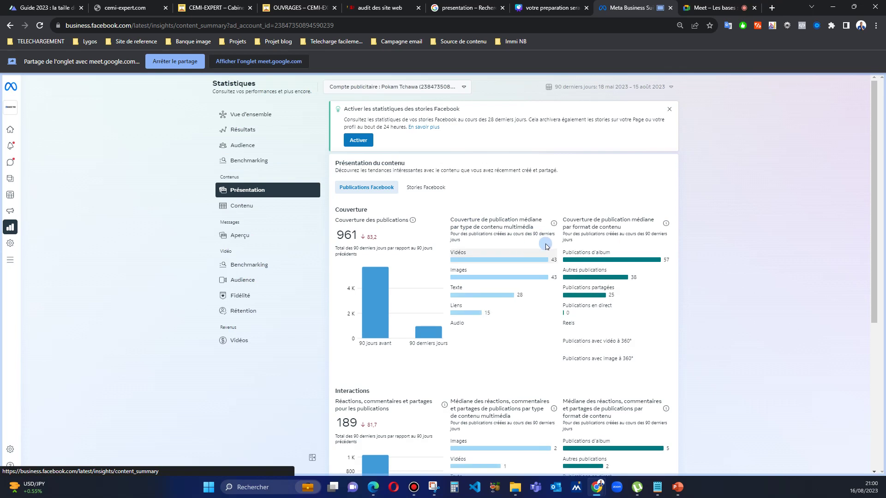
scroll(421, 206, "down", 2)
scroll(436, 204, "down", 3)
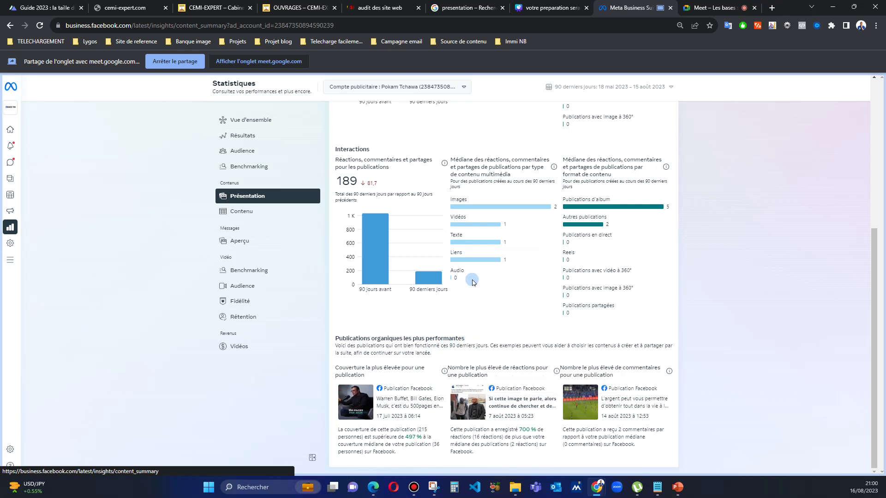
scroll(487, 291, "up", 3)
scroll(488, 294, "up", 2)
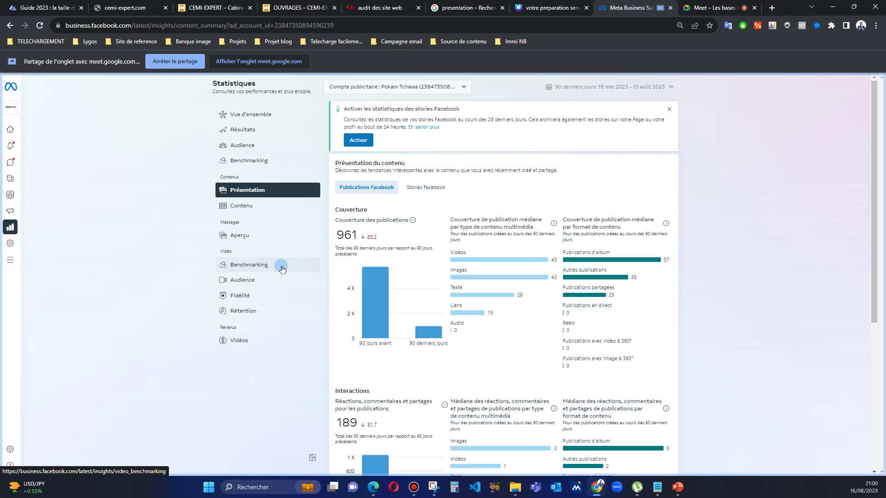
Step: Check the Google Meet call, and return to the Meta Business Suite content statistics to review the coverage and interaction charts again
left_click(701, 11)
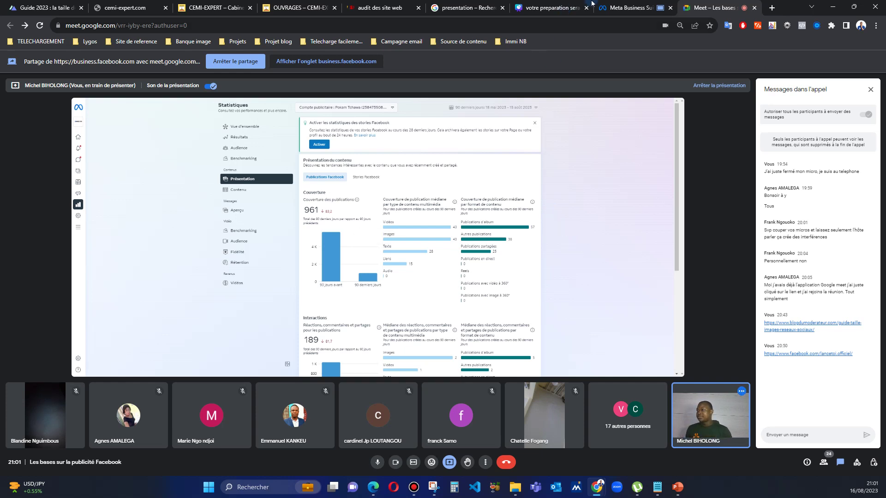
left_click(630, 7)
scroll(370, 288, "down", 5)
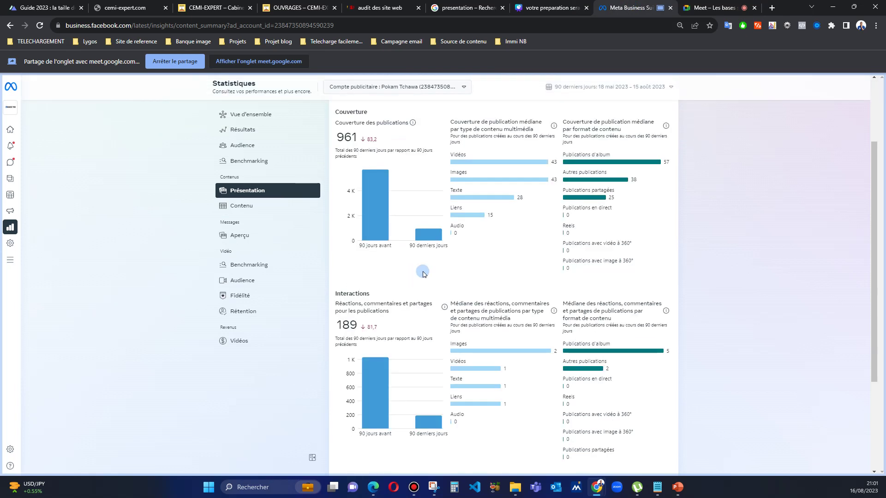
scroll(269, 228, "up", 5)
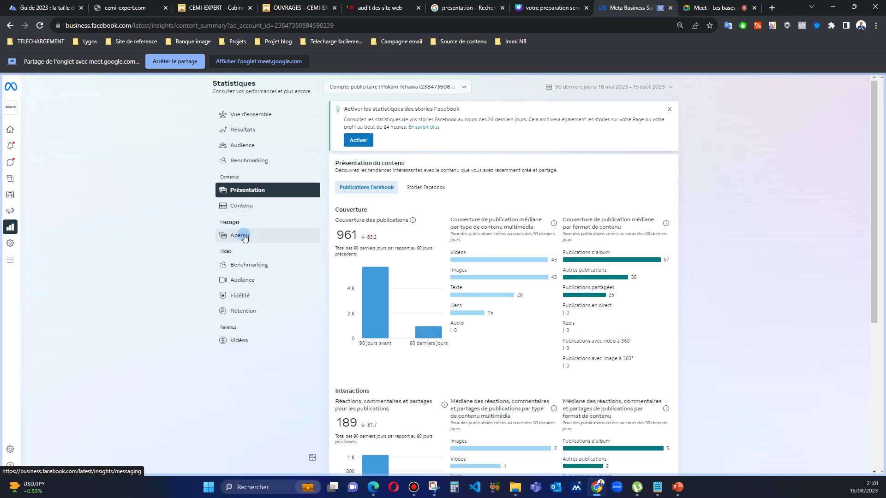
Step: Open the Aperçu statistics for messages and close the introduction to the new messaging statistics
left_click(245, 237)
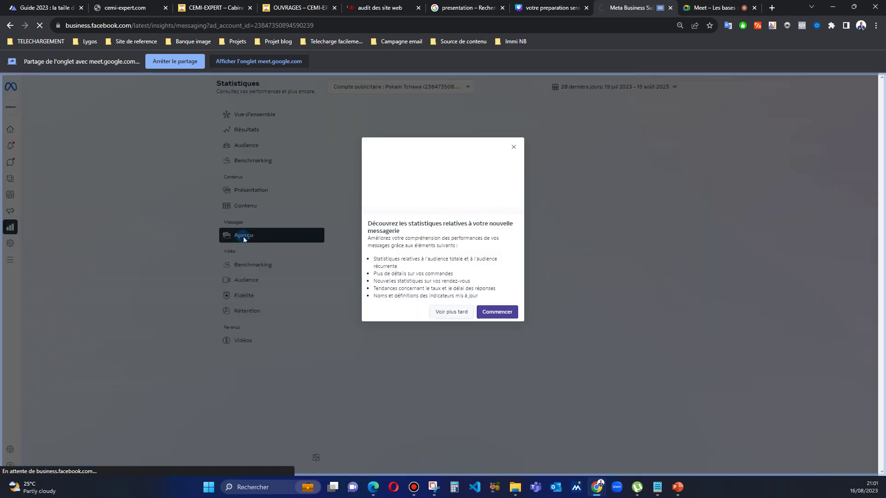
left_click(481, 317)
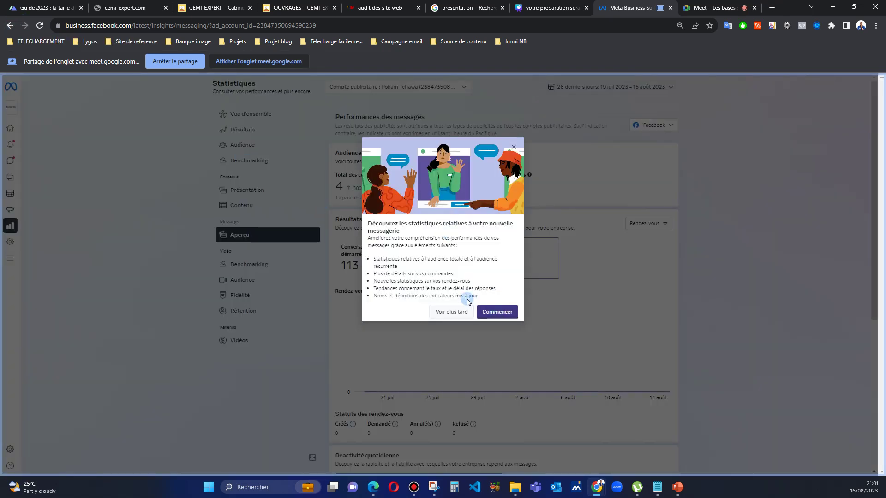
Step: Switch to Google Meet to admit the waiting participant to the call, and return to the messaging statistics in Meta Business Suite
left_click(553, 9)
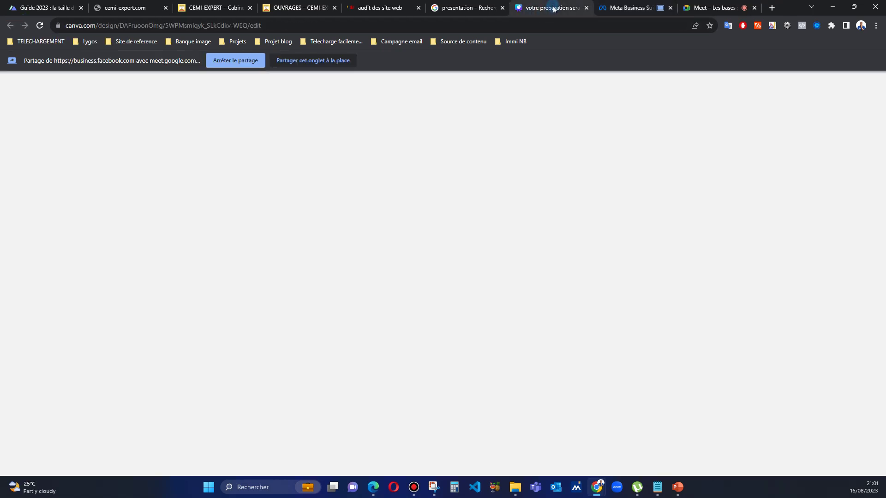
left_click(706, 8)
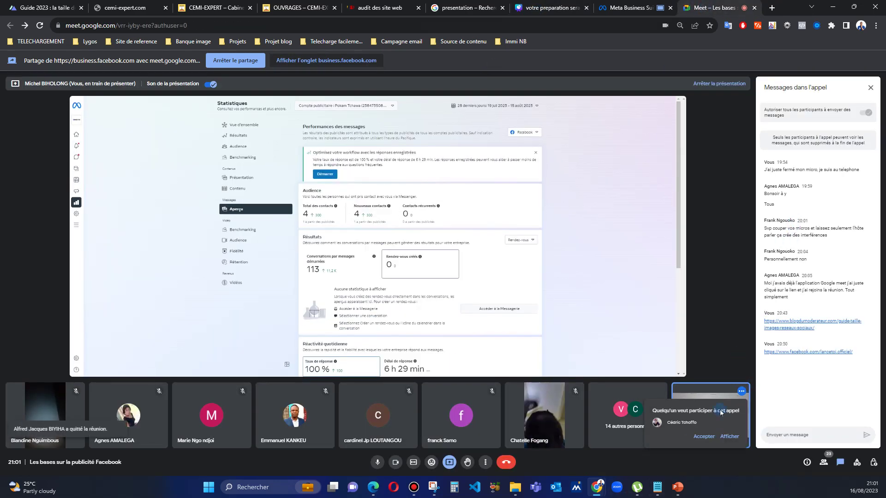
left_click(704, 437)
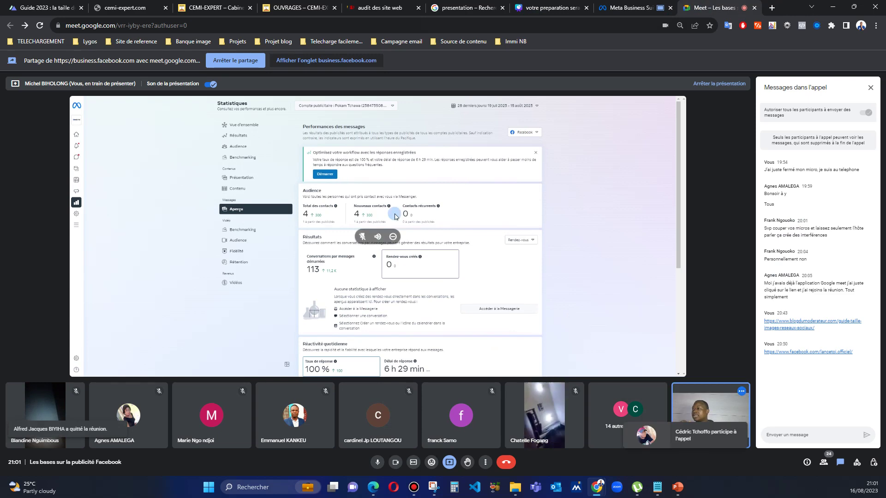
key("ctrl+shift+Tab")
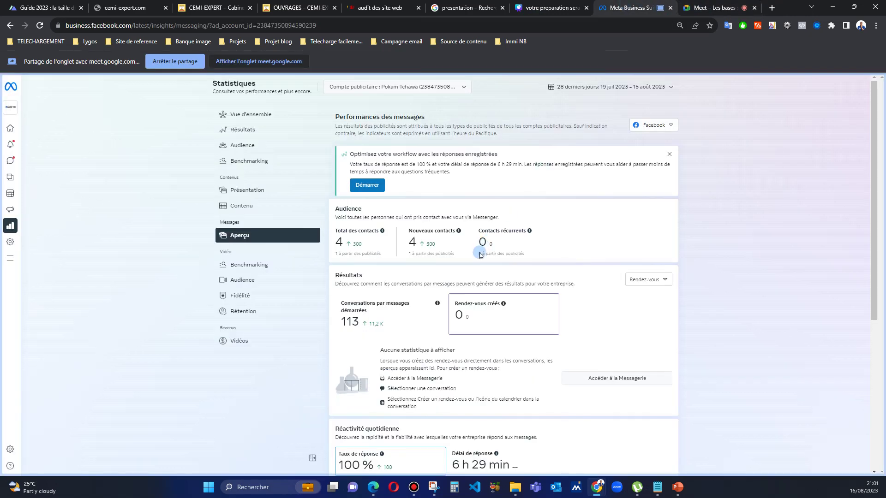
Step: Examine the message performance sections: Audience, Résultats, Réactivité quotidienne and click-to-message ads
scroll(451, 317, "down", 4)
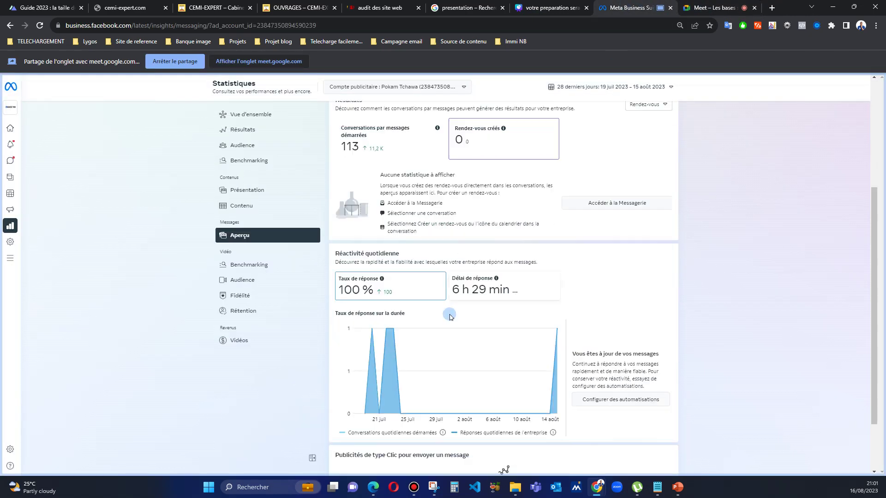
scroll(450, 318, "down", 2)
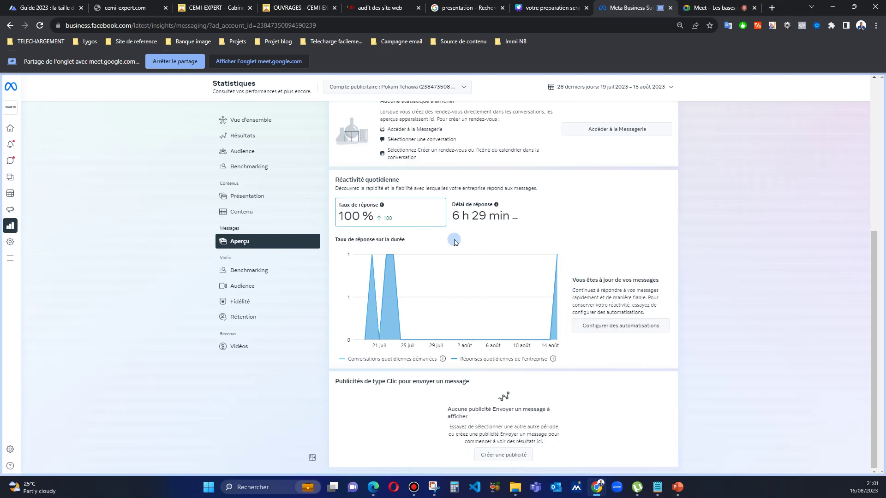
scroll(454, 242, "up", 3)
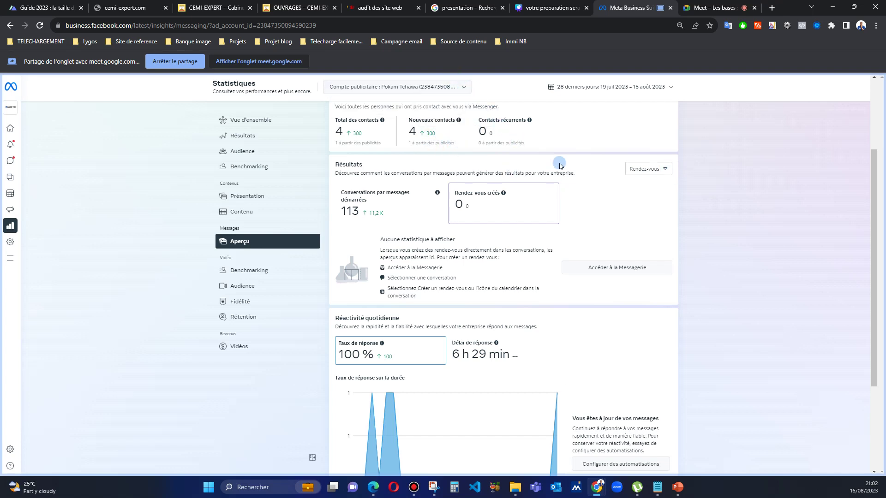
scroll(801, 251, "down", 3)
scroll(817, 240, "up", 5)
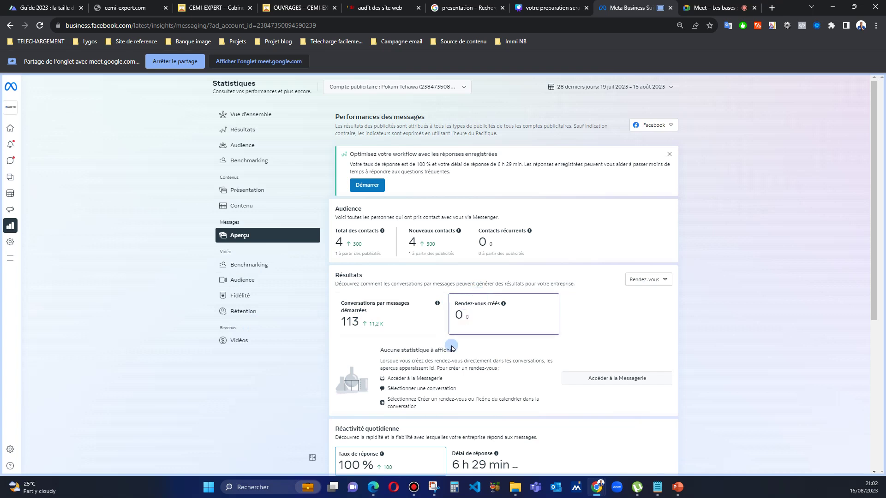
scroll(476, 352, "down", 3)
scroll(475, 352, "down", 2)
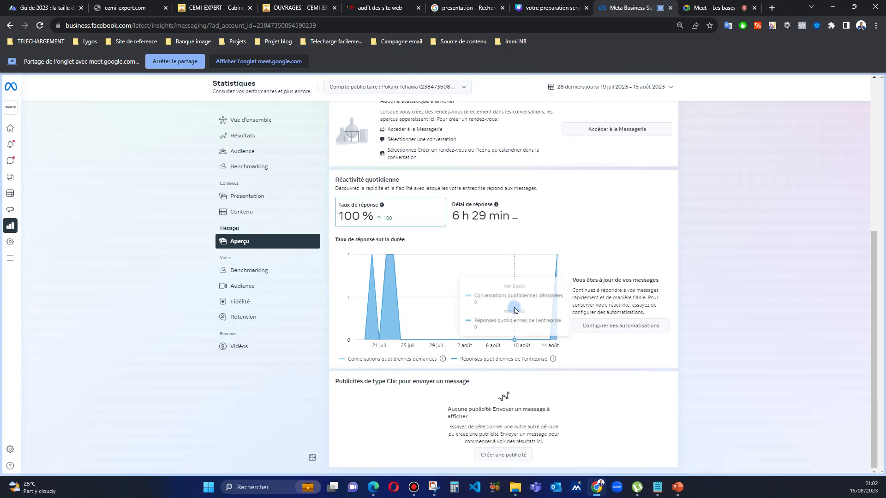
scroll(462, 311, "up", 5)
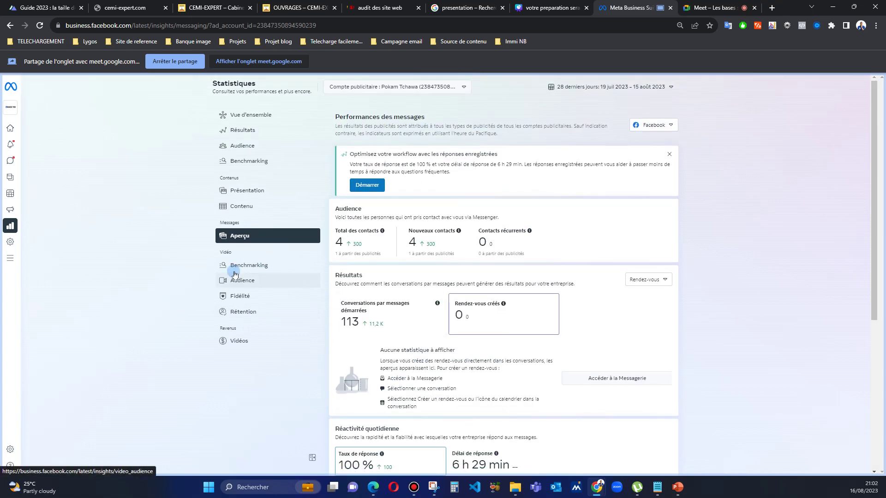
Step: Open the Fidélité statistics for video and close the tip about exporting data
left_click(247, 298)
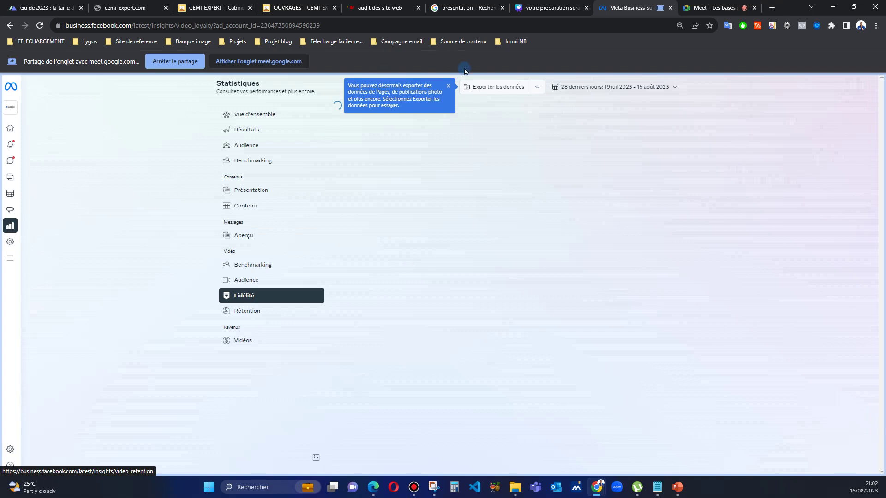
left_click(448, 87)
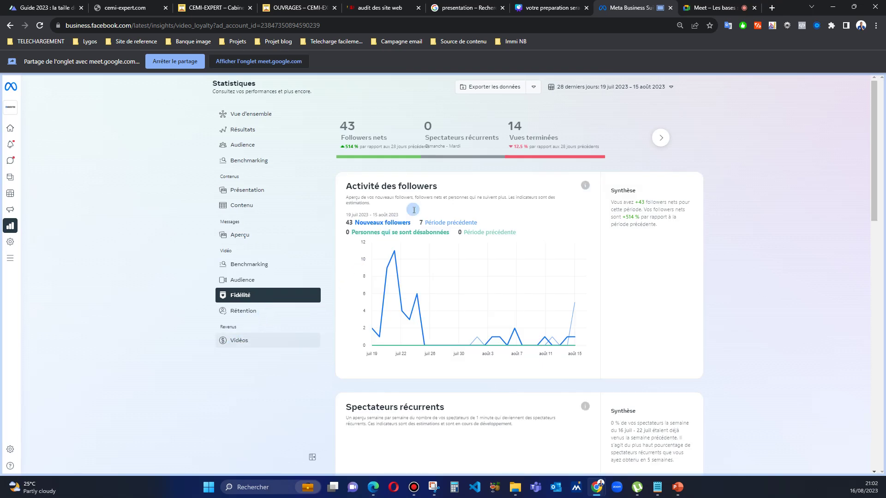
Step: Examine the Fidélité statistics from follower activity through active followers to the list of best videos by returning viewers
scroll(530, 234, "down", 9)
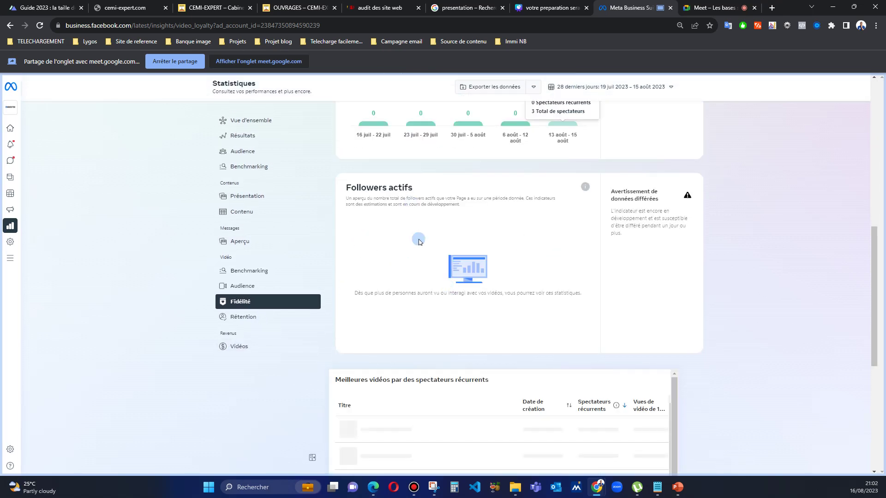
scroll(501, 232, "down", 5)
scroll(543, 231, "up", 4)
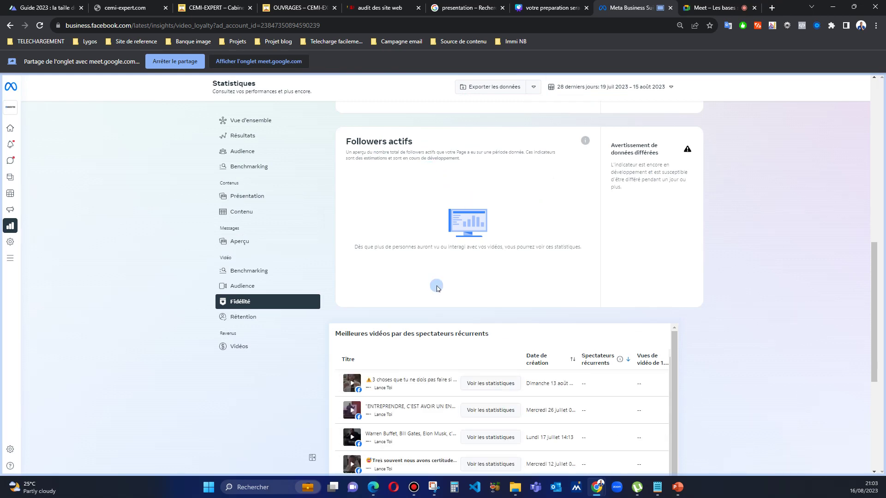
scroll(466, 310, "down", 4)
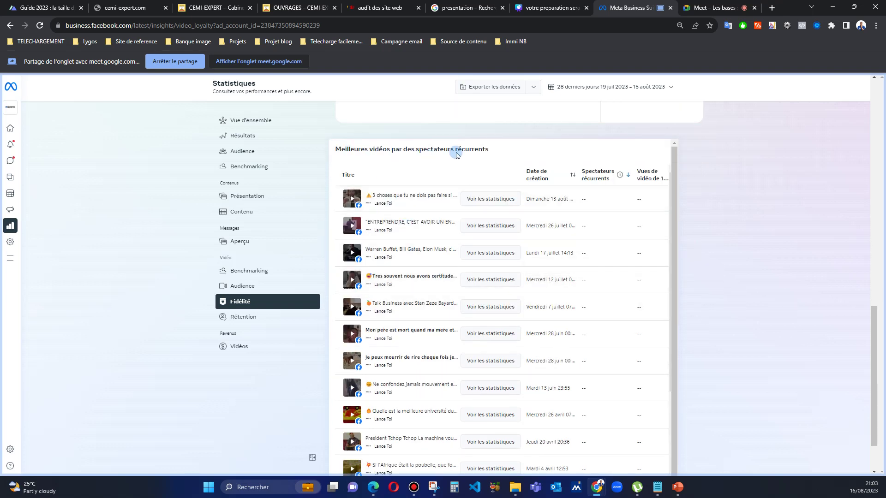
scroll(449, 340, "down", 4)
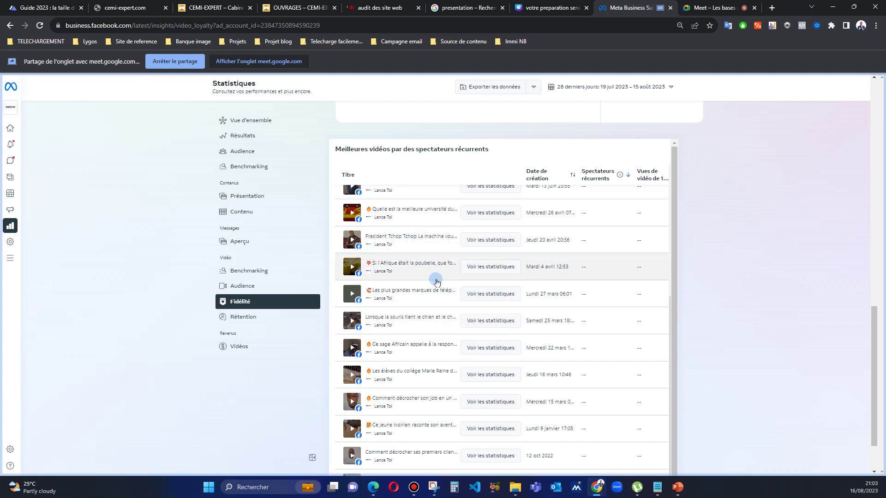
scroll(443, 295, "down", 1)
Step: Revisit the weekly Spectateurs récurrents chart, the Activité des followers graph and the best videos list in Fidélité
scroll(554, 299, "up", 7)
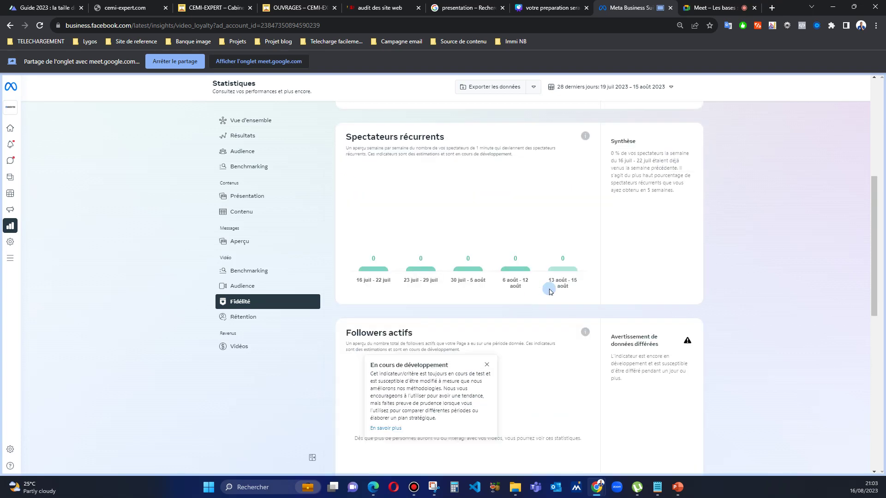
mouse_move(552, 317)
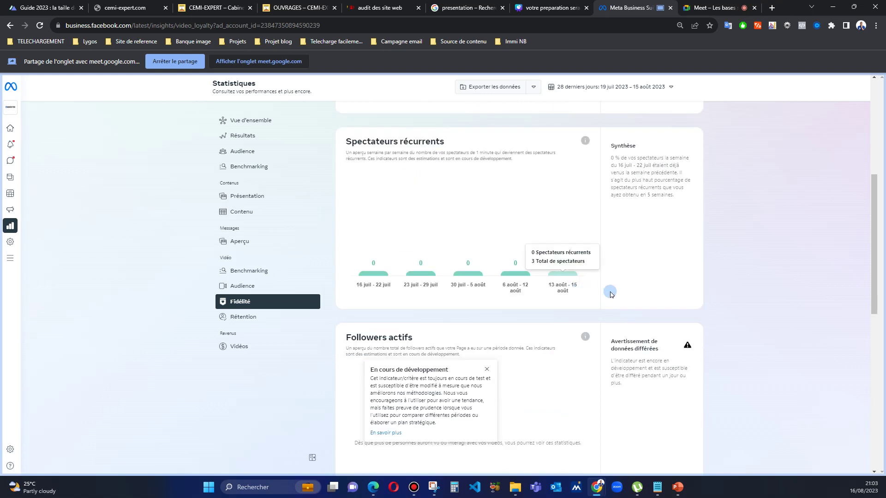
scroll(609, 291, "down", 5)
scroll(715, 266, "up", 8)
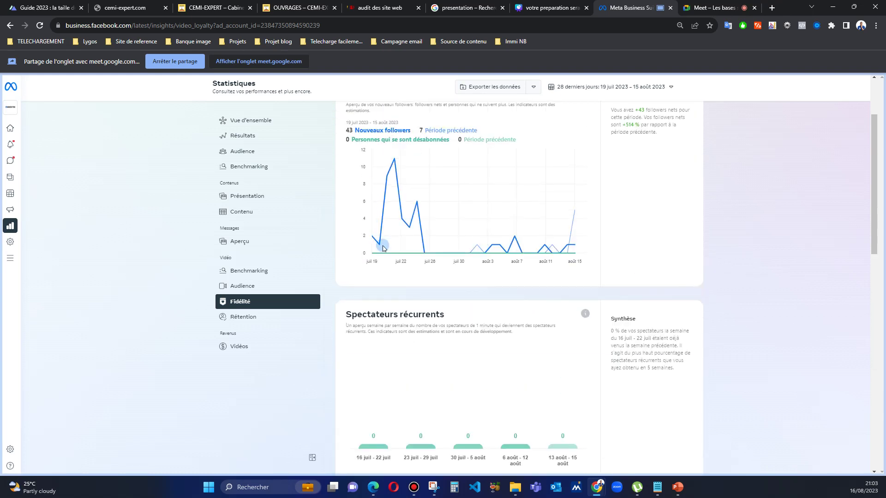
scroll(582, 272, "down", 7)
scroll(555, 294, "down", 8)
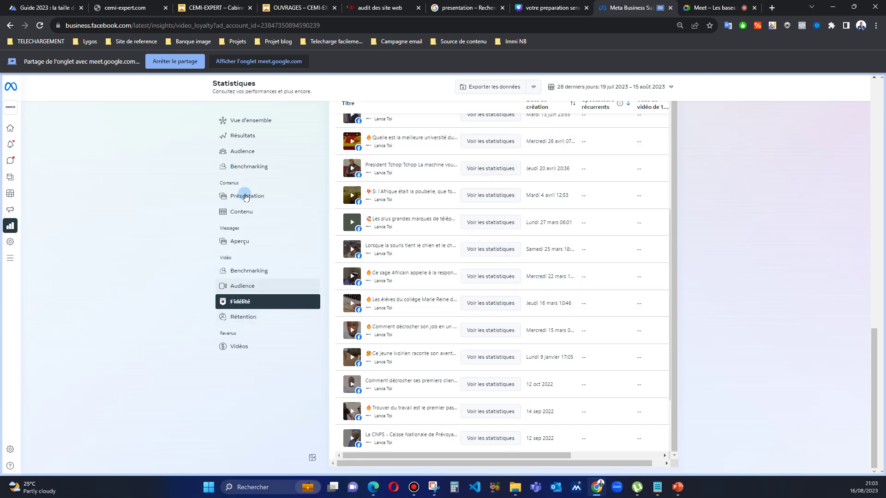
scroll(267, 185, "up", 5)
scroll(263, 143, "up", 5)
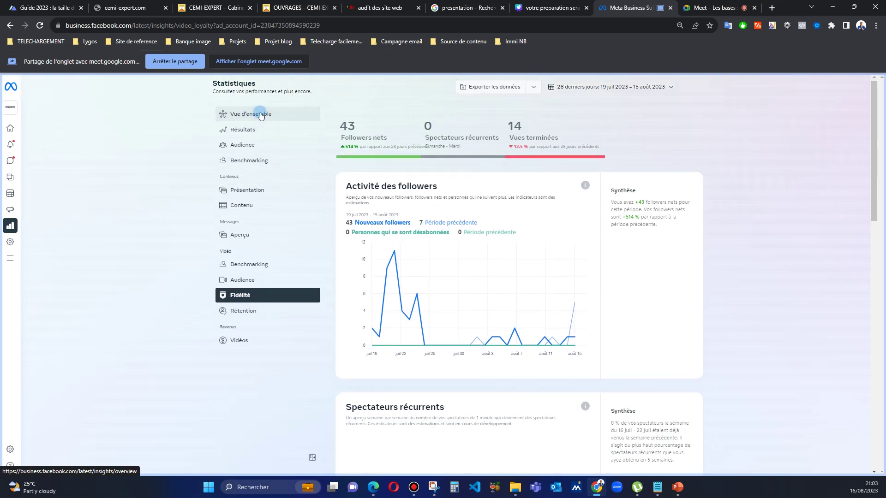
Step: Return to the Vue d'ensemble statistics and finish the introduction to the new business statistics features
left_click(261, 115)
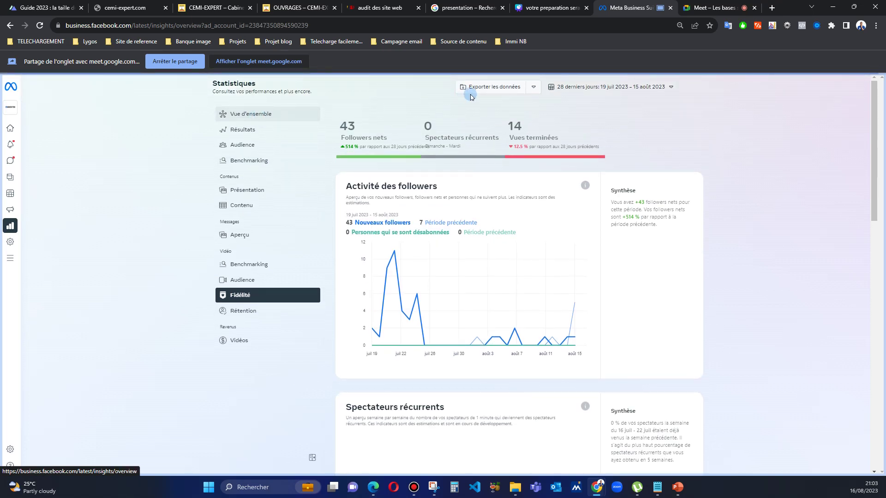
left_click(522, 90)
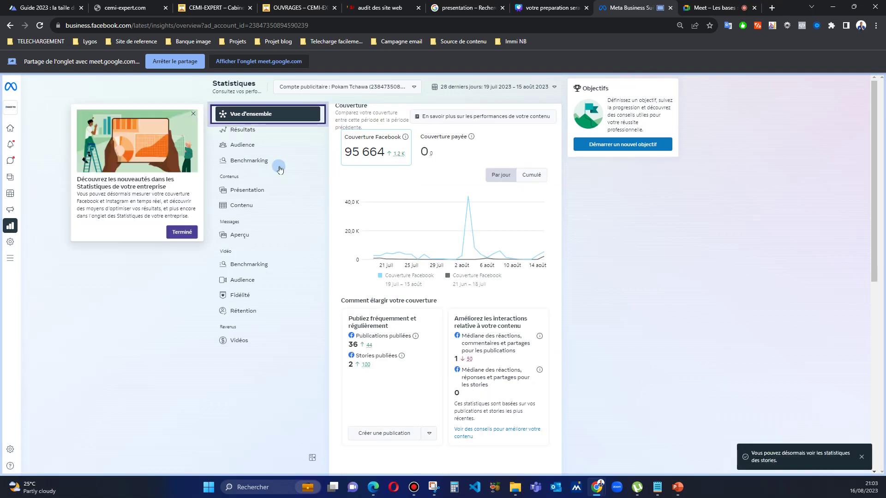
left_click(182, 232)
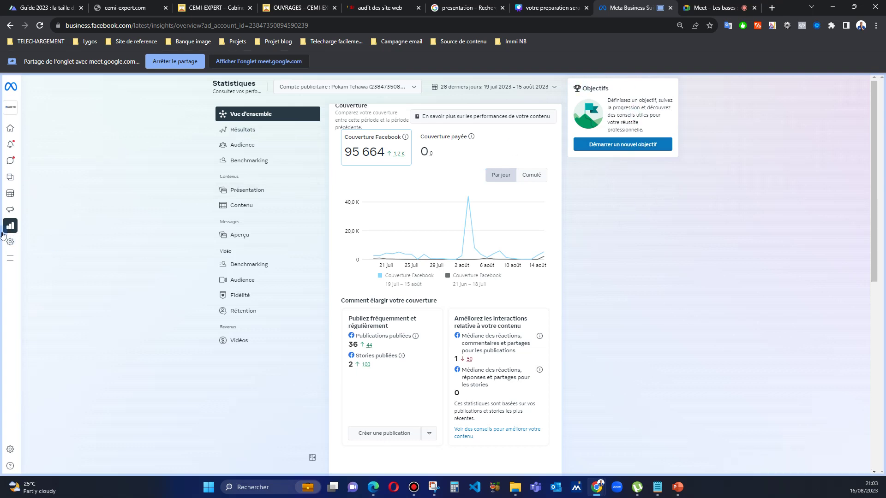
Step: Switch to Google Meet and admit the new participant waiting to join the call
mouse_move(15, 213)
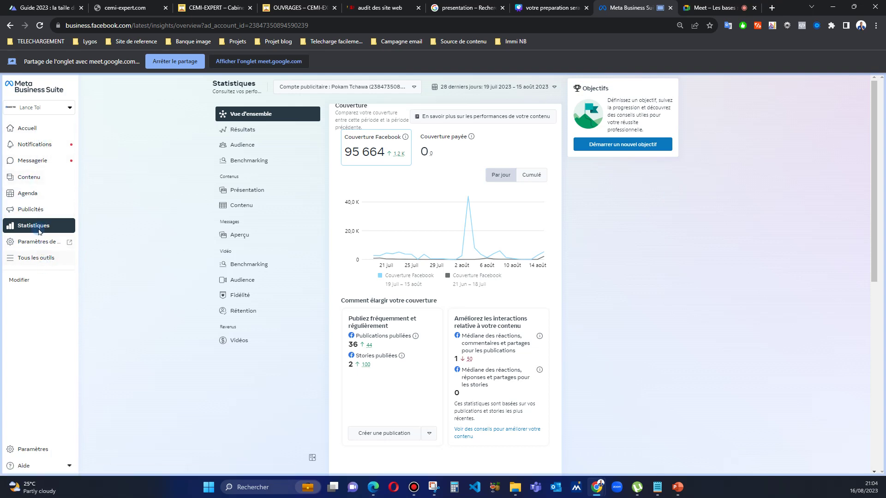
left_click(713, 6)
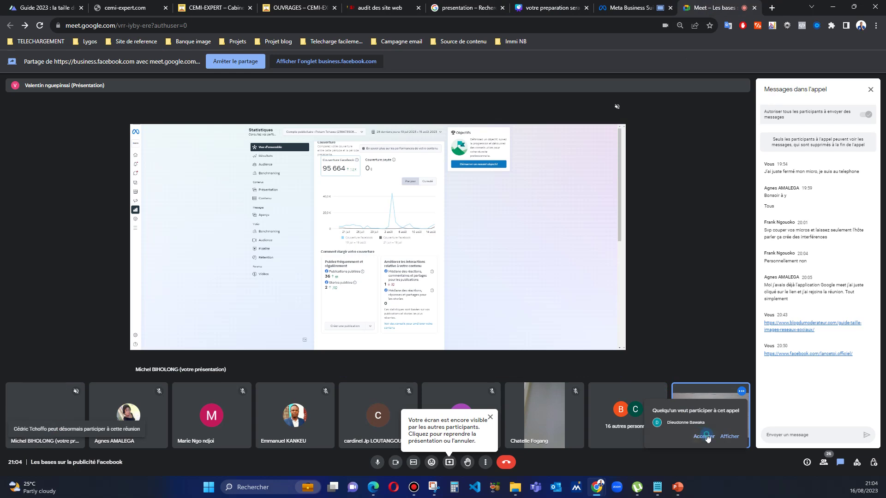
left_click(701, 437)
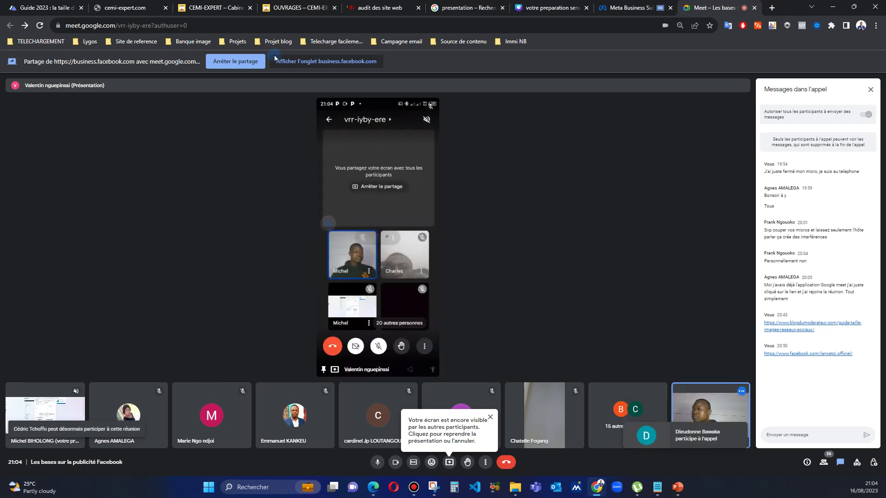
Step: Switch back to Meta Business Suite and open the Publicités summary
left_click(548, 8)
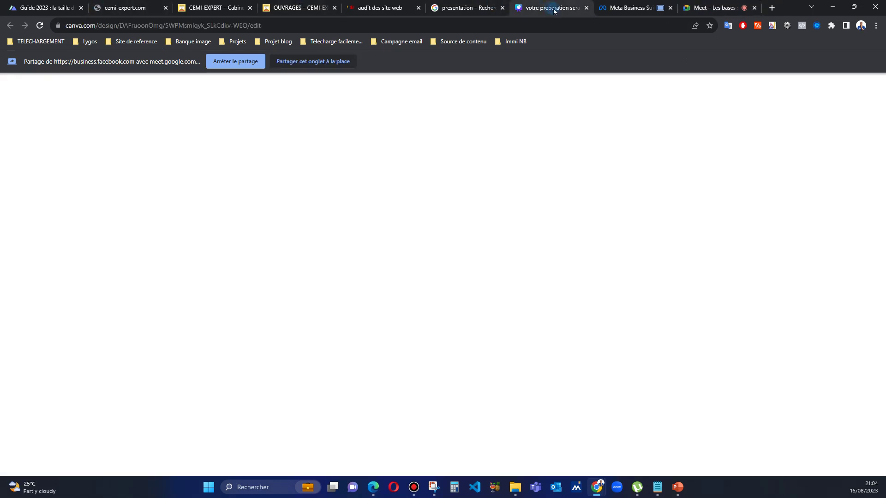
left_click(621, 9)
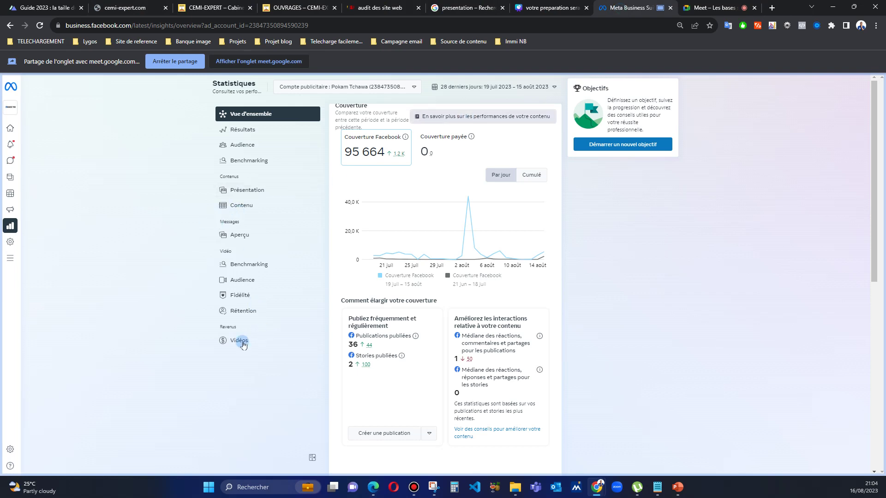
left_click(42, 207)
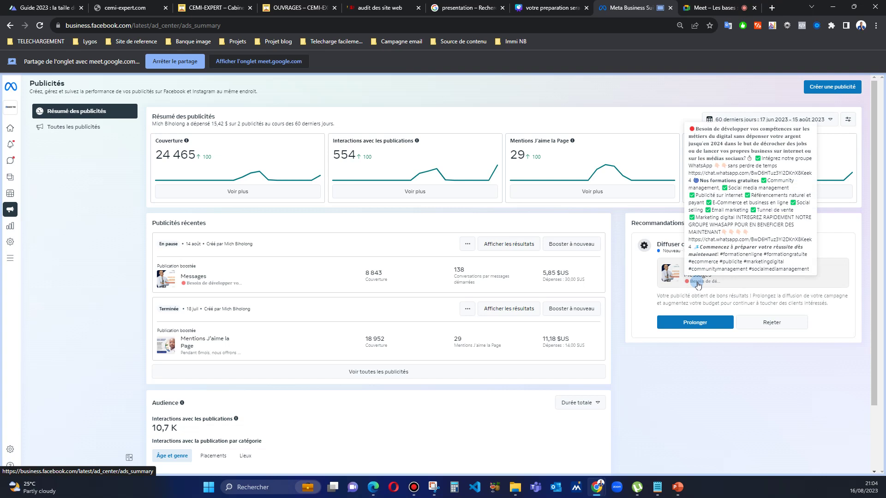
Step: Admit the participant waiting to join the Google Meet call and return to the Publicités page in Meta Business Suite
left_click(715, 9)
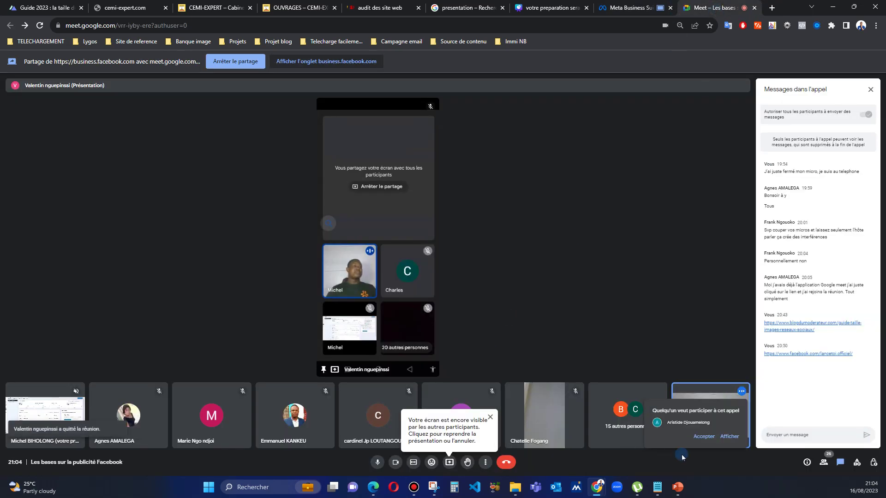
left_click(704, 436)
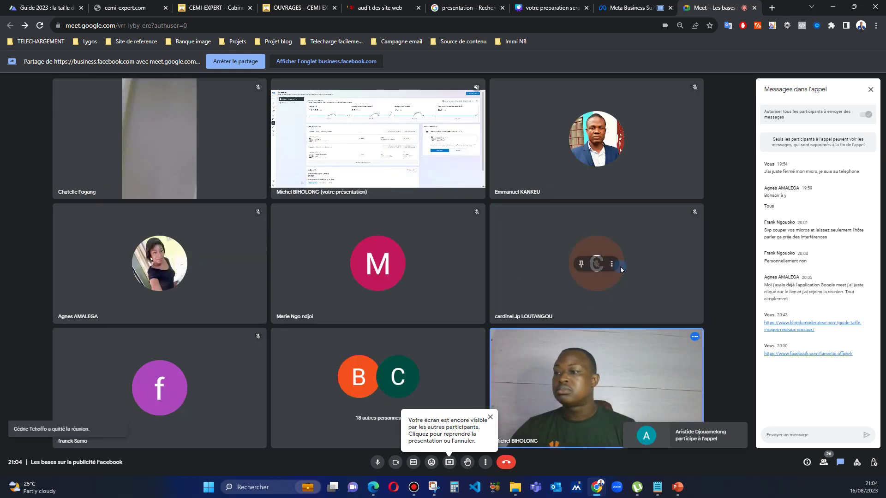
left_click(627, 8)
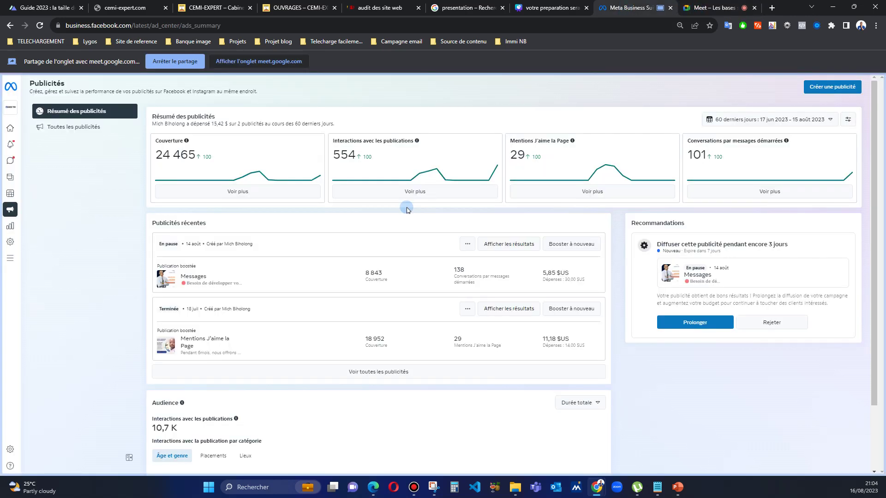
Step: Examine the Résumé des publicités metrics and the Publicités récentes list down to the Audience chart
scroll(321, 347, "down", 2)
scroll(369, 293, "up", 2)
left_click_drag(387, 277, 378, 280)
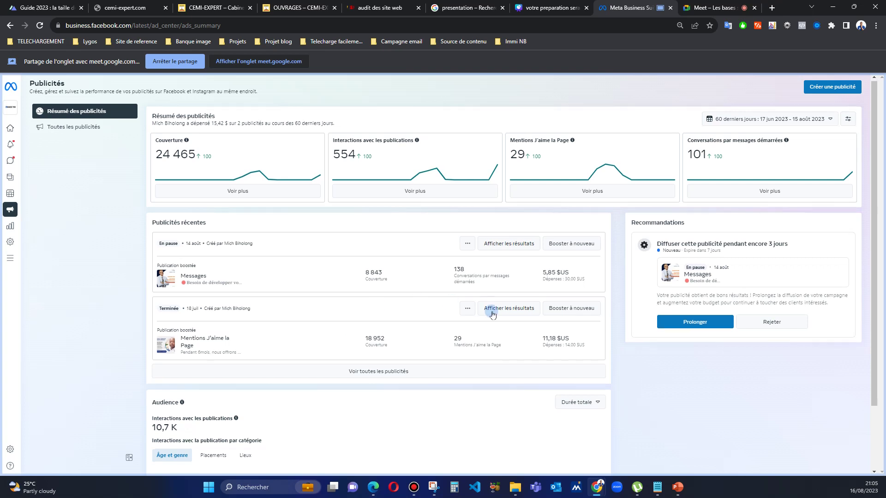
scroll(491, 309, "down", 2)
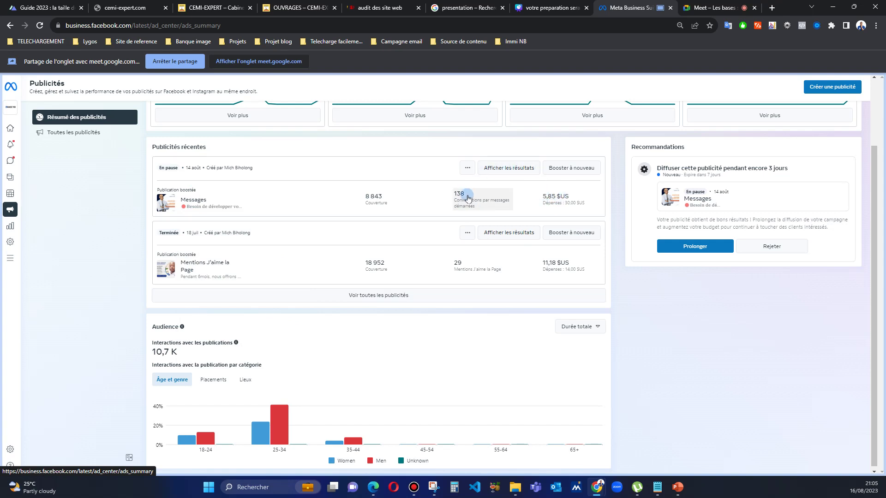
Step: Review the paused Messages ad's results, from performance to audience details and amount spent, and close them
left_click(499, 169)
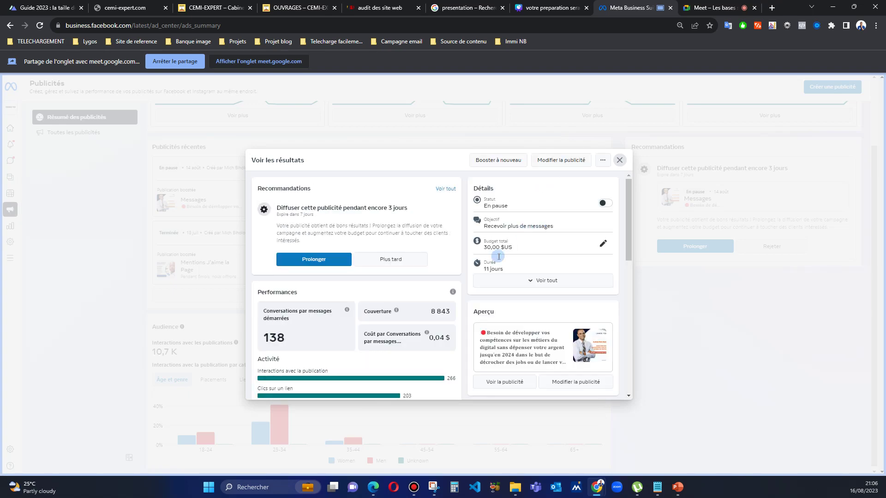
scroll(503, 270, "down", 2)
scroll(415, 300, "down", 7)
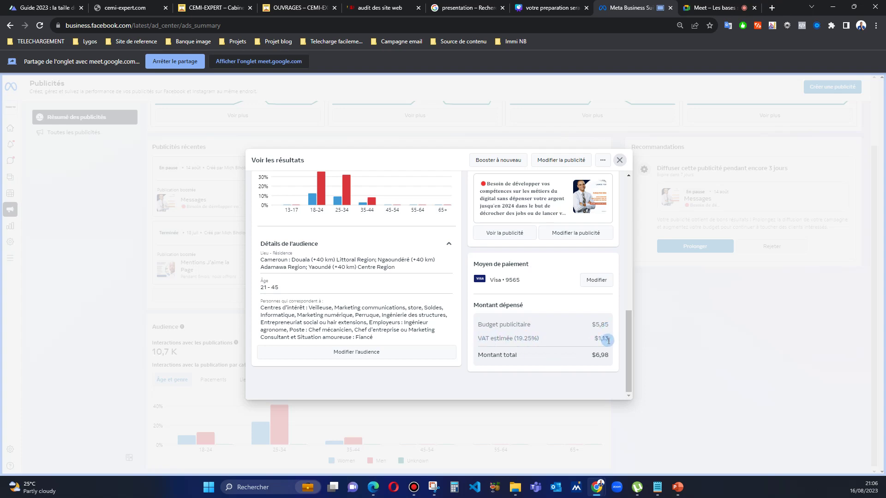
scroll(364, 297, "up", 10)
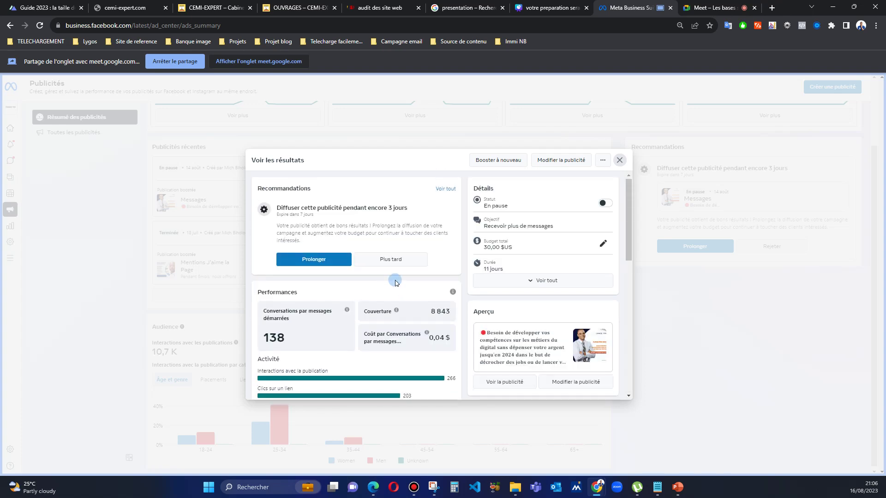
left_click(619, 162)
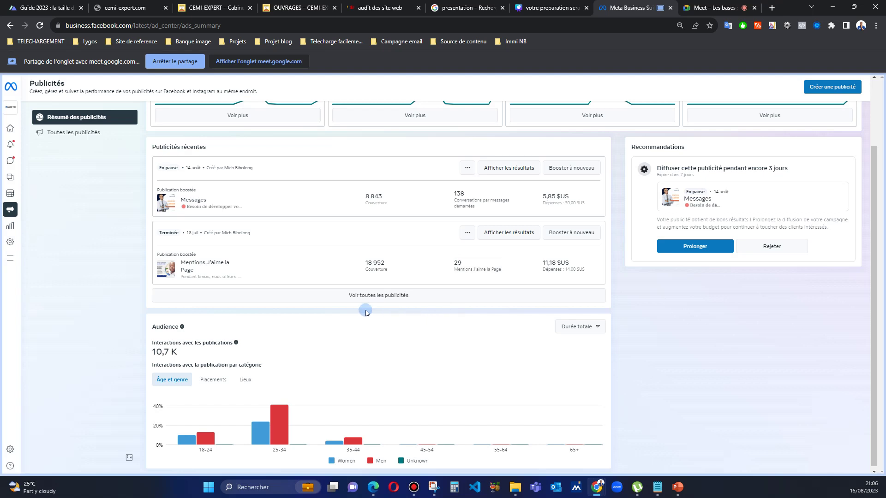
Step: Switch to Google Meet and pin the shared presentation in the call
scroll(322, 245, "up", 2)
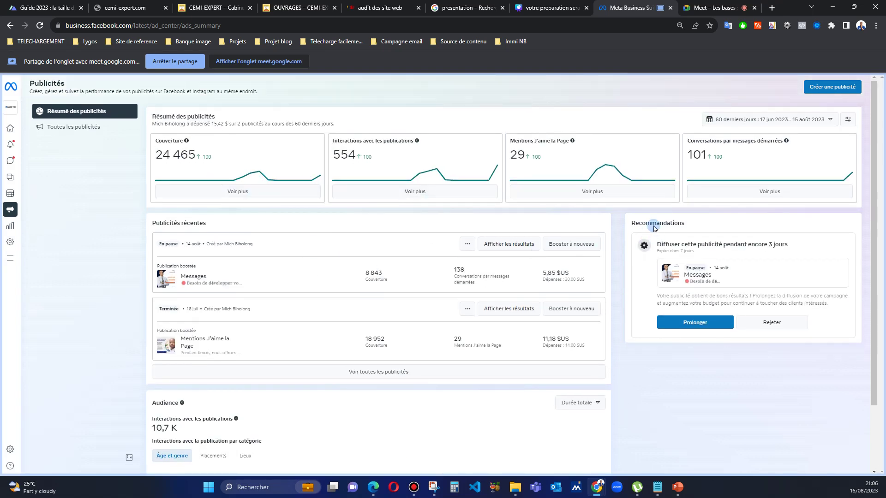
left_click(718, 8)
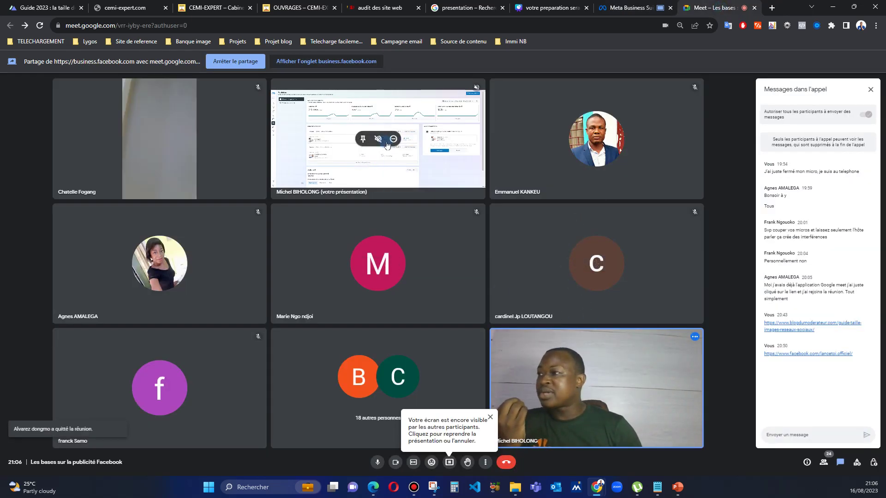
left_click(364, 139)
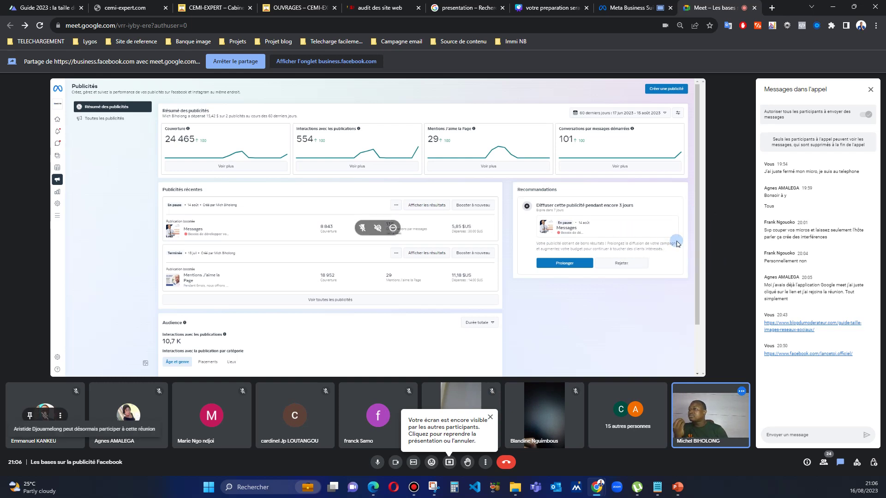
Step: Return to Meta Business Suite and revisit the recent ads and Audience chart on the Publicités page
left_click(628, 8)
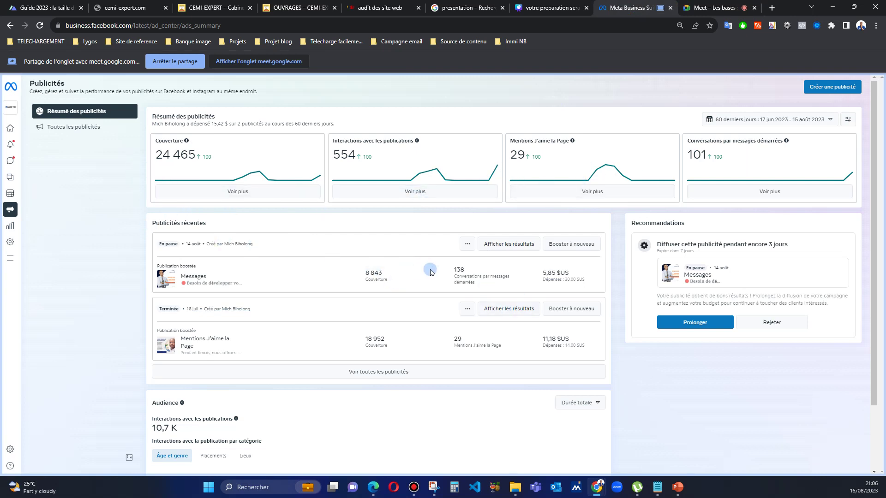
scroll(434, 263, "down", 2)
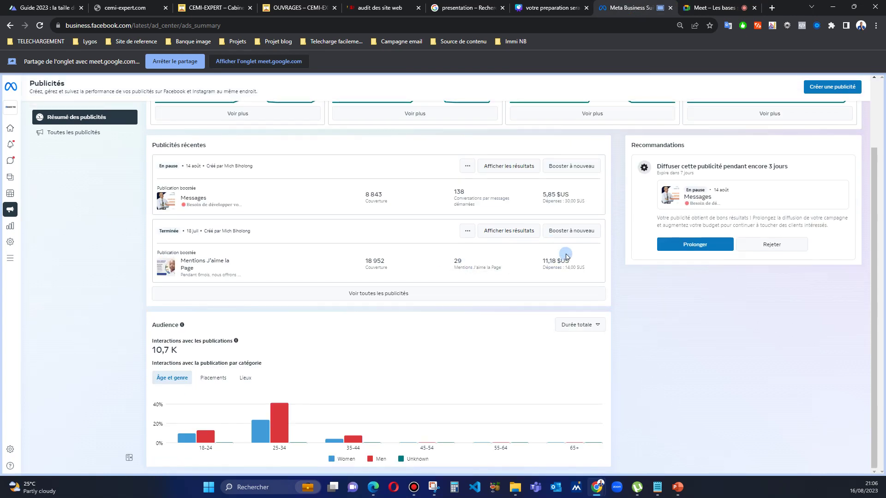
scroll(569, 245, "up", 2)
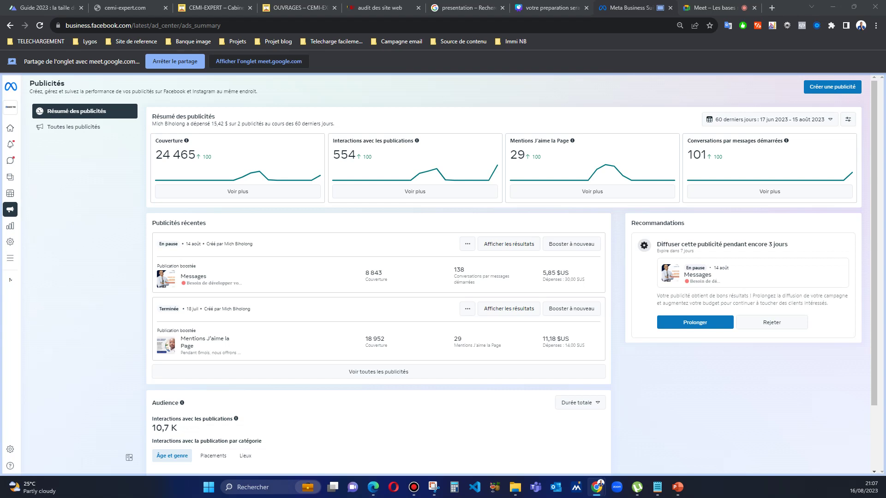
Step: Switch to Google Meet and dismiss the reminder about the ongoing screen presentation
left_click(708, 12)
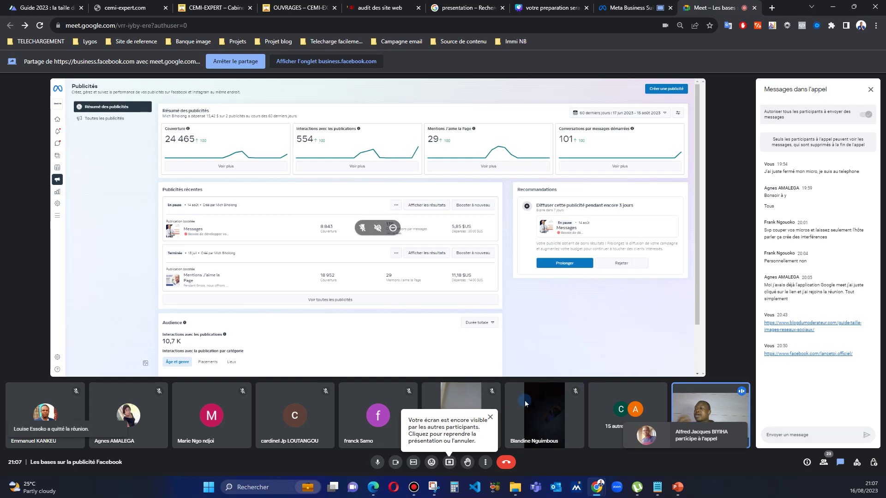
left_click(491, 417)
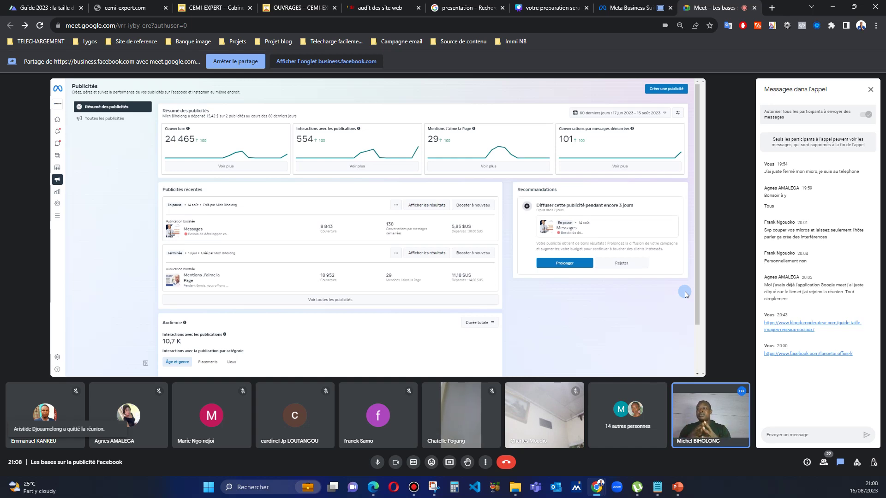
Step: Switch to the Canva presentation and leave it for the Canva home page
left_click(549, 7)
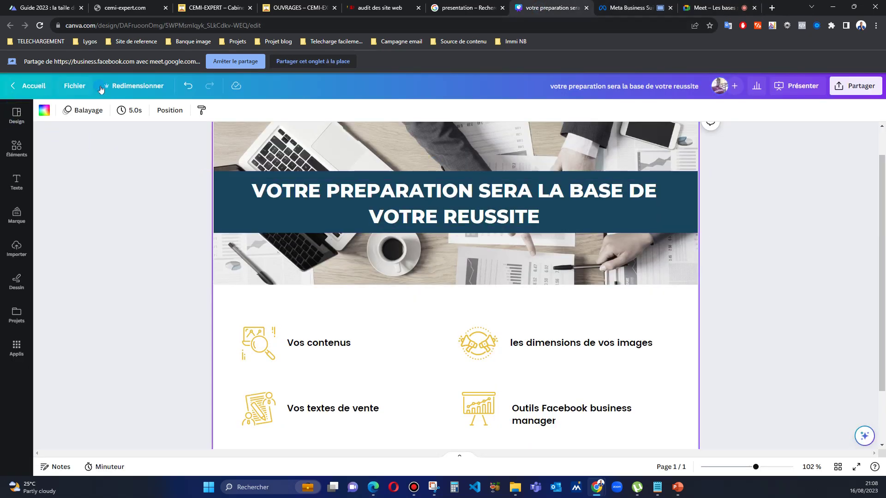
left_click(129, 86)
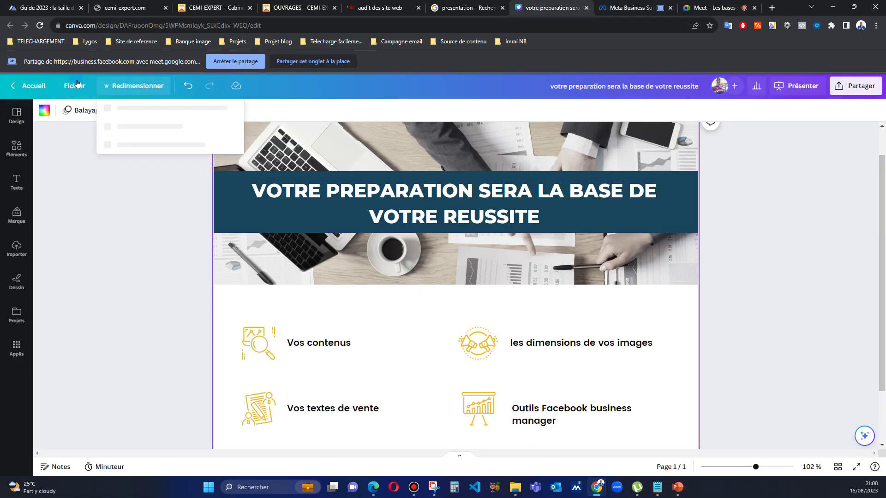
left_click(30, 86)
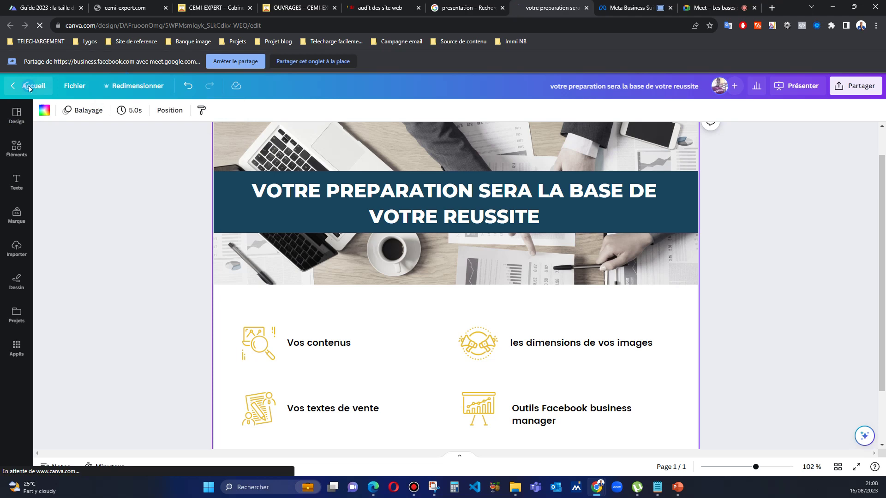
left_click(634, 8)
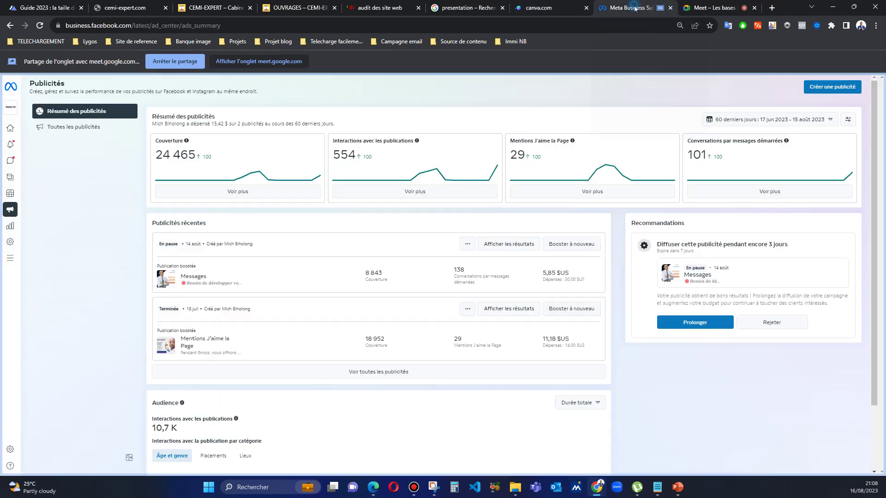
left_click(710, 7)
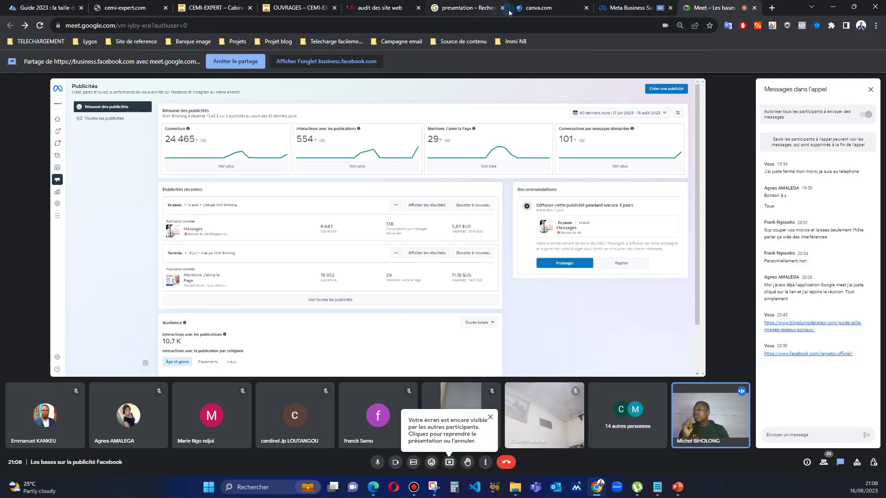
left_click(536, 8)
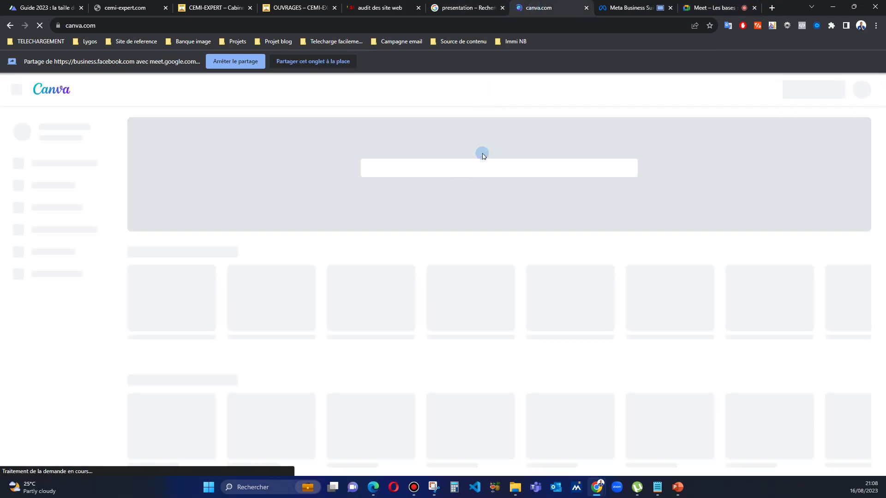
left_click(705, 10)
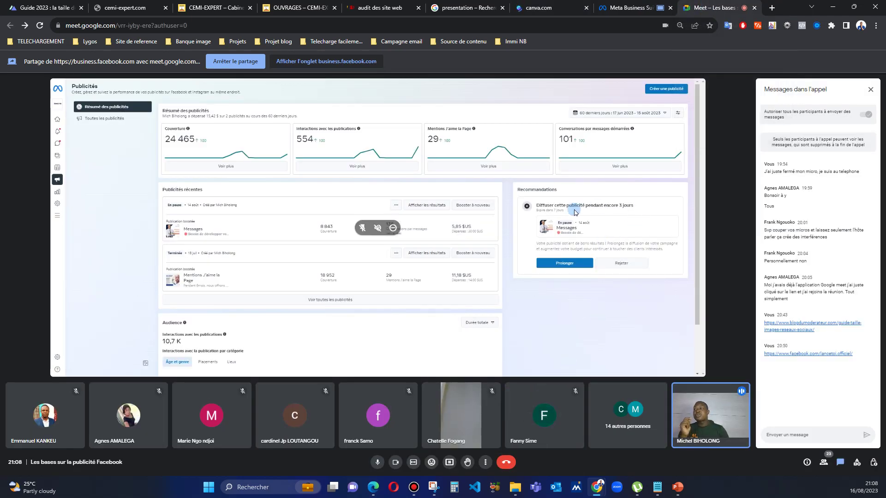
Step: Open the "lance toi" Facebook post design from the recent designs on the Canva home page
left_click(552, 8)
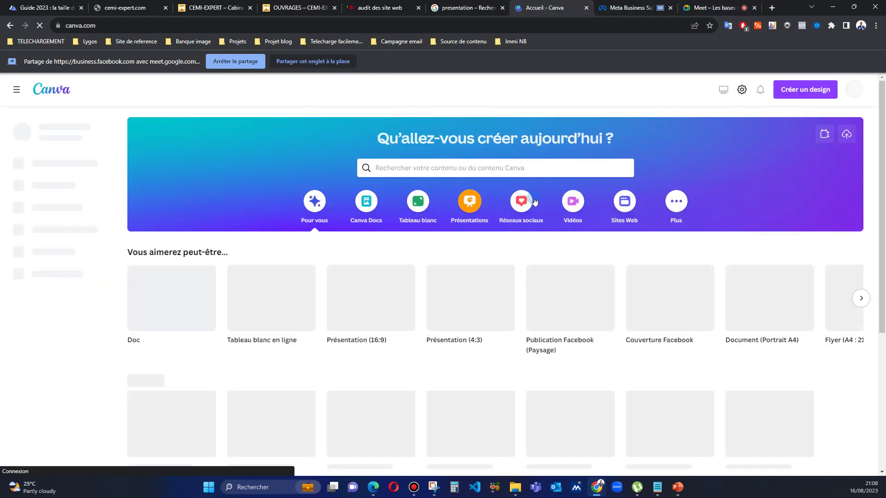
scroll(654, 141, "down", 2)
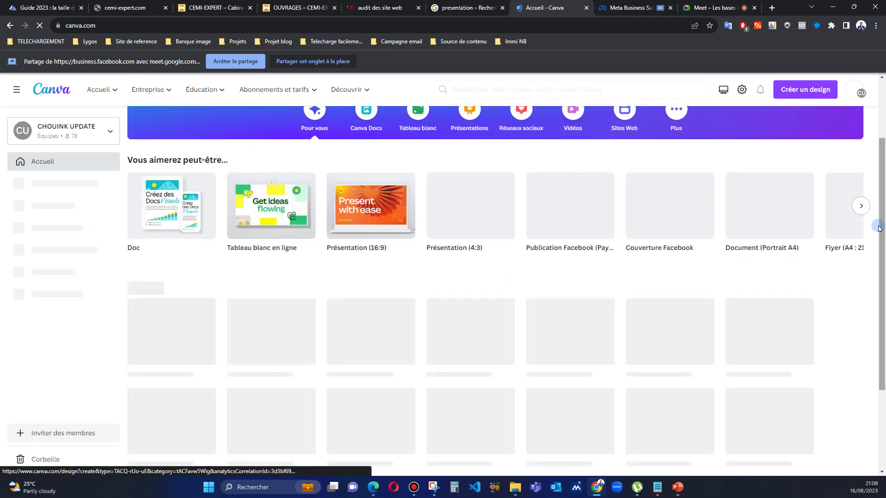
scroll(365, 273, "up", 2)
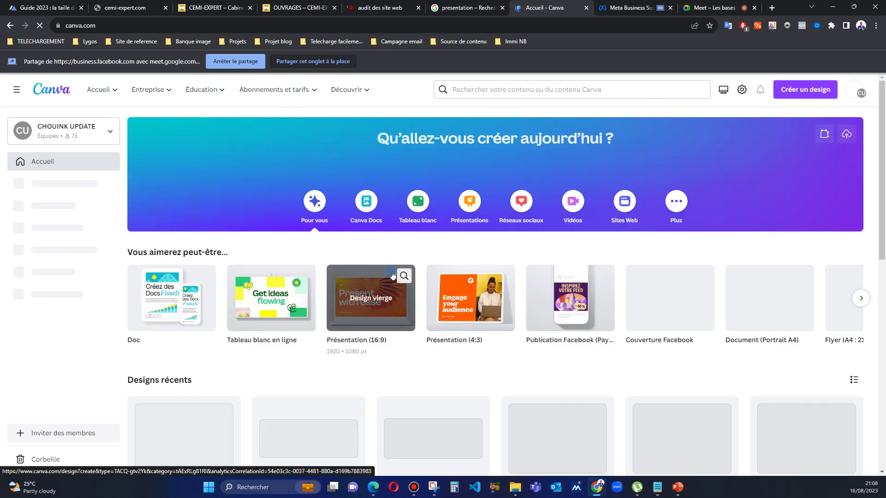
scroll(448, 330, "down", 4)
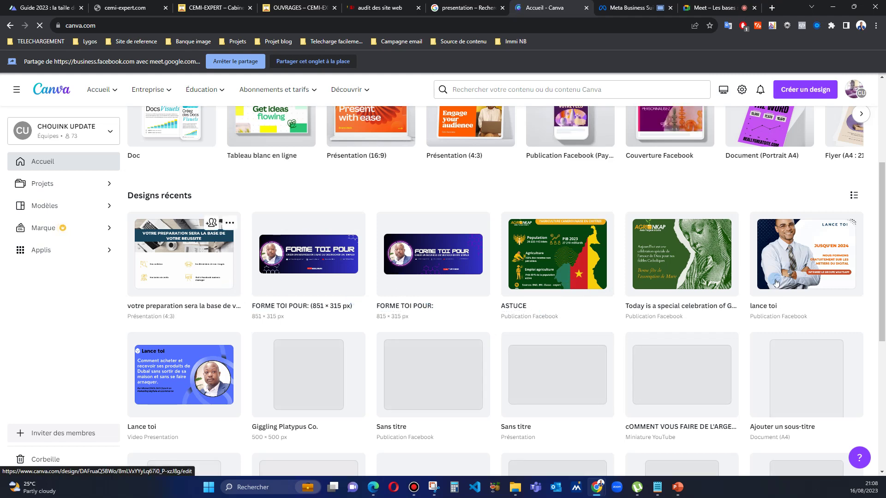
left_click(796, 259)
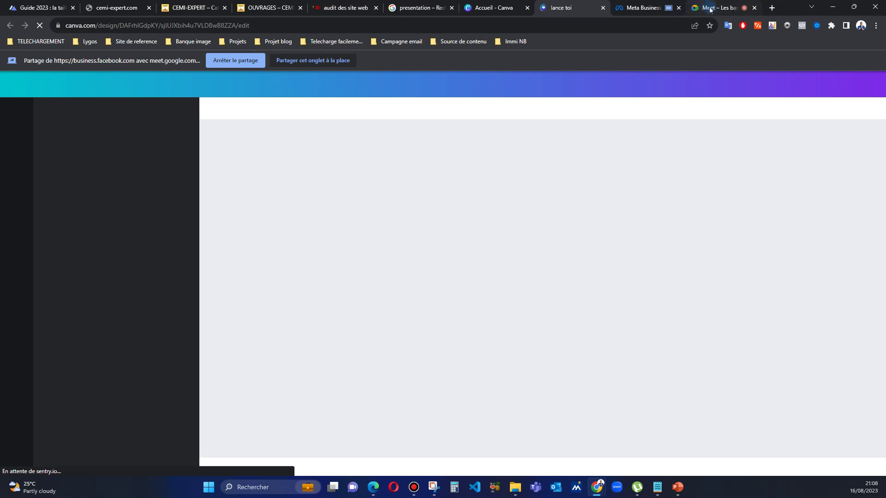
Step: Check that the Canva design is loading, switch to Google Meet and stop sharing the Meta Business Suite page
left_click(710, 8)
left_click(575, 8)
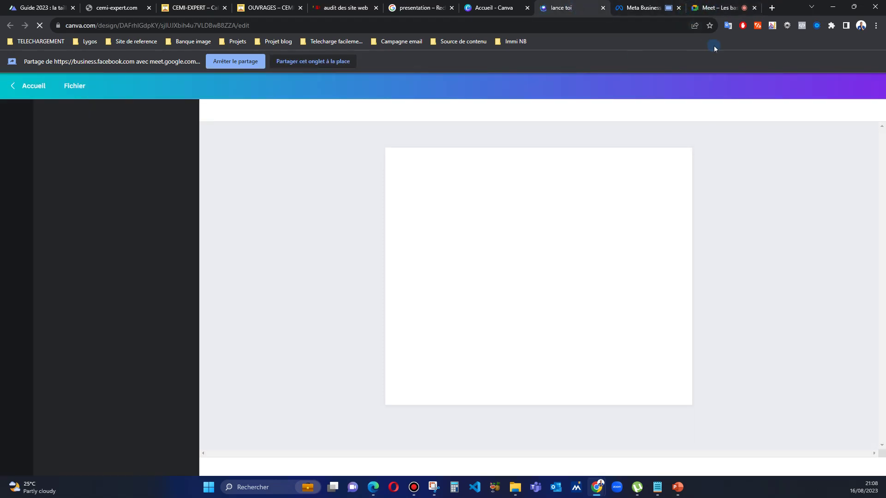
left_click(713, 8)
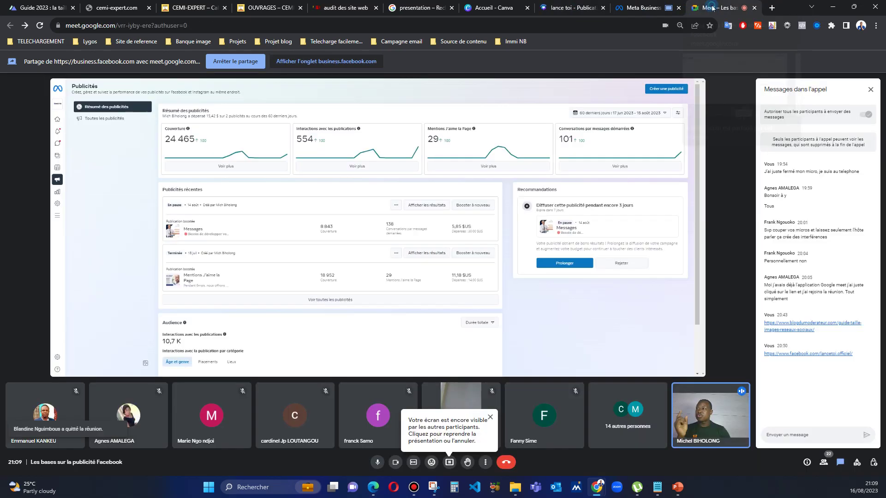
left_click(243, 64)
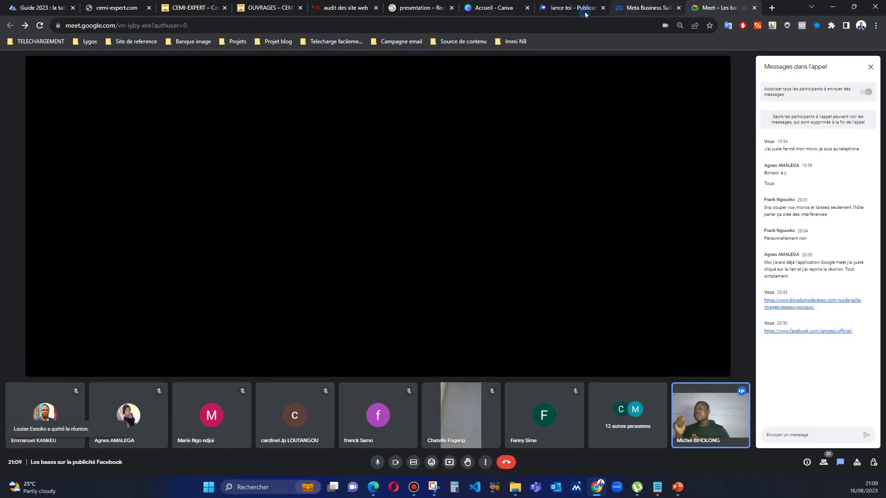
Step: Share the "lance toi - Publication Facebook" Canva page with its audio in the Google Meet call
left_click(572, 8)
left_click(715, 8)
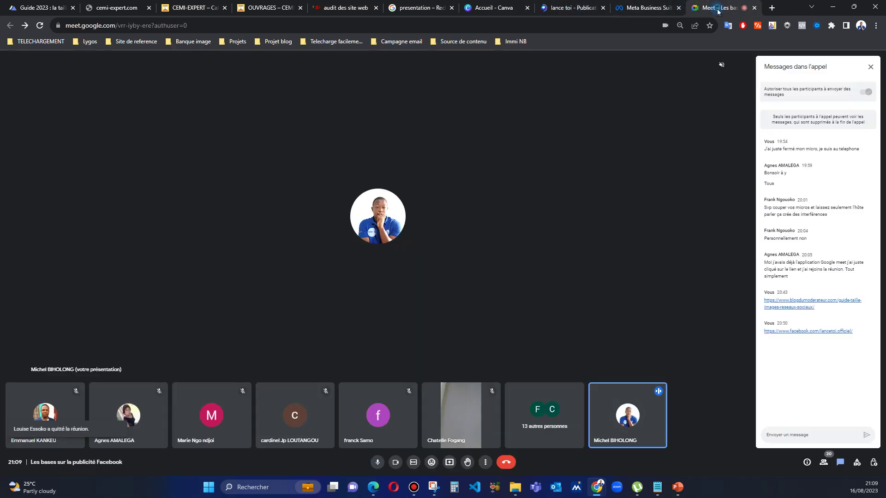
left_click(450, 463)
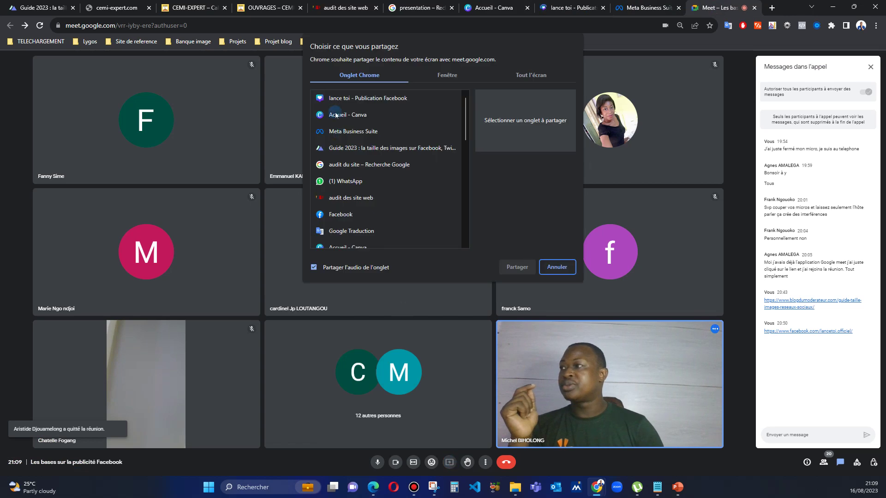
left_click(358, 102)
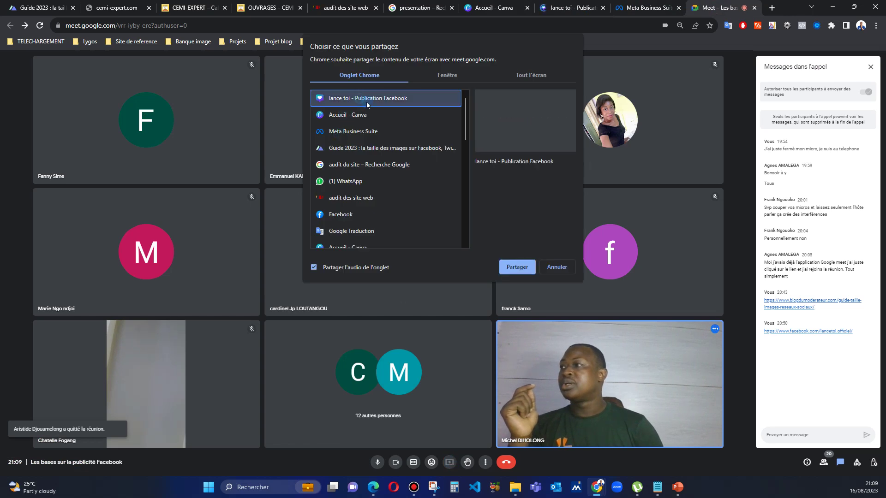
left_click(520, 262)
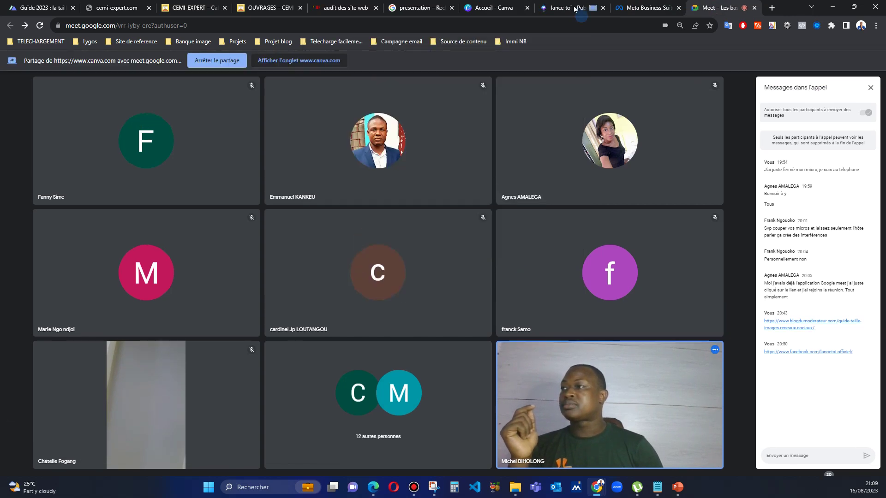
left_click(568, 8)
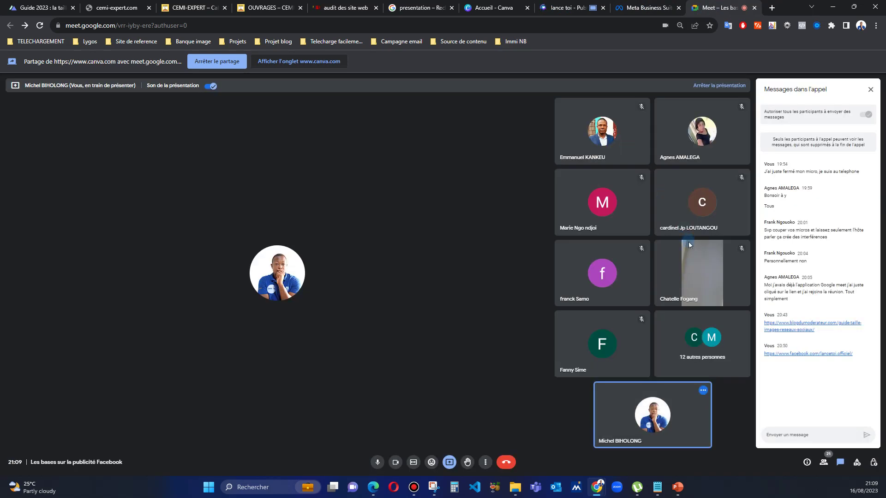
mouse_move(718, 240)
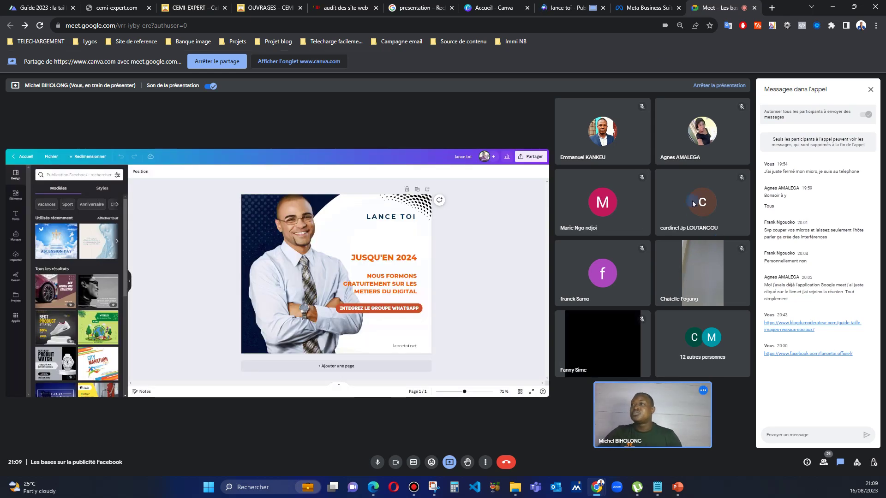
Step: Zoom the shared Canva design to 88% and check how it displays in the Google Meet presentation
left_click(572, 7)
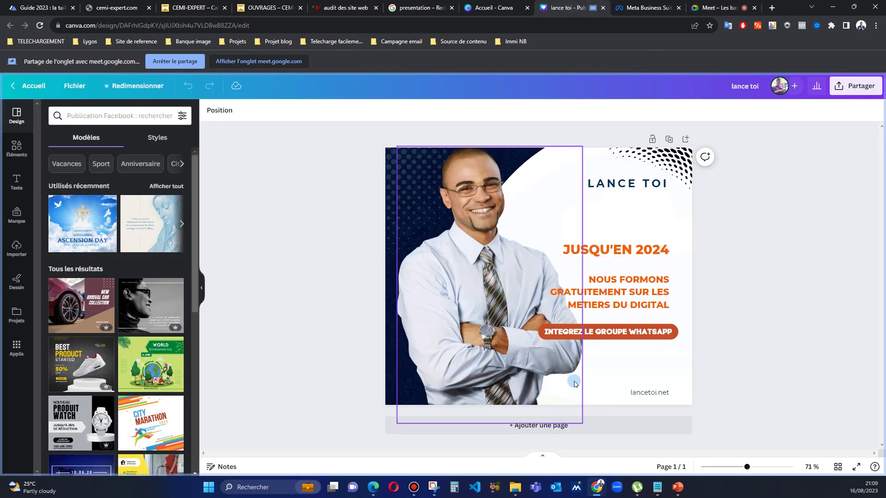
left_click_drag(747, 467, 755, 468)
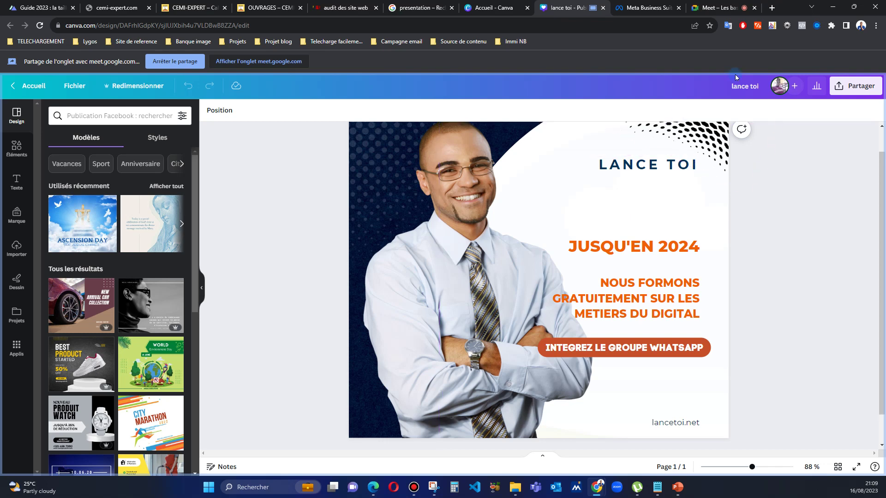
left_click(723, 8)
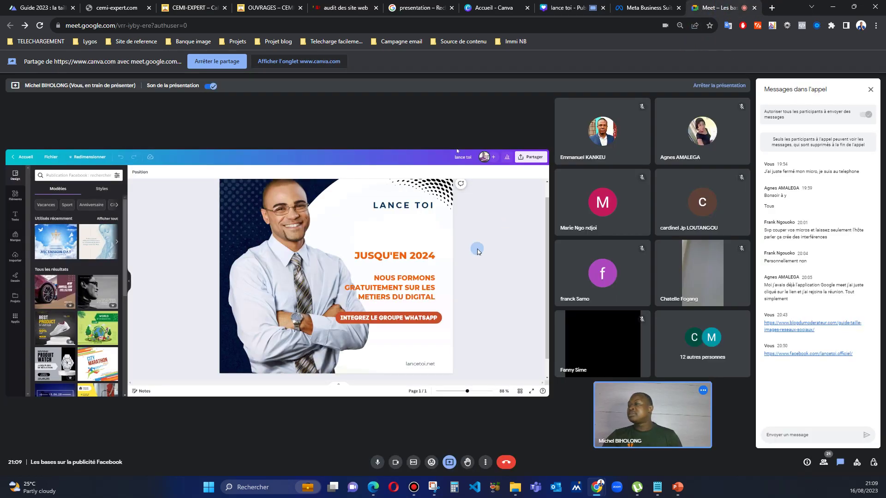
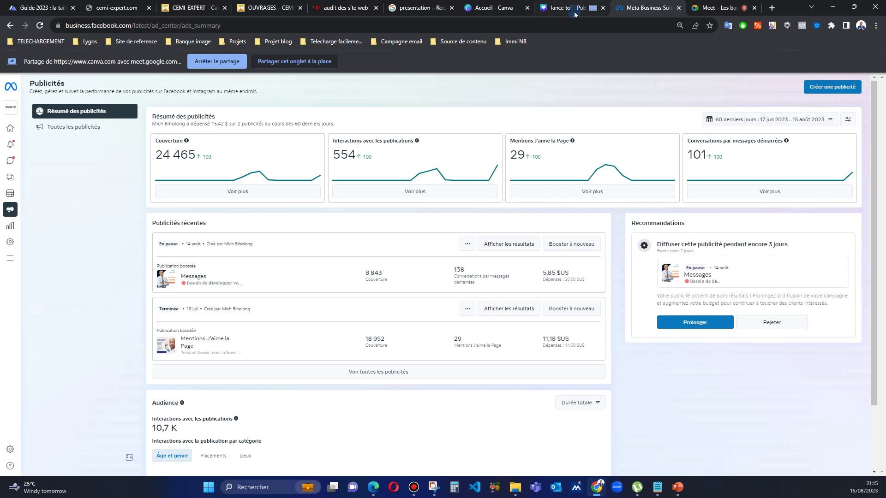
Step: Stop sharing the Canva design and return to the Google Meet call
left_click(571, 9)
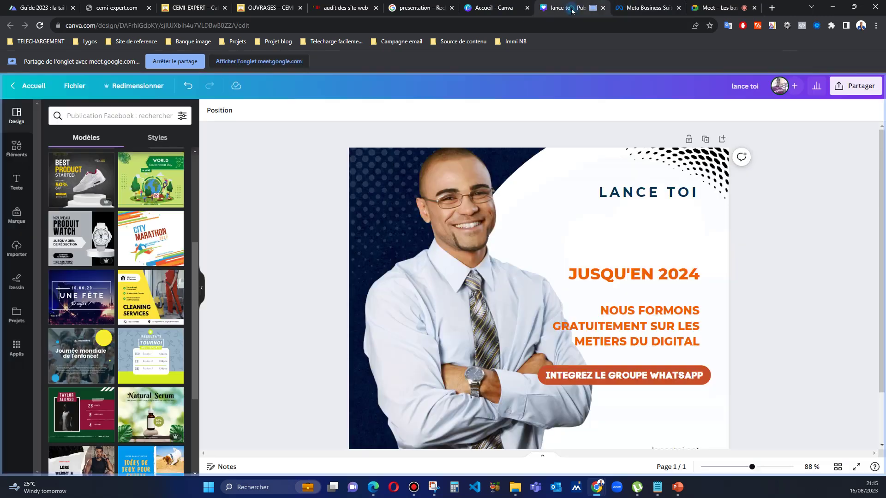
left_click(176, 62)
left_click(633, 9)
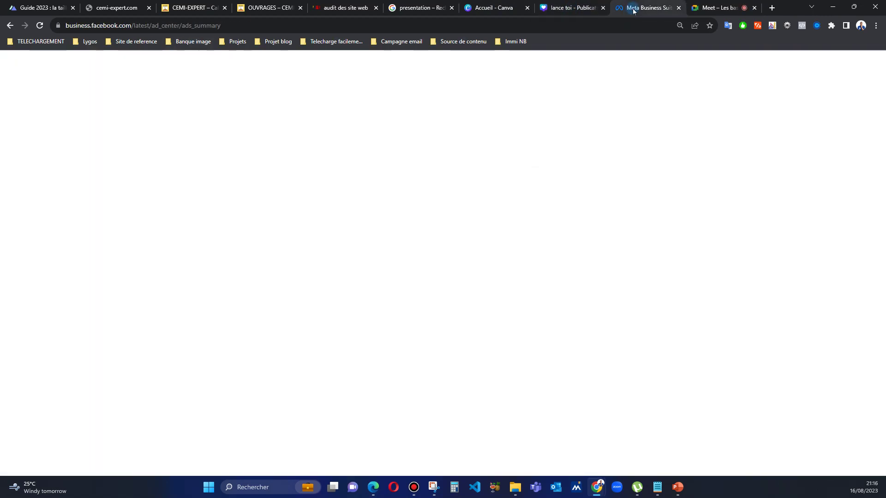
left_click(711, 8)
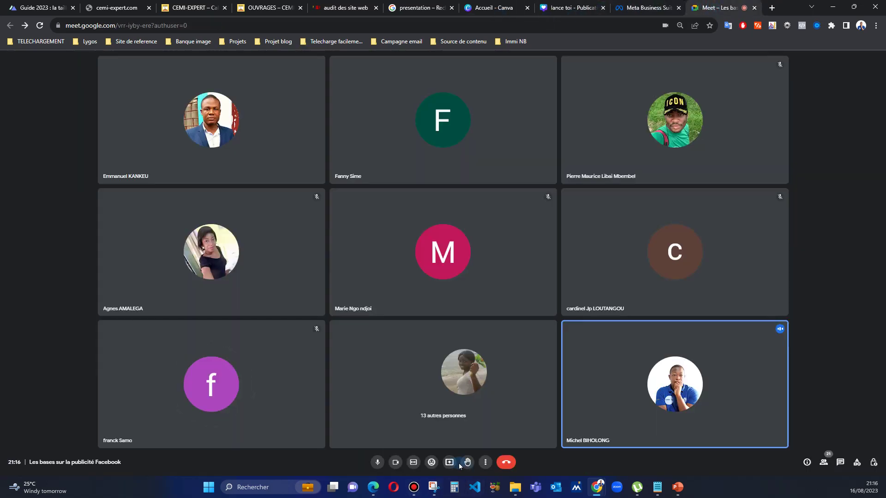
Step: Share the Meta Business Suite page with its audio in the Google Meet call
left_click(448, 463)
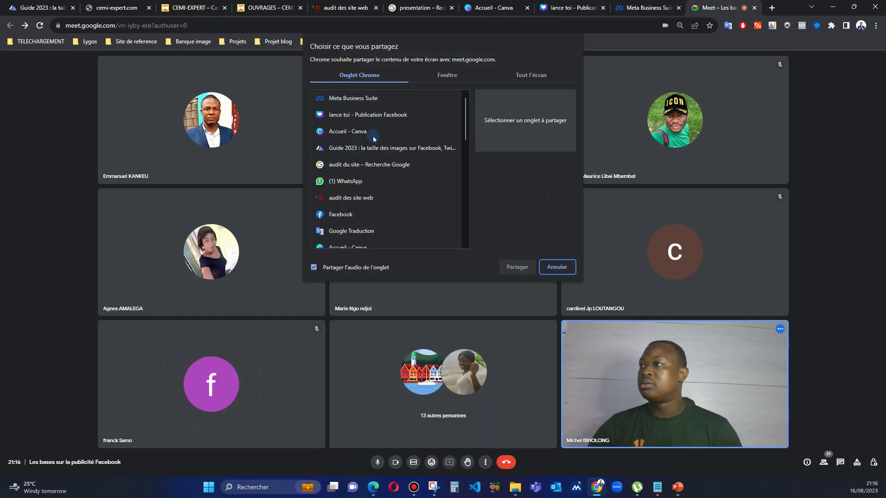
left_click(359, 99)
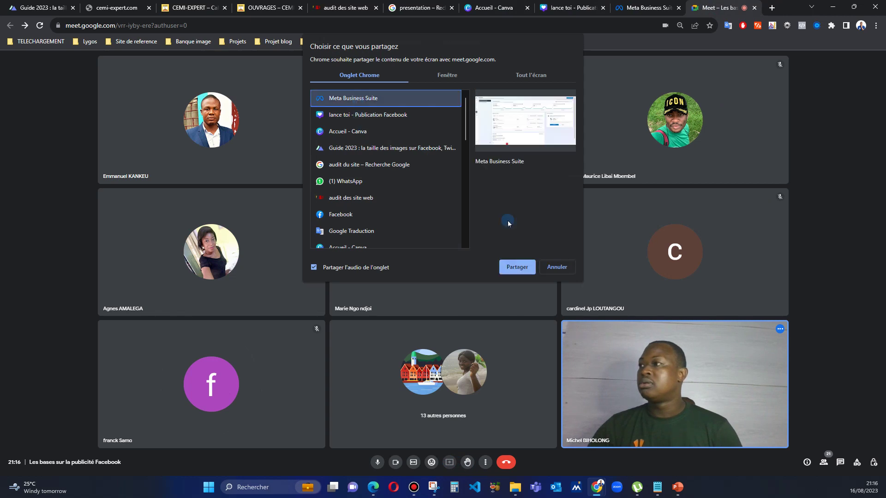
left_click(517, 268)
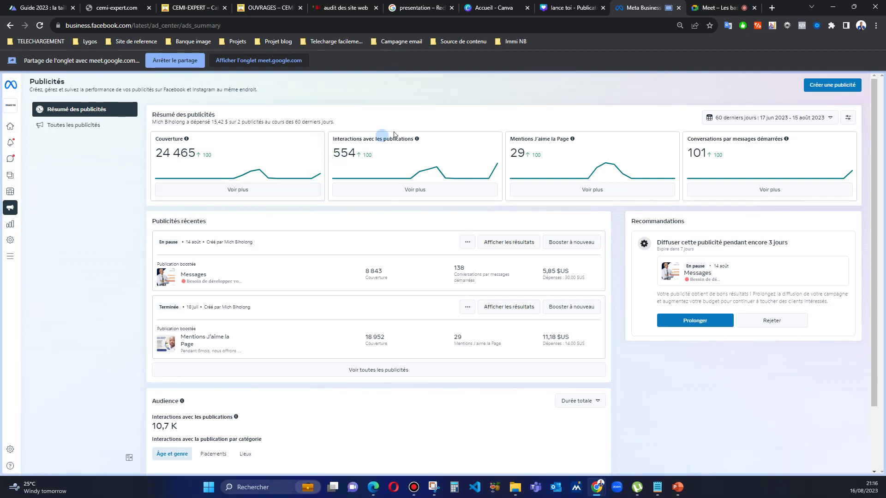
mouse_move(384, 179)
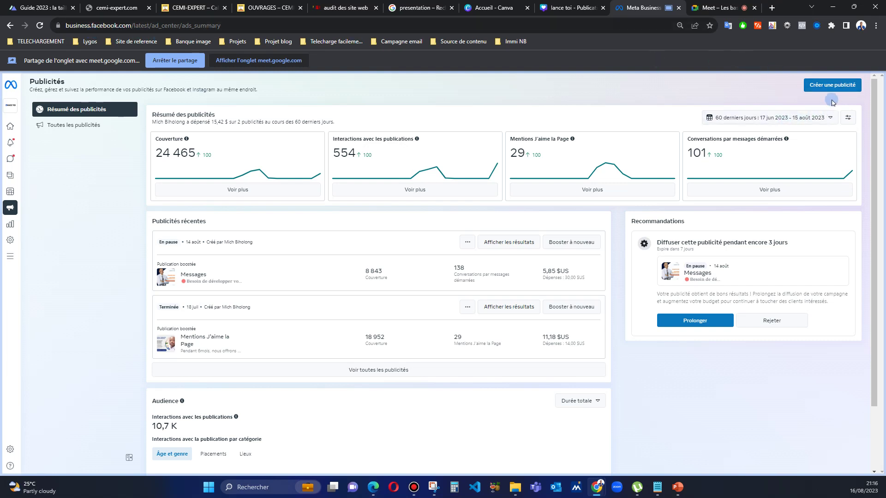
Step: Show the list of available business accounts and Facebook pages in Meta Business Suite, check it in Google Meet, and close the list
left_click(719, 8)
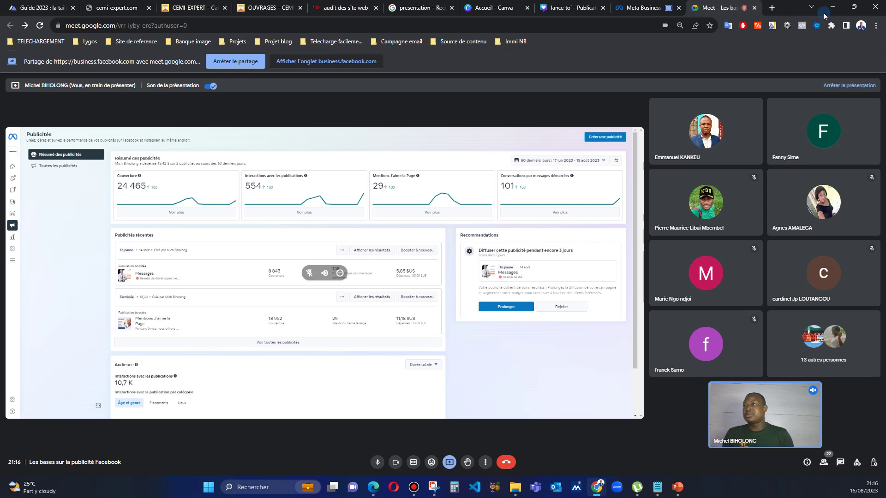
left_click(640, 7)
mouse_move(20, 124)
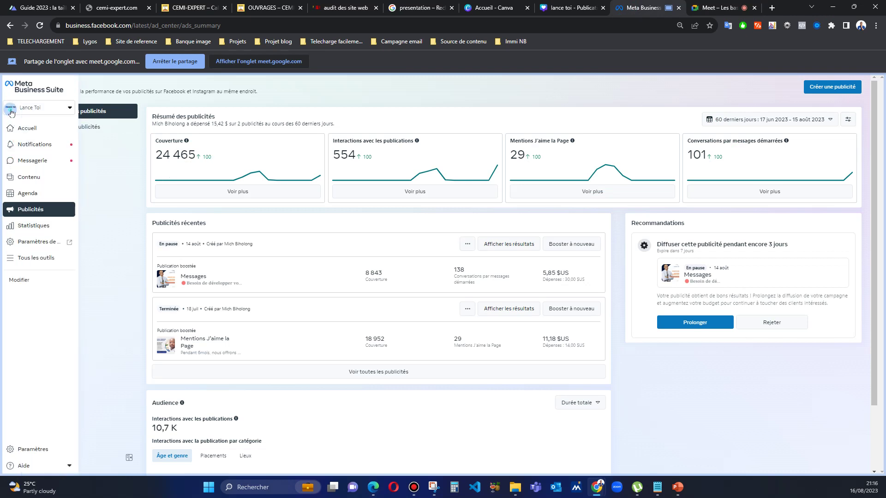
left_click(63, 109)
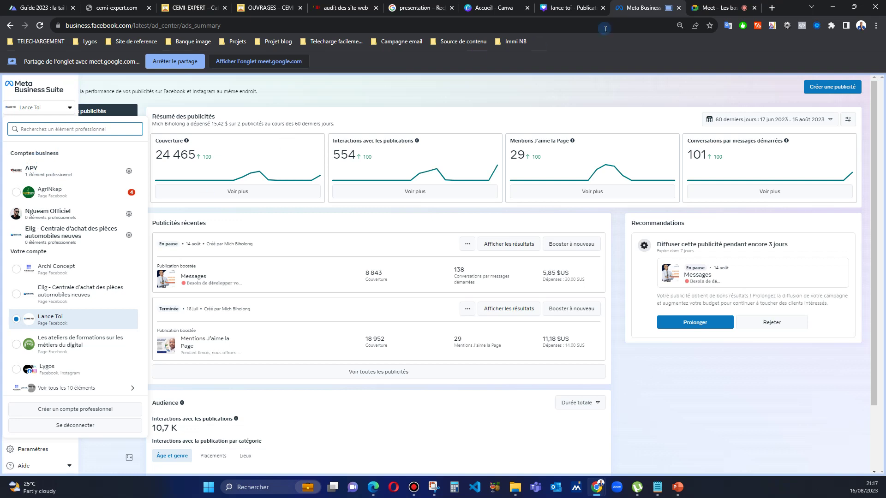
left_click(704, 8)
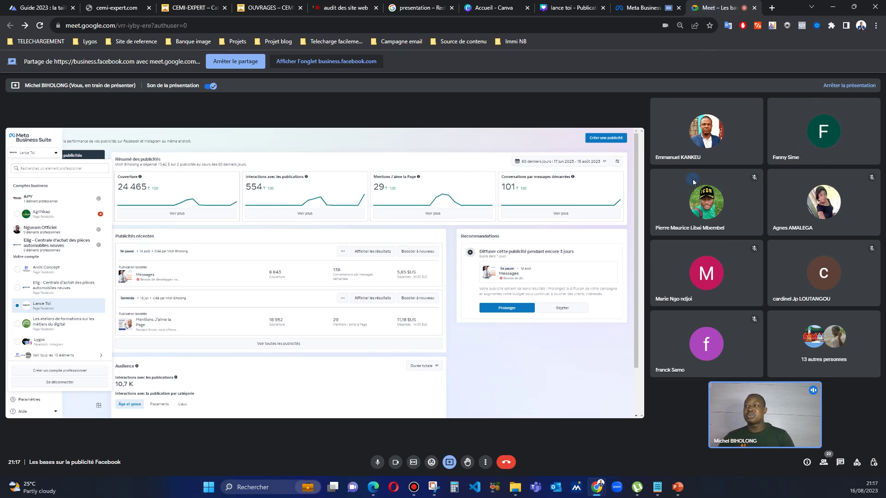
left_click(643, 8)
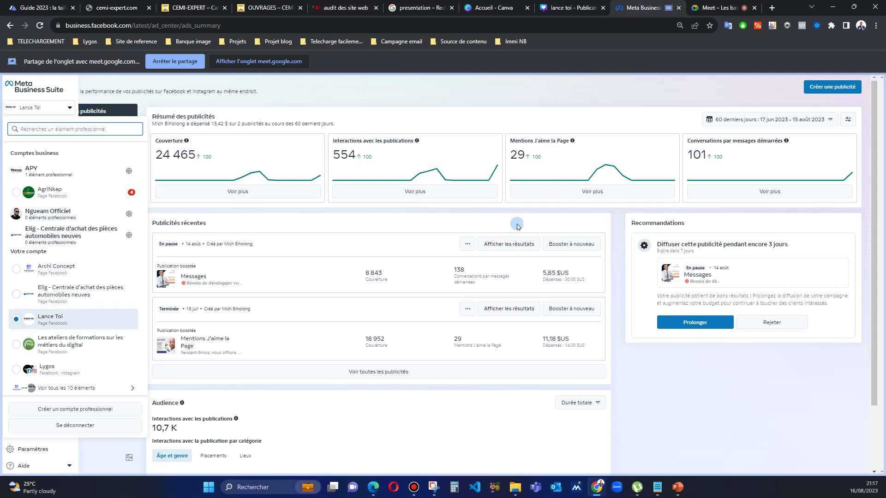
left_click(290, 99)
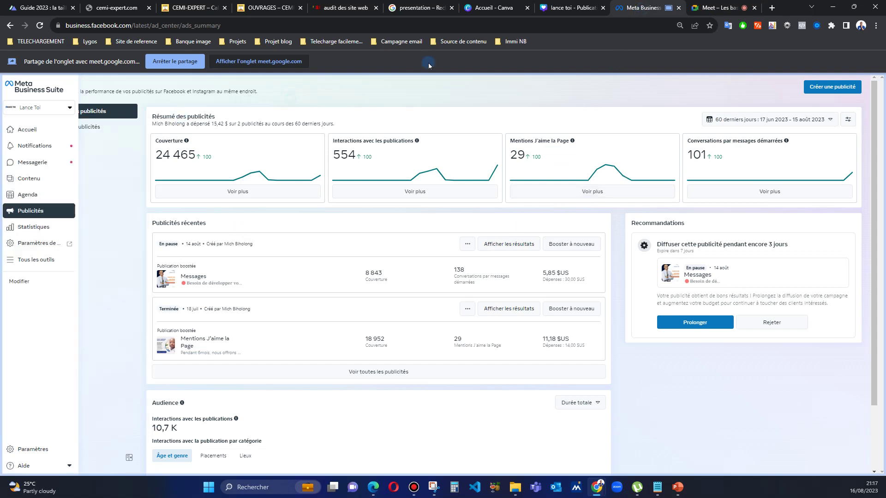
Step: Look briefly at the Canva design, switch to Google Meet and open the in-call messages
left_click(566, 9)
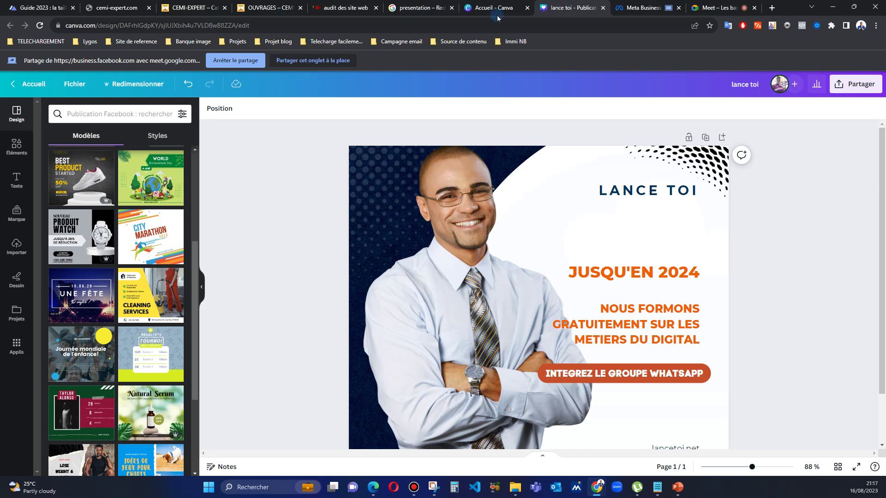
left_click(646, 8)
left_click(708, 8)
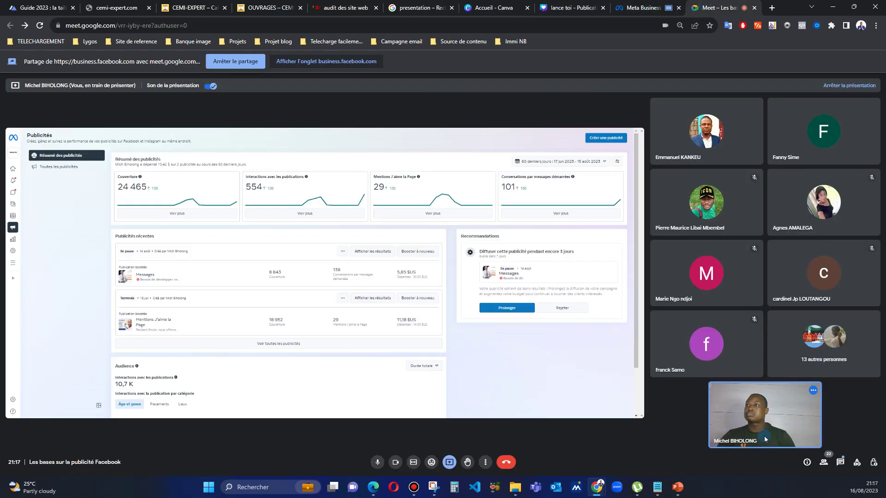
left_click(841, 463)
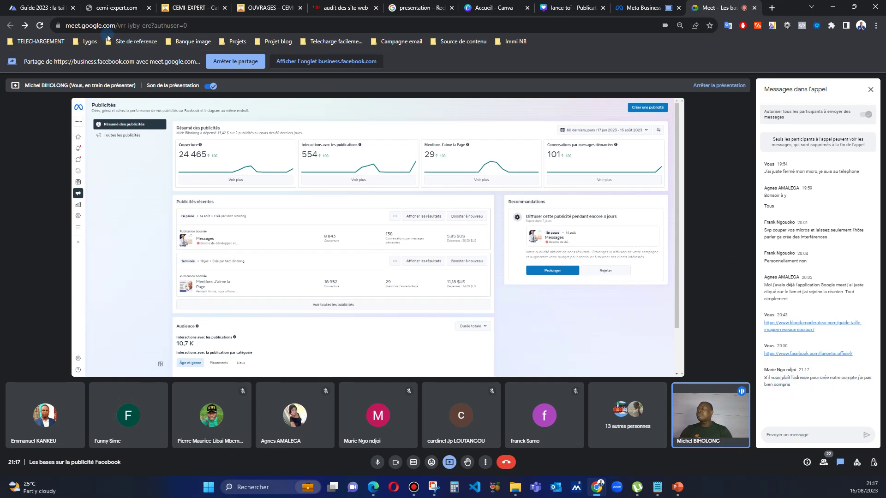
left_click(643, 8)
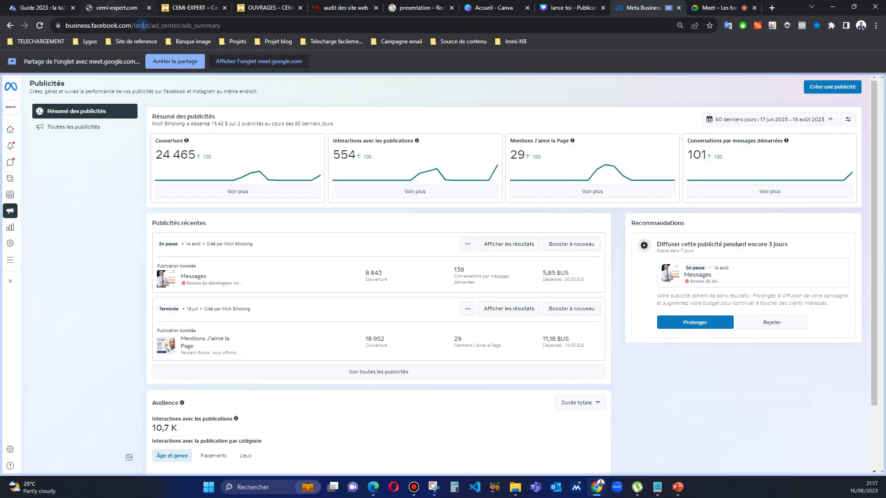
left_click_drag(137, 25, 57, 26)
key("ctrl+c")
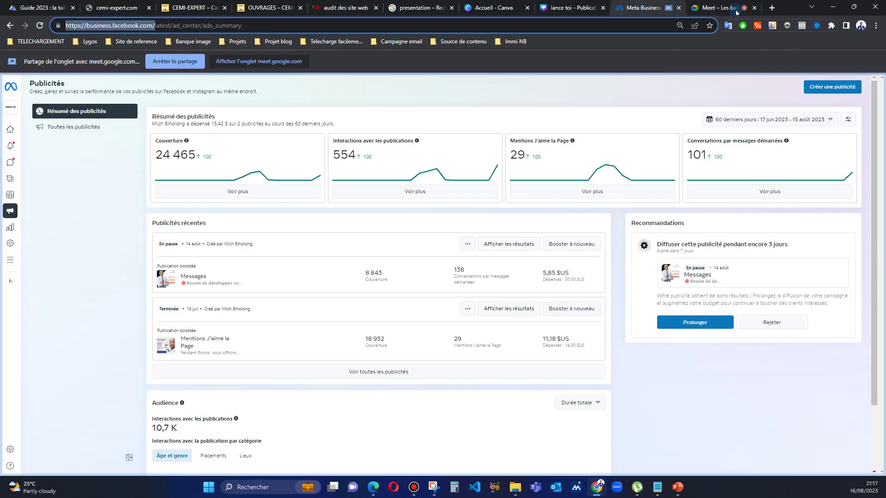
left_click(719, 14)
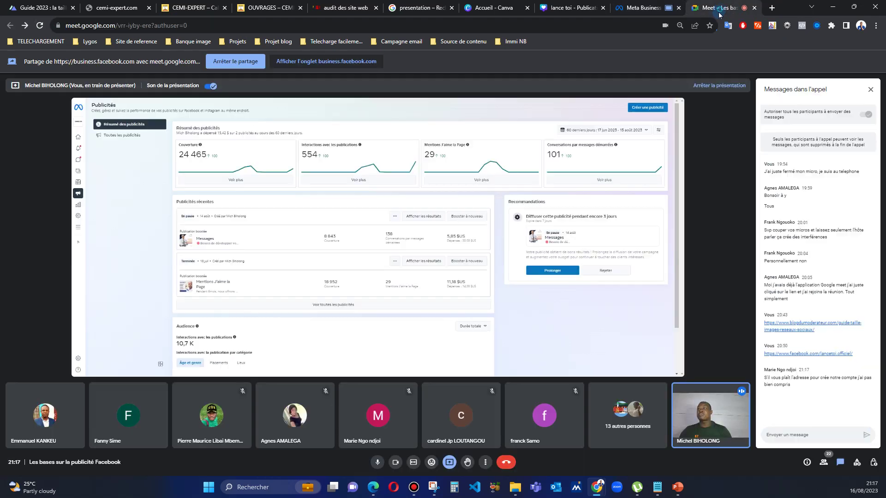
left_click(810, 433)
key("ctrl+v")
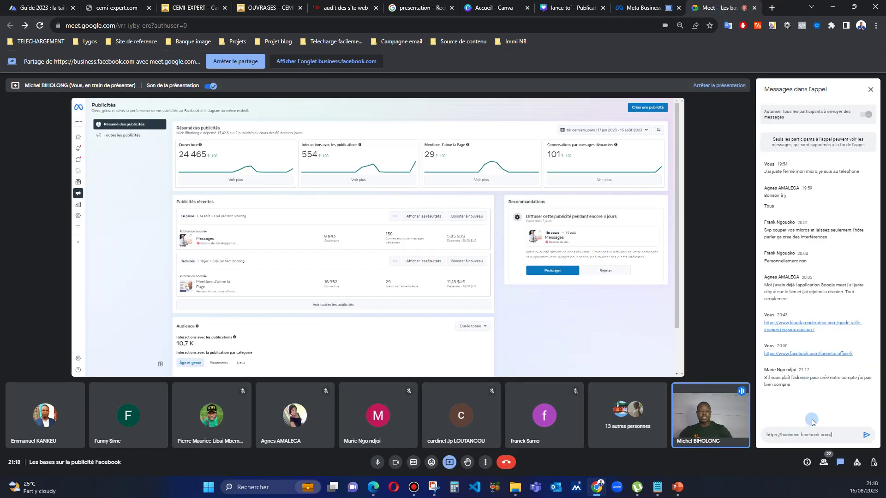
key("Return")
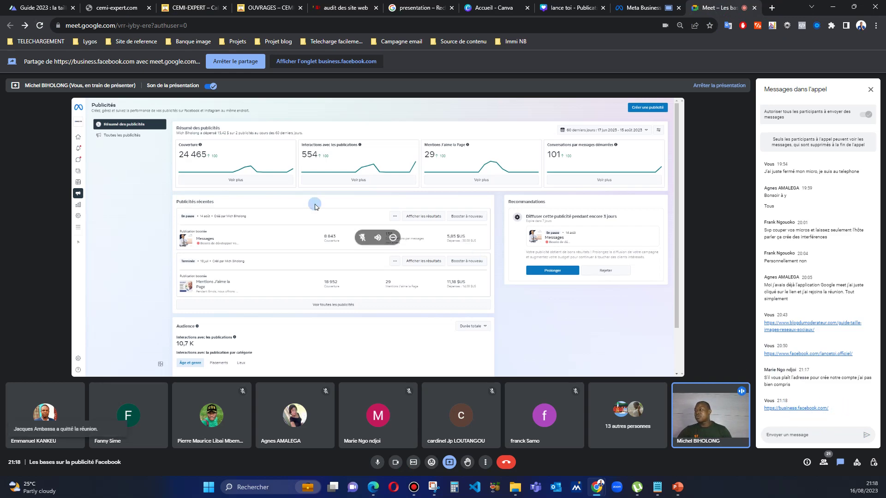
Step: Return to Meta Business Suite, view the recent ads and audience charts, and open the list of all ads
left_click(641, 8)
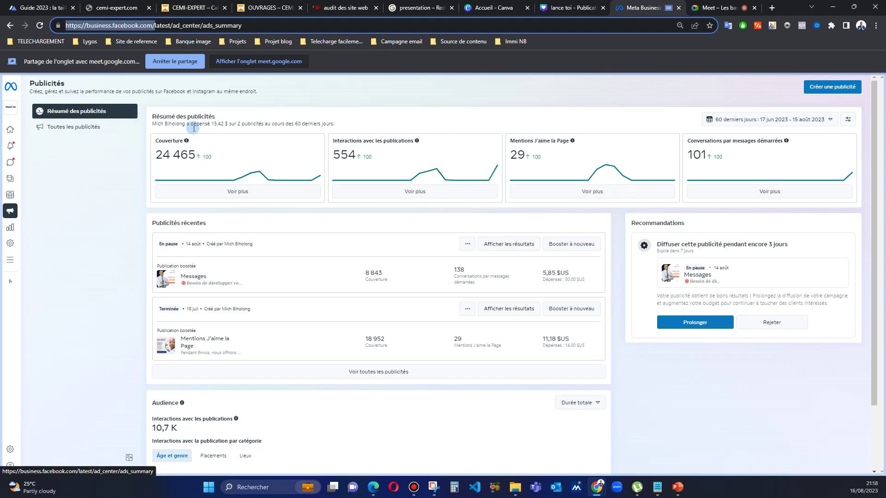
scroll(794, 356, "down", 2)
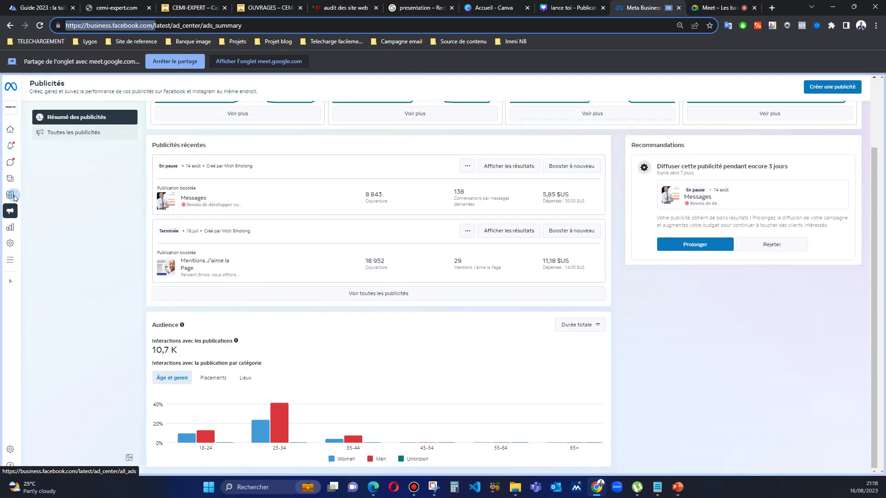
mouse_move(11, 212)
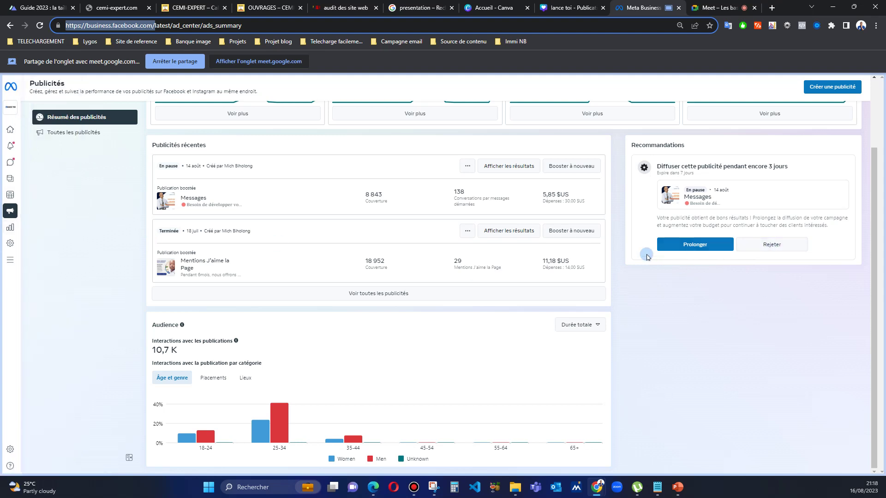
left_click(94, 132)
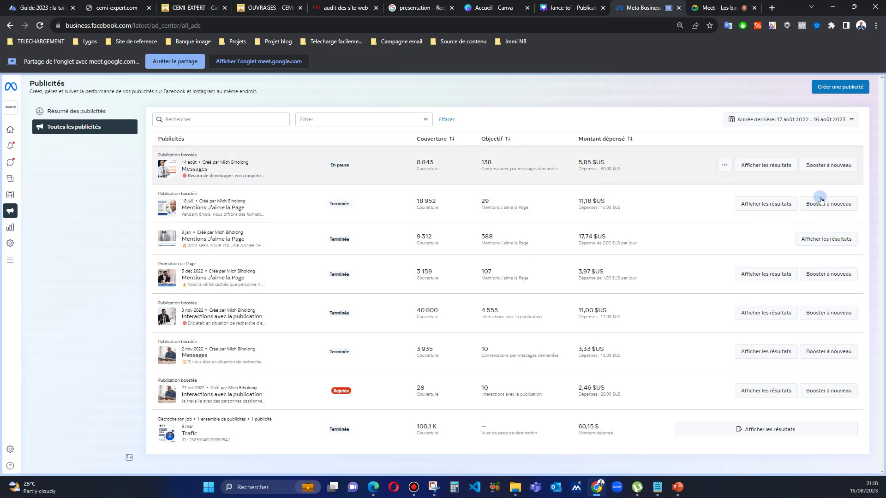
Step: Start creating a new ad, show the automated ads option with its ad account choices, and choose to boost existing content instead
left_click(846, 92)
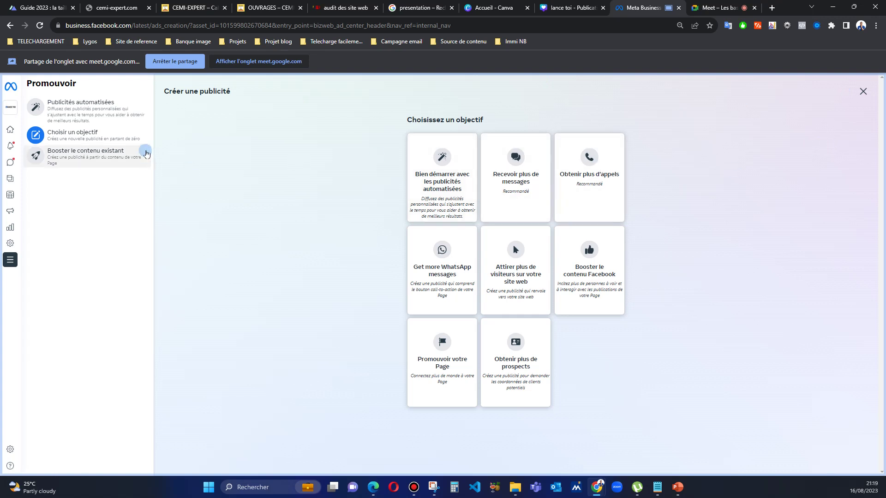
left_click(84, 114)
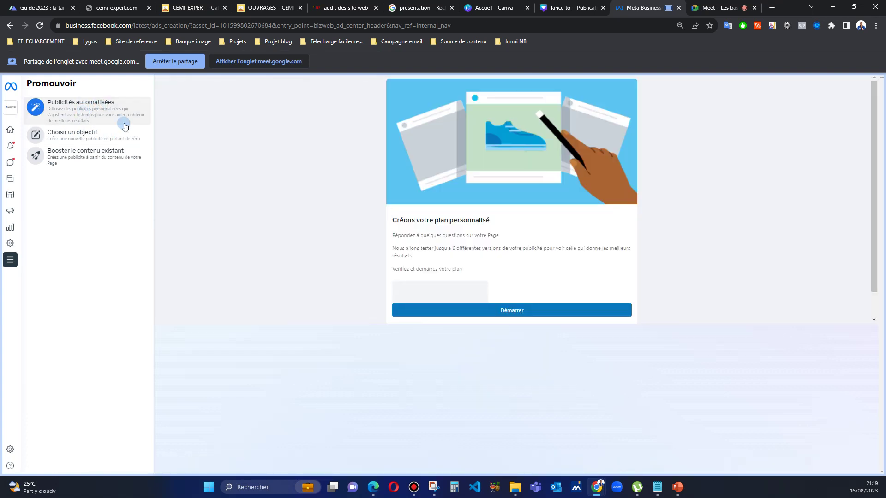
left_click(530, 311)
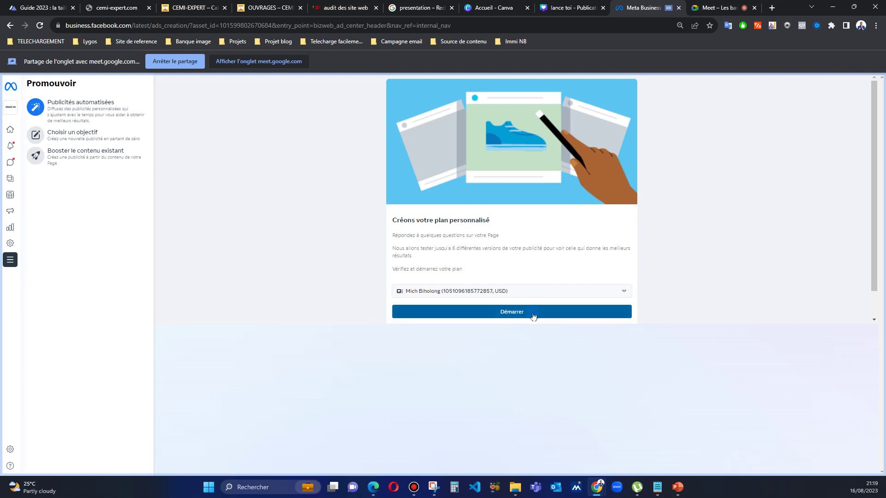
left_click(596, 293)
left_click(596, 293)
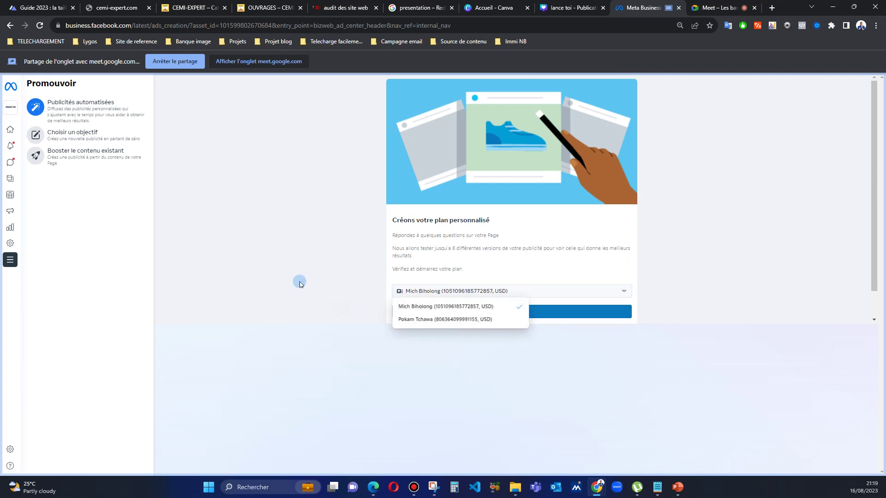
left_click(623, 291)
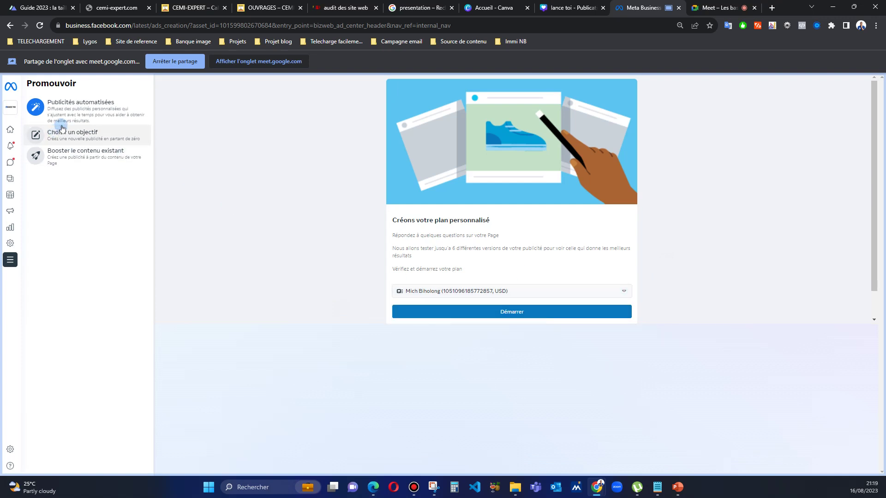
left_click(83, 157)
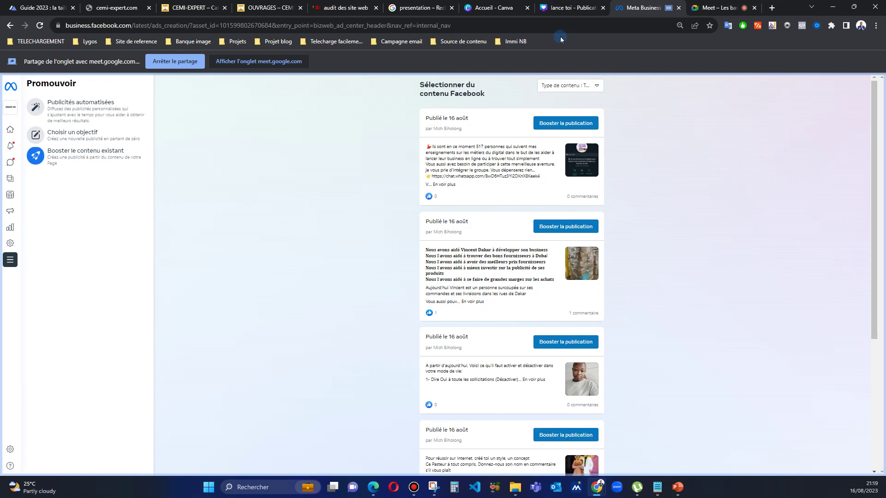
Step: Close the lance toi Canva design and browse the published Facebook posts available for boosting in Meta Business Suite
left_click(561, 8)
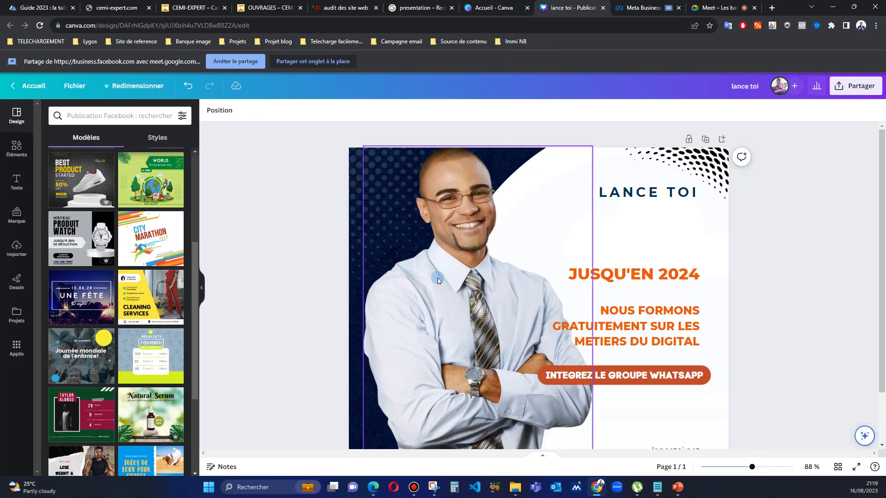
left_click(603, 10)
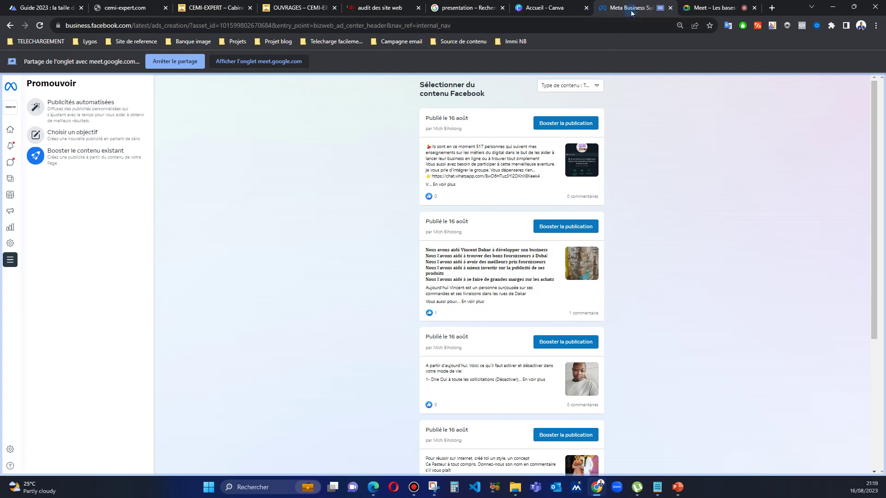
scroll(575, 235, "down", 2)
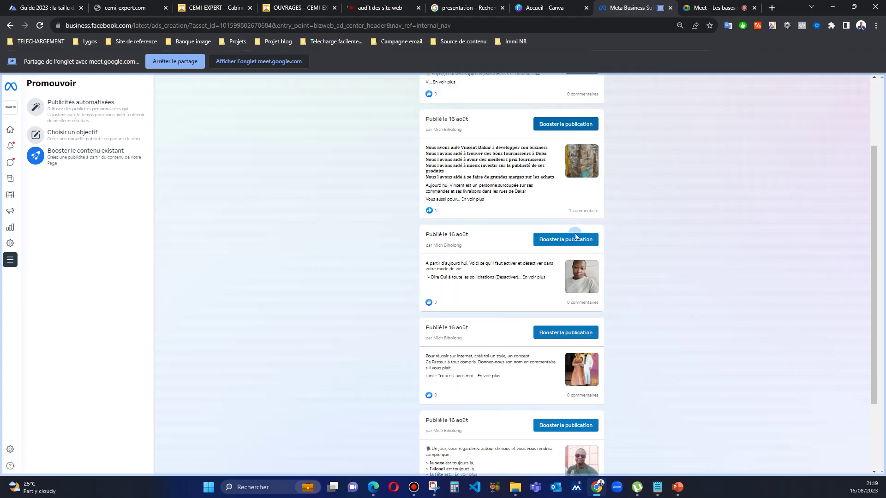
scroll(574, 236, "down", 2)
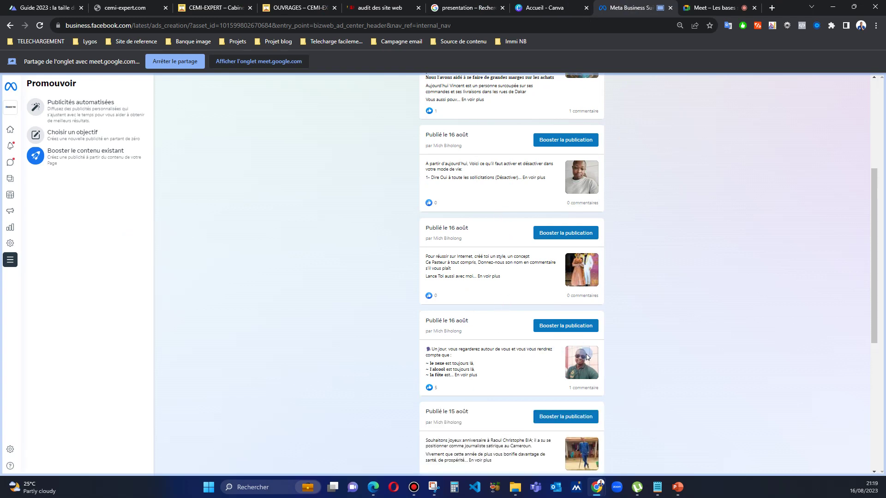
scroll(587, 356, "down", 4)
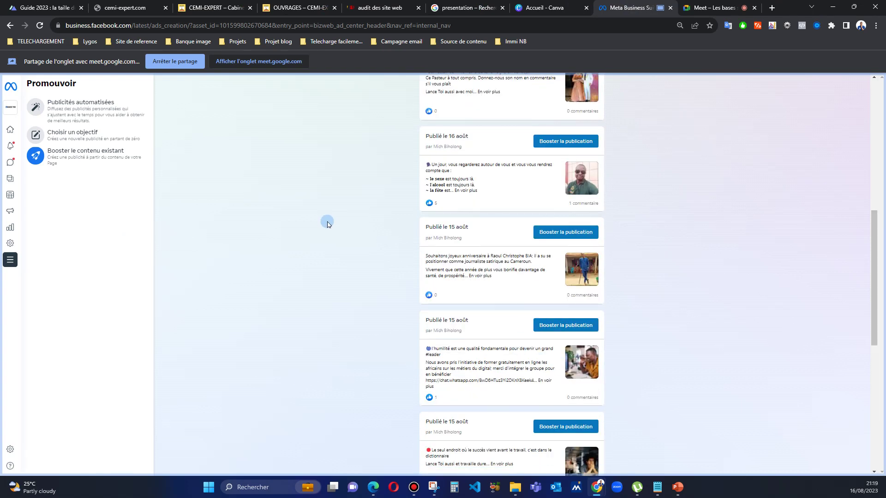
scroll(574, 240, "up", 8)
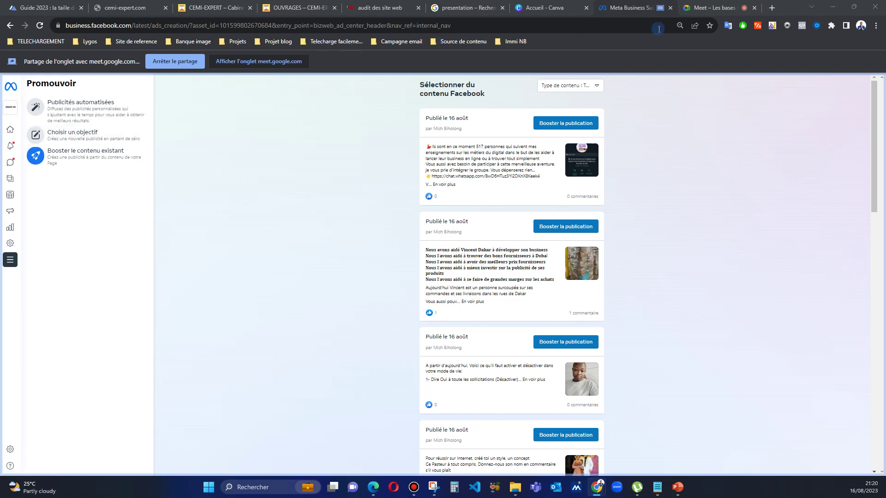
Step: Switch to Google Meet, admit the waiting participant to the call, and return to the post list in Meta Business Suite
left_click(724, 9)
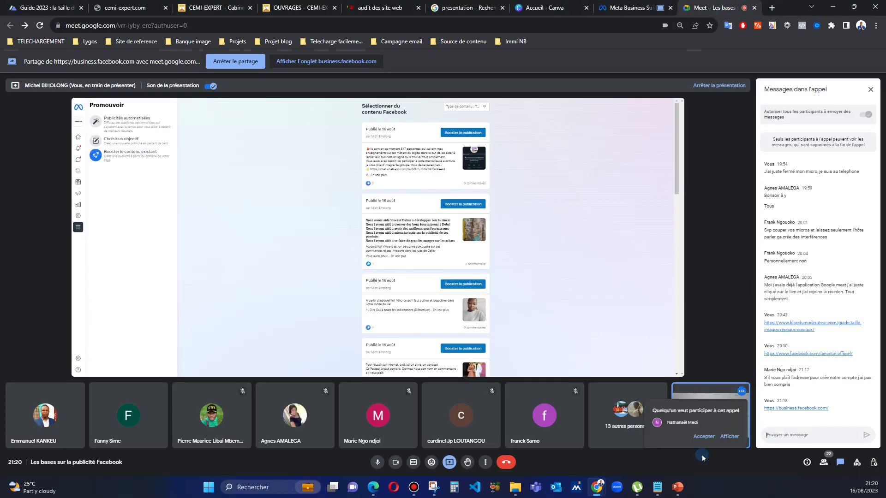
left_click(714, 440)
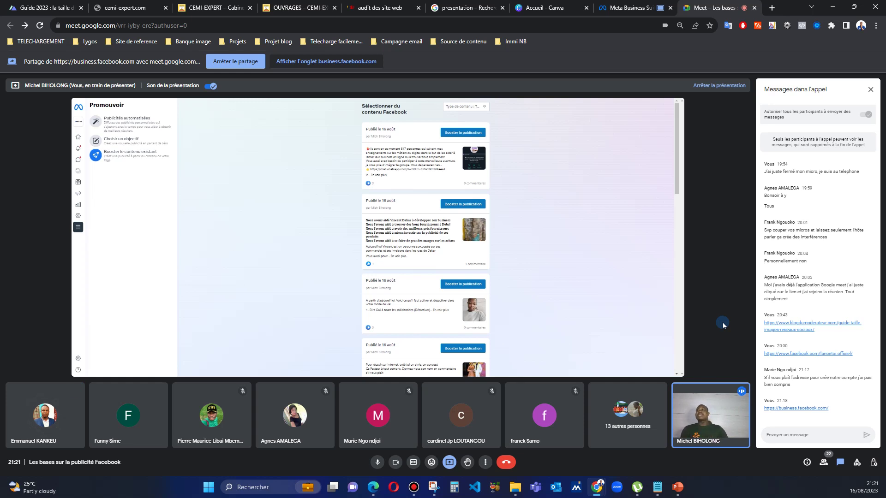
left_click(635, 8)
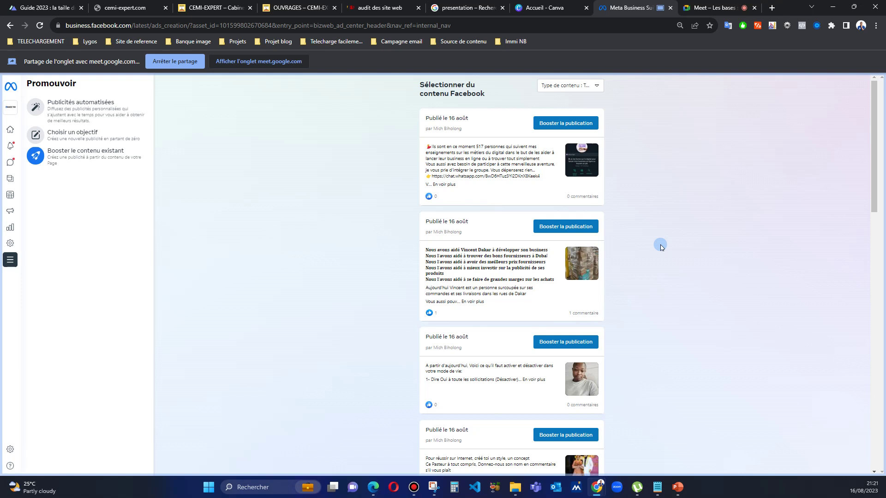
left_click(704, 6)
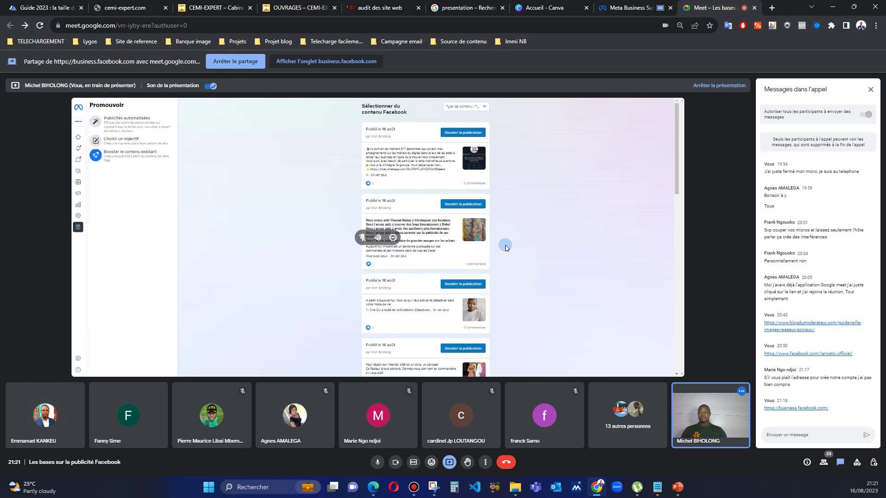
left_click(630, 8)
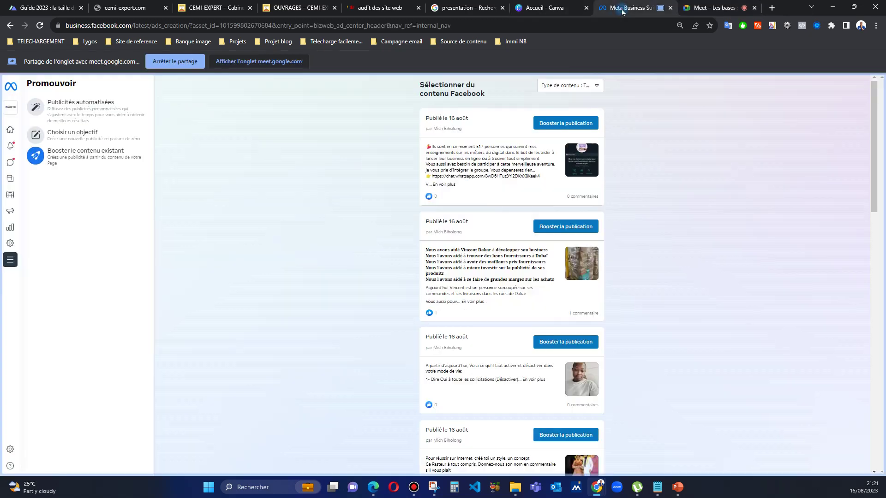
Step: Look through the published posts and start boosting the newest 16 August post about the 517 people following the digital training
scroll(519, 254, "down", 8)
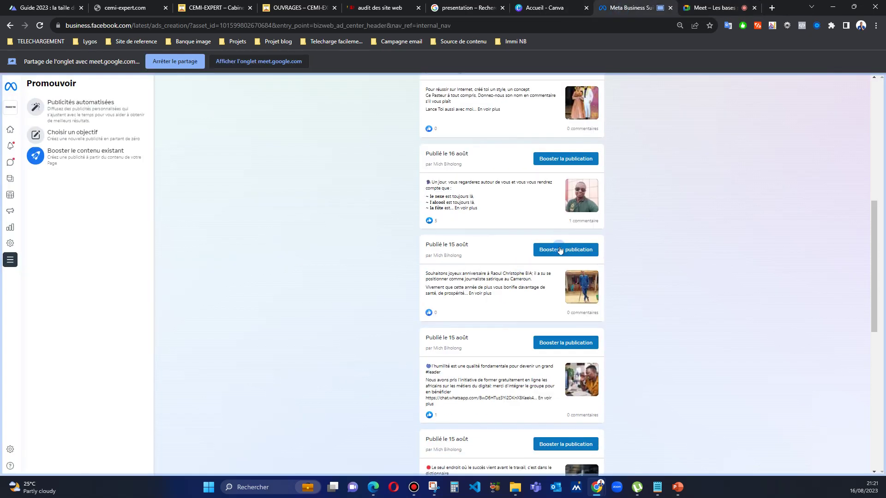
scroll(612, 320, "down", 8)
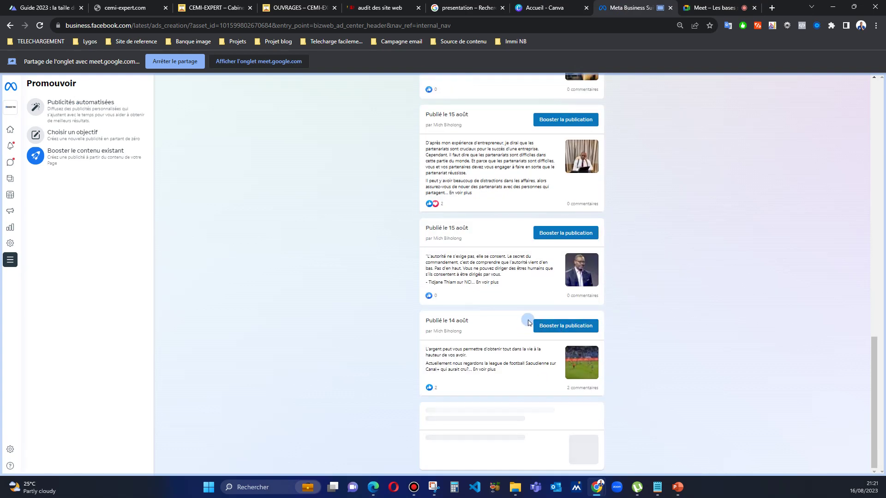
scroll(523, 320, "up", 8)
scroll(537, 255, "up", 8)
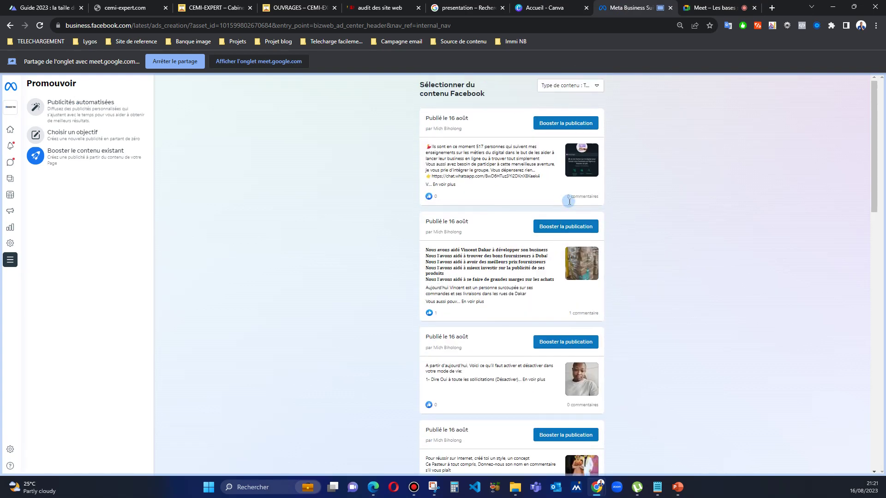
left_click(571, 125)
left_click(635, 153)
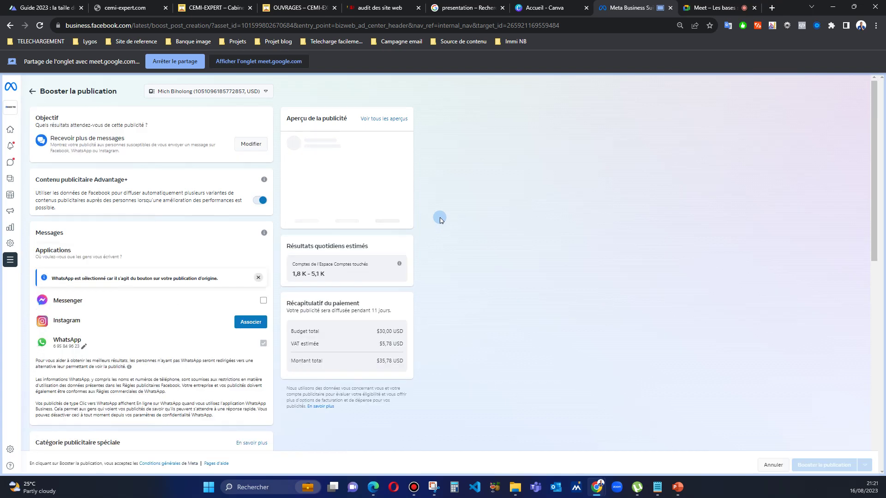
Step: Show the boost settings and the available objectives, then save "Obtenir plus d'interactions" as the ad objective
scroll(192, 303, "down", 7)
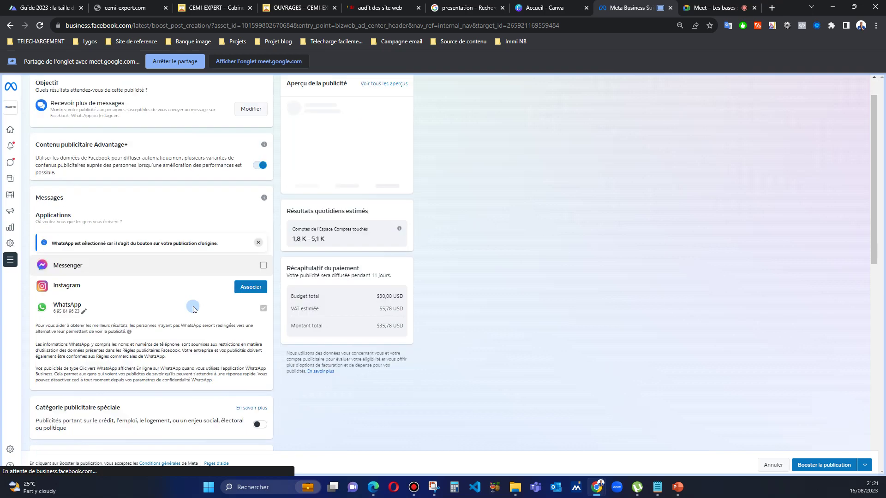
scroll(196, 340, "down", 4)
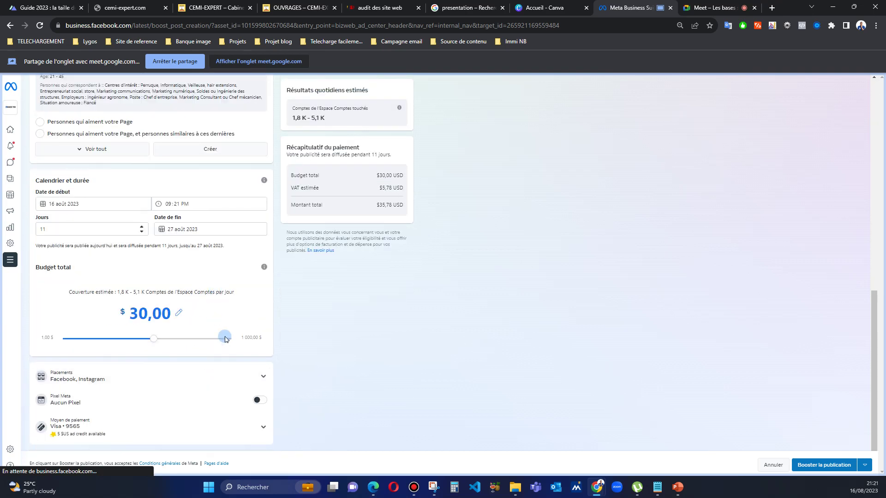
scroll(239, 297, "up", 11)
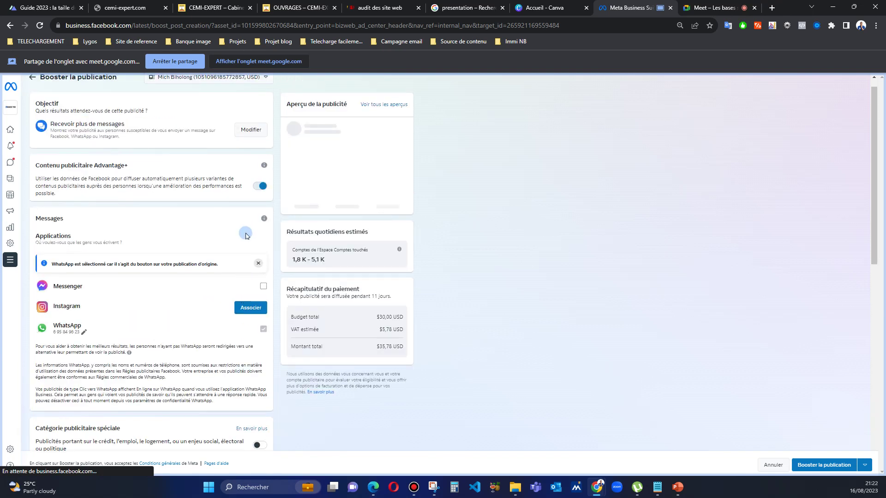
left_click(255, 134)
left_click(247, 131)
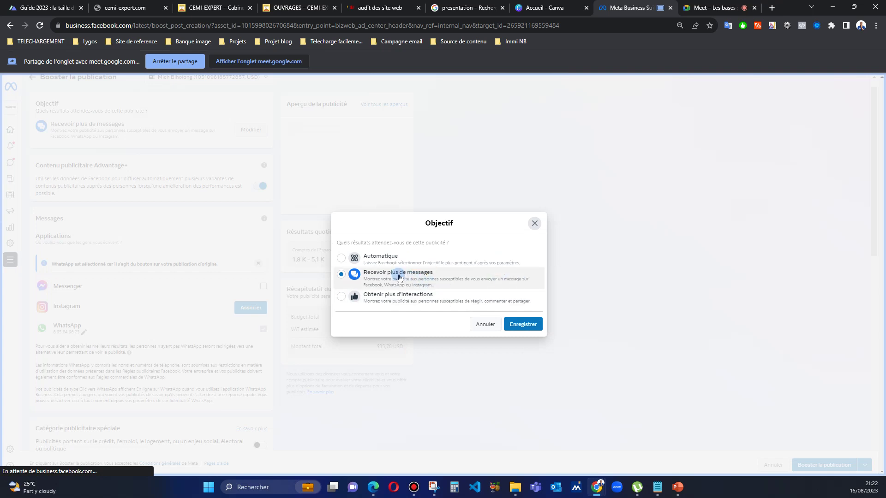
left_click(359, 261)
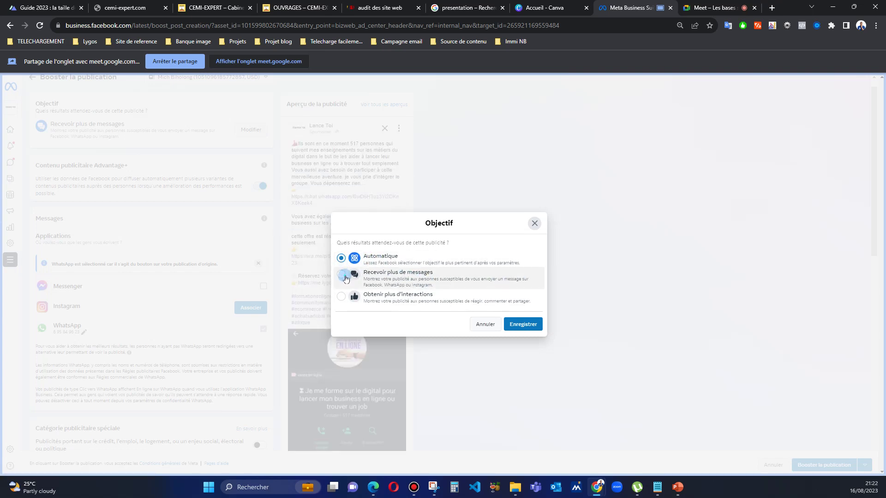
left_click(342, 297)
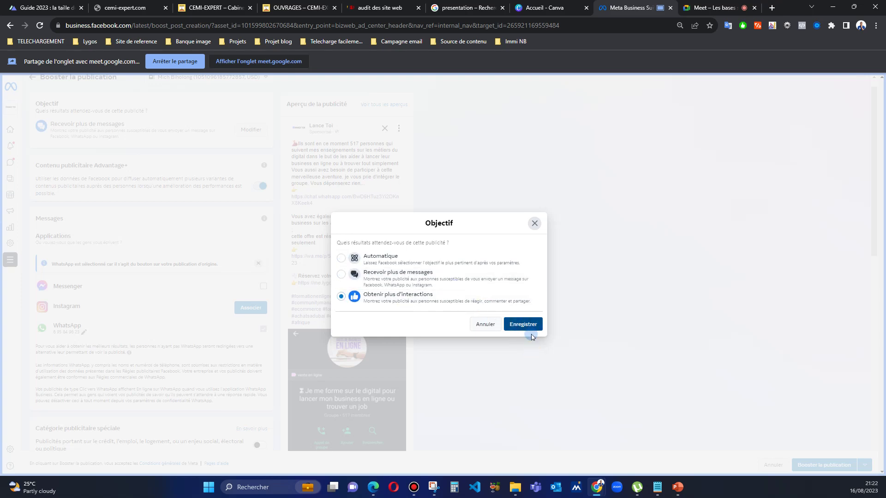
left_click(515, 322)
Step: Examine the boost's audience, schedule, budget, WhatsApp button and ad preview, checking the presentation briefly in Google Meet
scroll(406, 321, "down", 6)
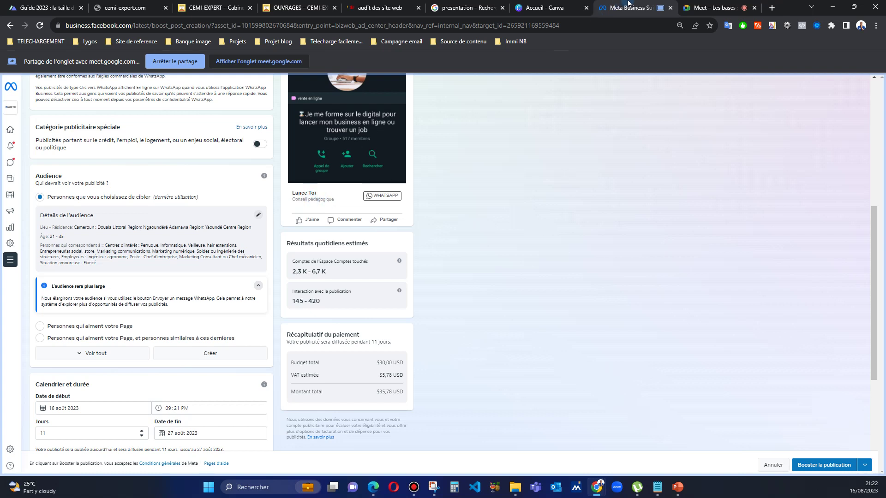
left_click(714, 9)
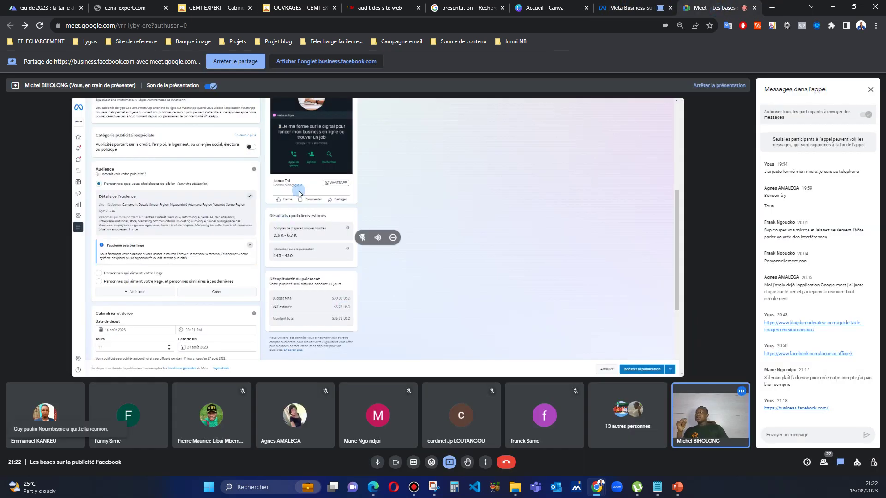
left_click(627, 14)
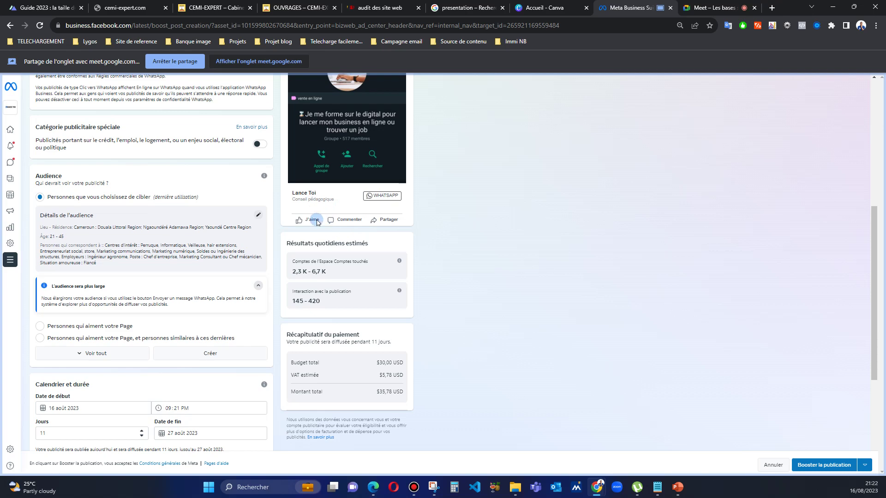
scroll(228, 258, "down", 4)
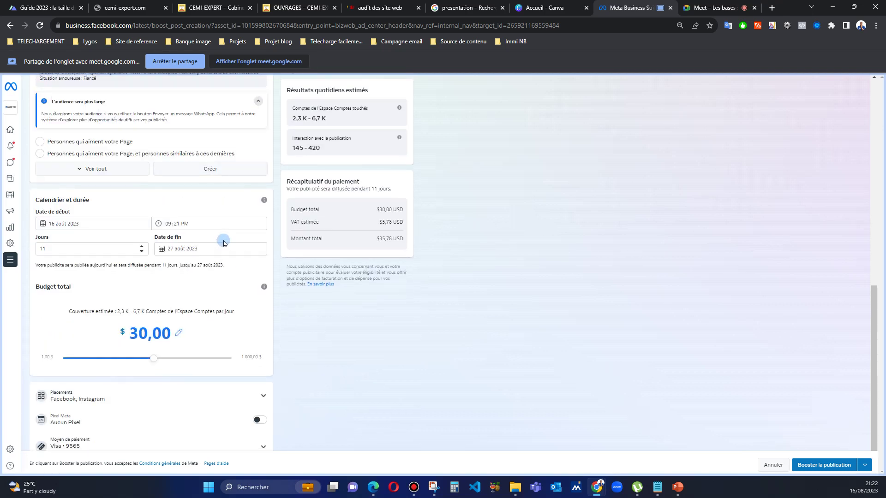
scroll(254, 247, "down", 1)
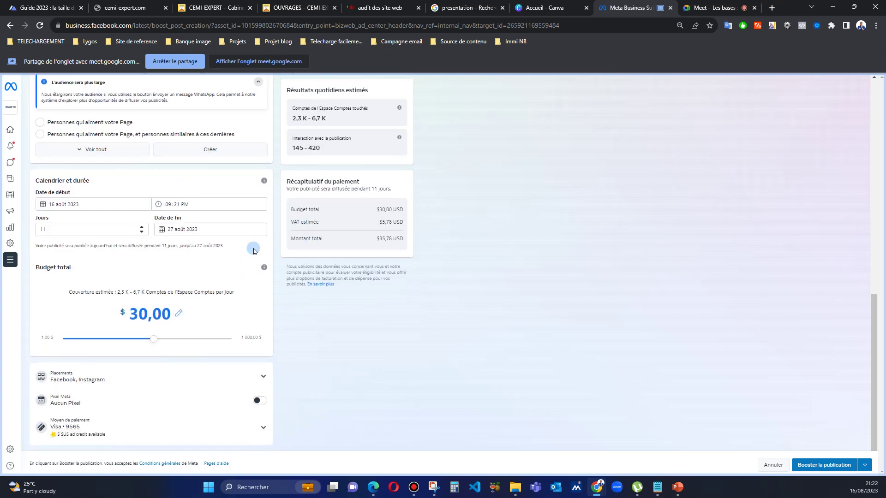
scroll(286, 226, "up", 9)
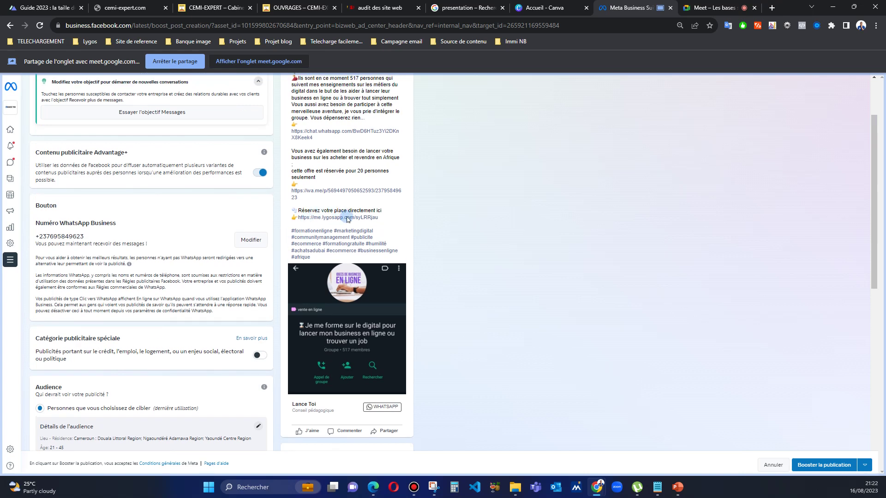
scroll(349, 233, "up", 2)
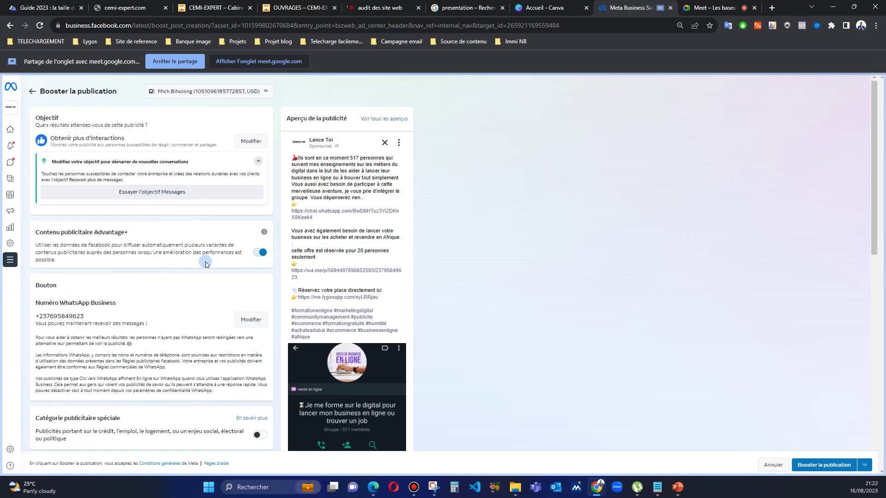
scroll(205, 259, "down", 2)
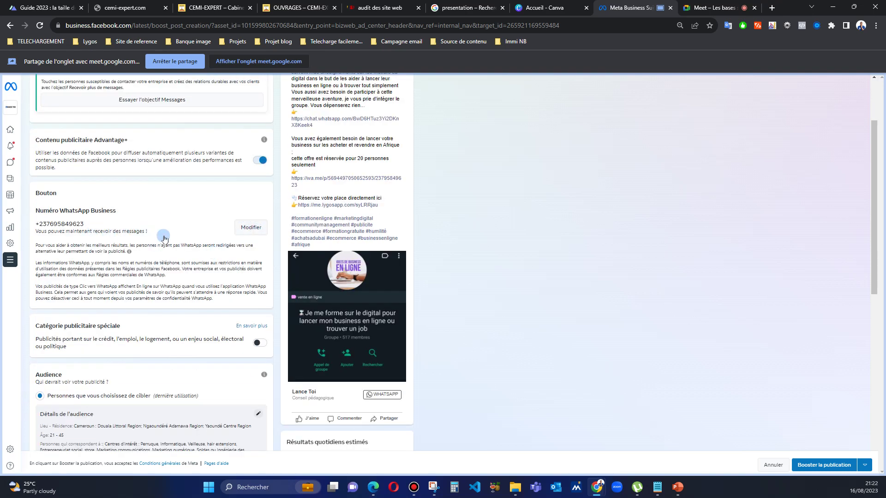
Step: Examine the boost's special ad category, audience, start-date calendar and budget, and expand the placements to show the Facebook and Instagram options
scroll(168, 241, "down", 2)
scroll(172, 241, "down", 2)
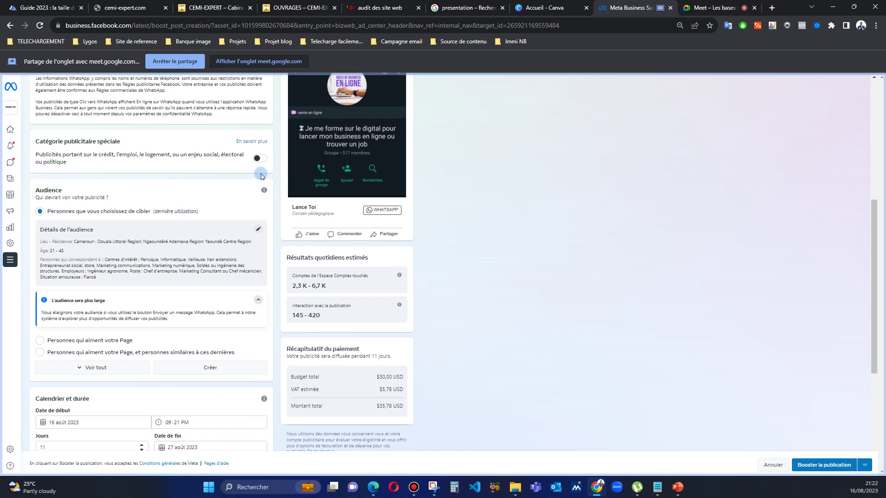
scroll(180, 302, "down", 2)
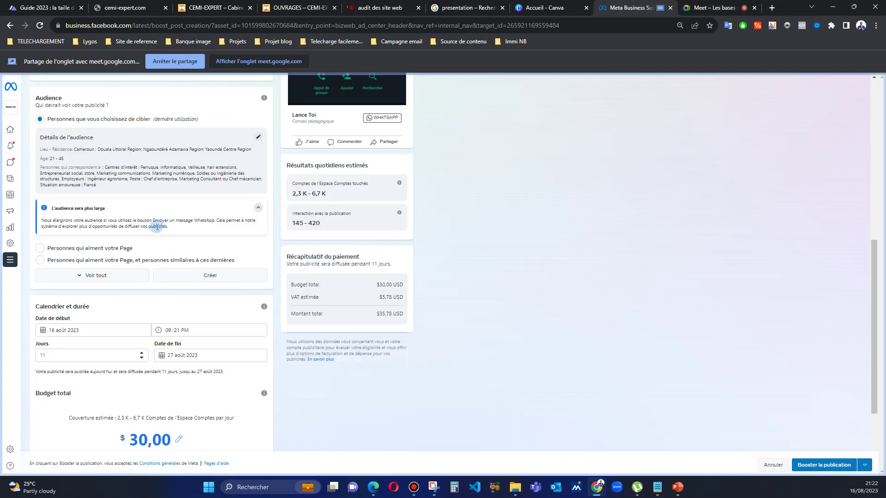
scroll(200, 215, "up", 1)
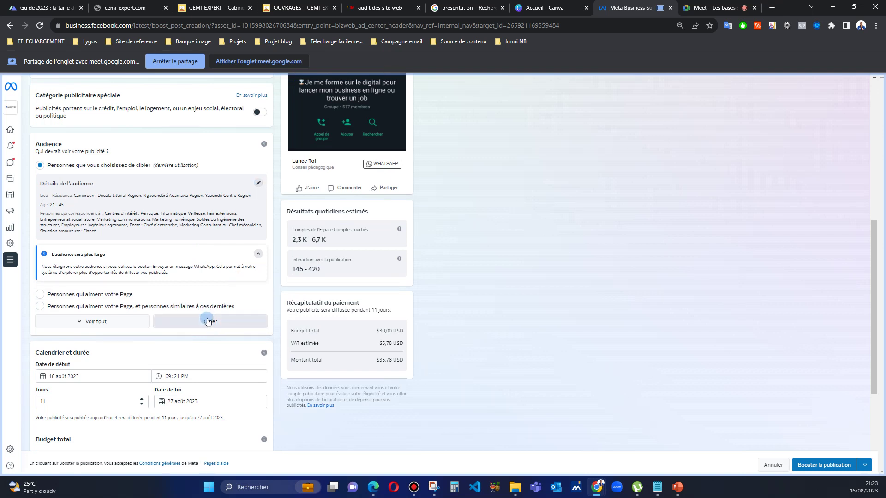
scroll(209, 322, "down", 4)
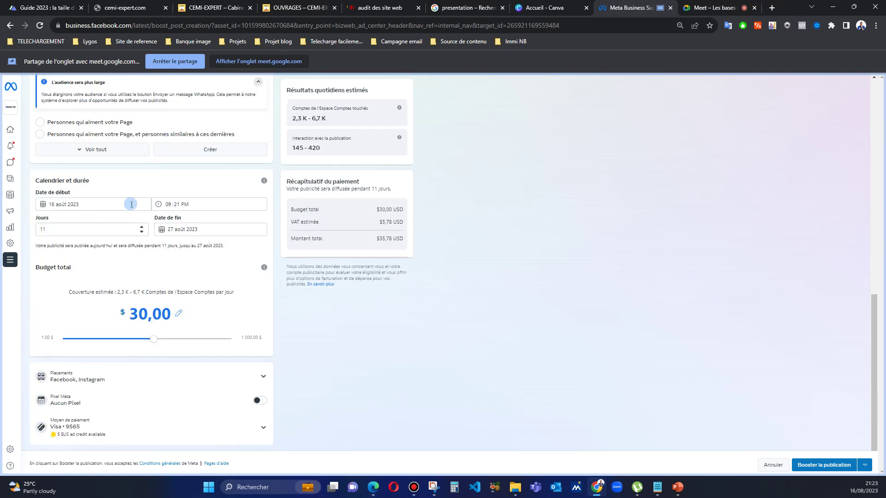
left_click(116, 205)
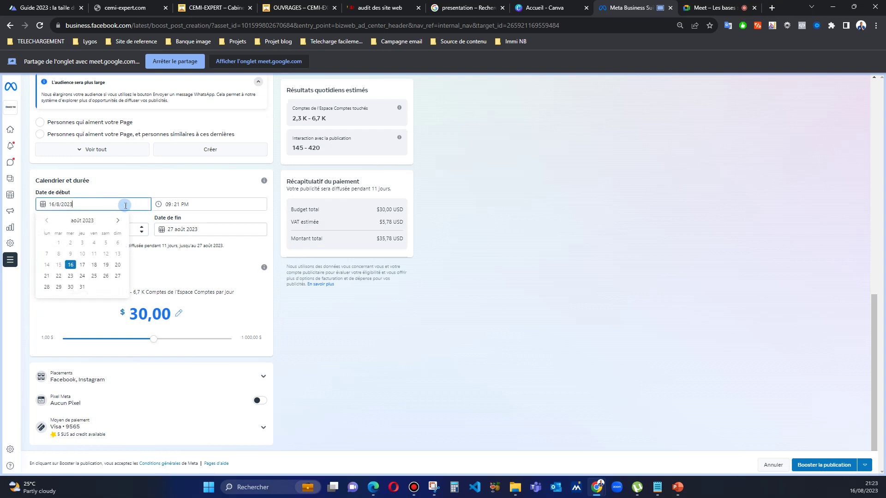
left_click(209, 214)
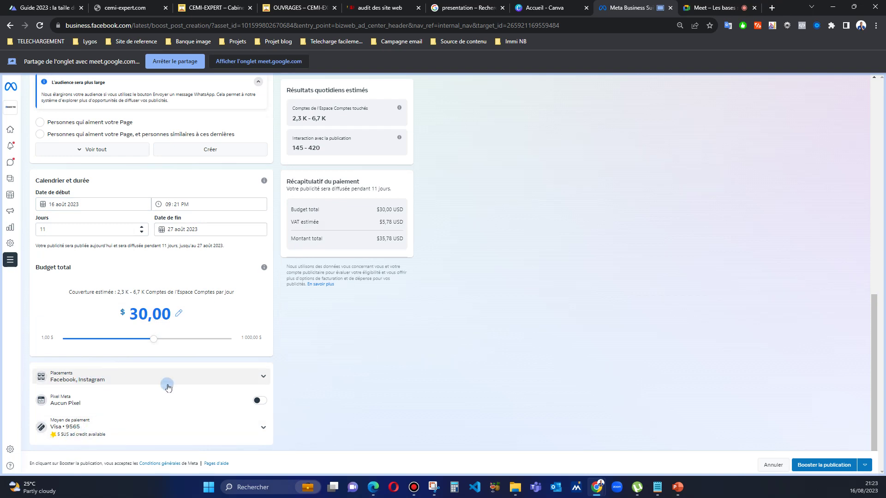
left_click(259, 375)
scroll(194, 390, "down", 1)
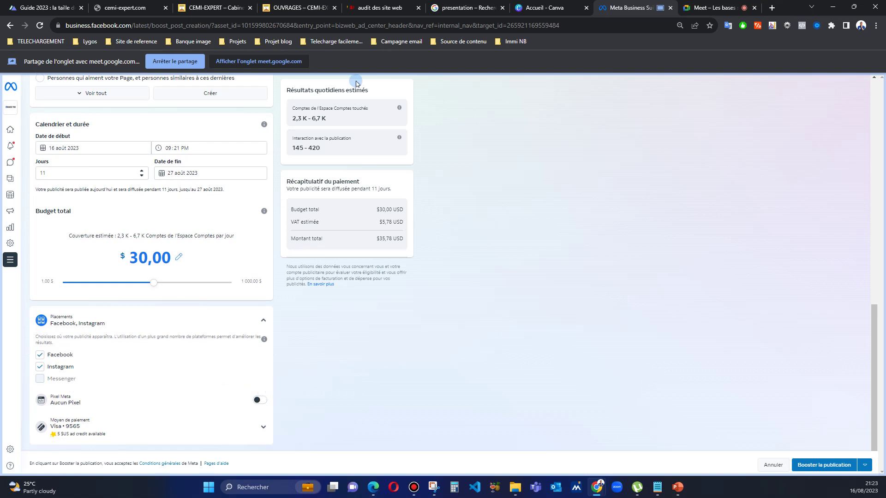
Step: Switch to Google Meet, mute the participant whose microphone is open, and return to the boost settings in Meta Business Suite
left_click(726, 8)
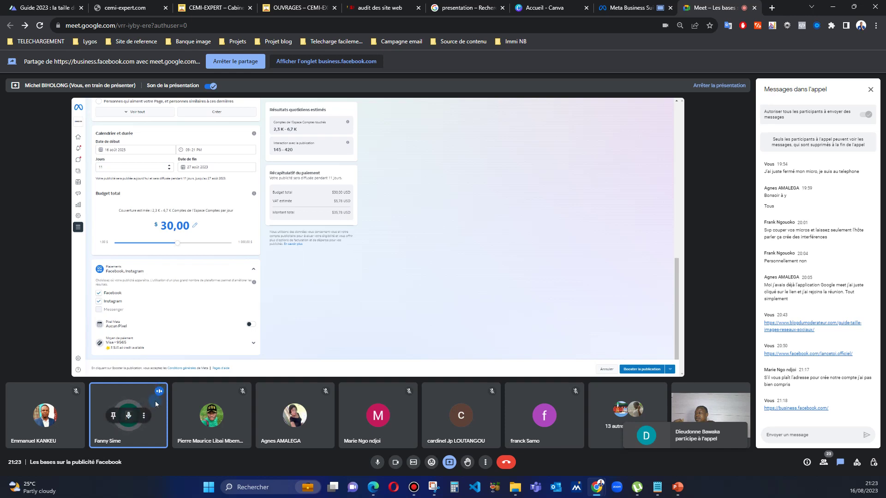
left_click(128, 416)
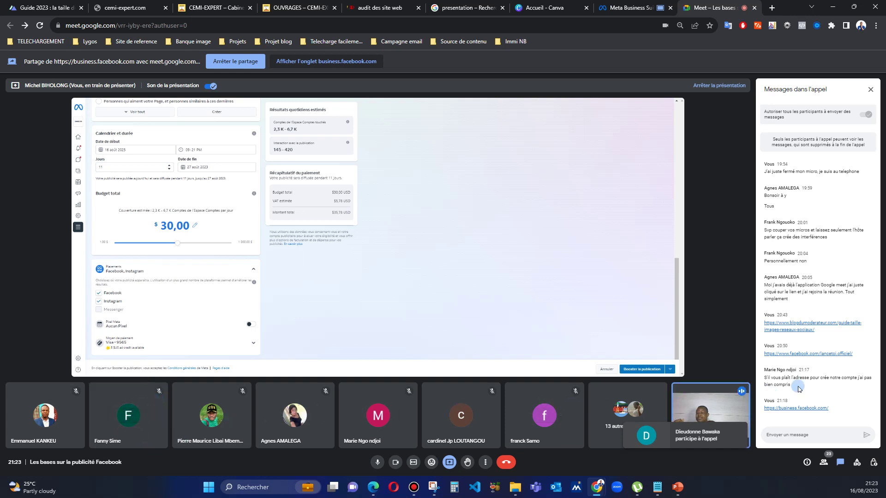
left_click(630, 8)
Step: Examine the boost settings again, from the objective and WhatsApp button to the ad preview, audience, schedule and budget
scroll(484, 249, "up", 10)
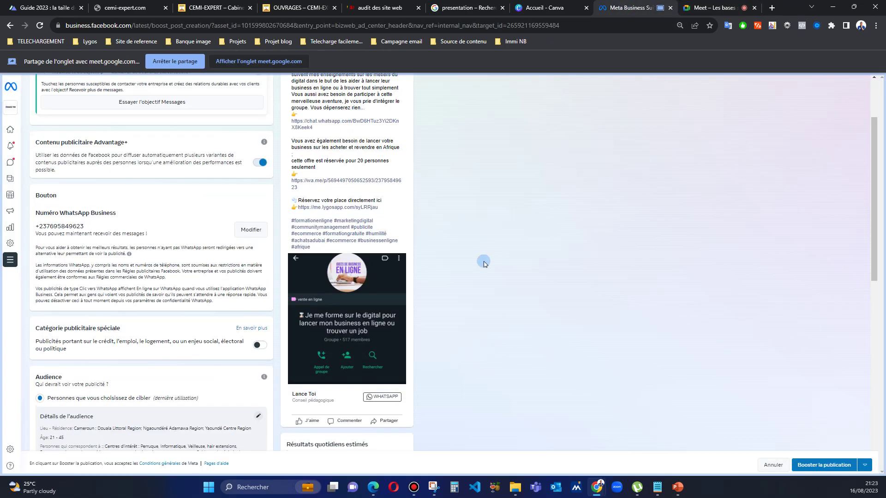
scroll(480, 257, "up", 2)
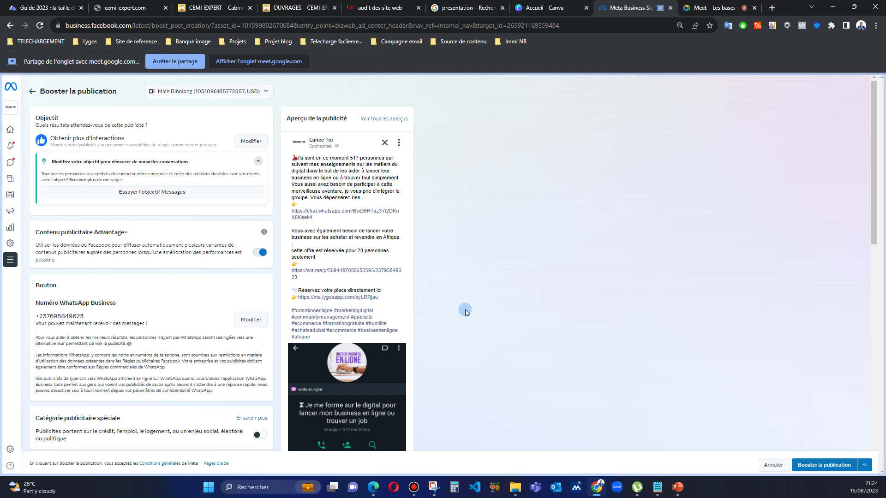
scroll(346, 323, "down", 6)
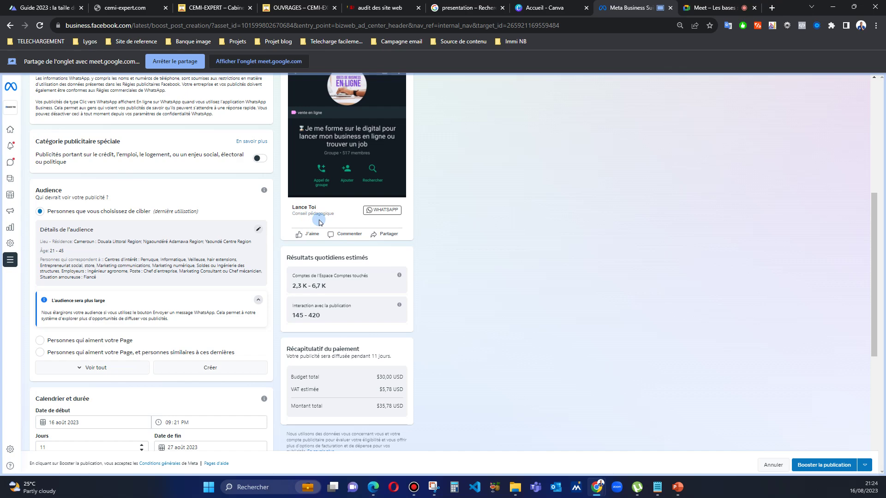
scroll(320, 222, "up", 5)
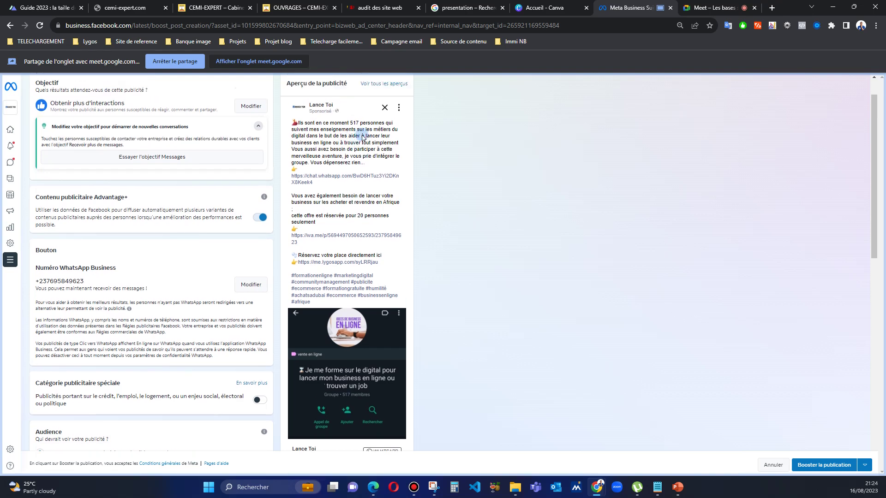
scroll(363, 137, "up", 1)
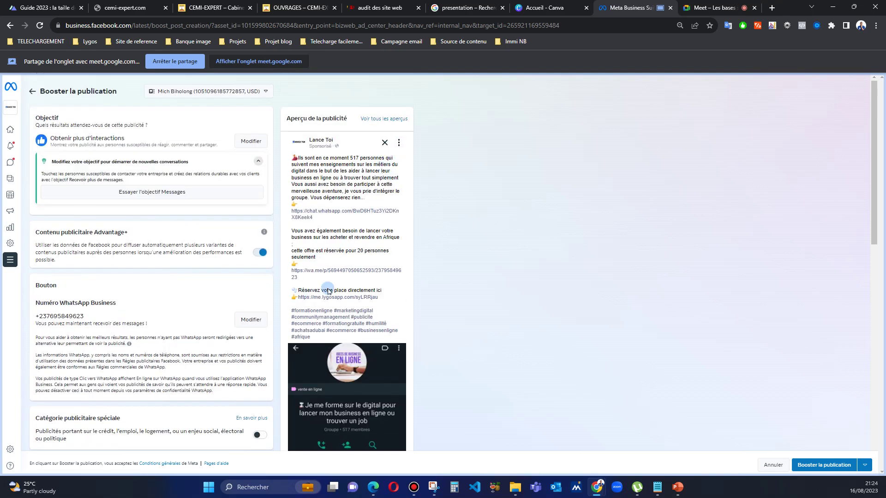
scroll(352, 274, "down", 4)
scroll(366, 244, "up", 4)
scroll(204, 304, "down", 4)
scroll(204, 304, "down", 5)
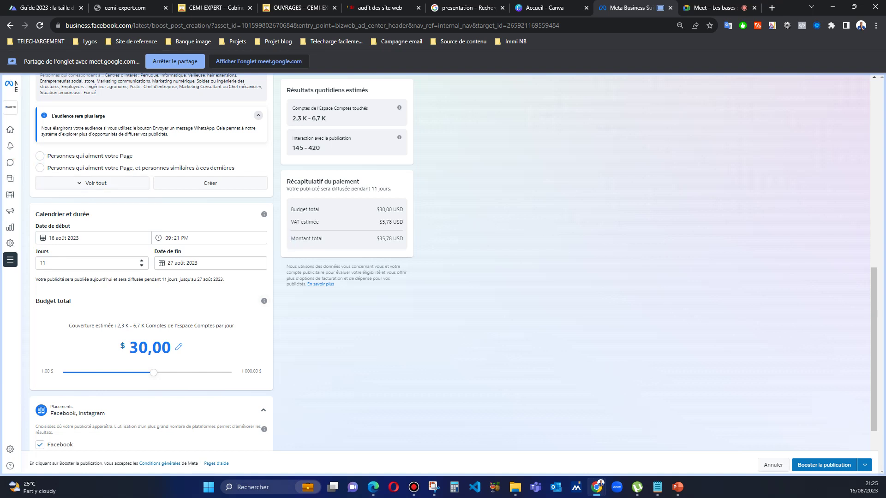
mouse_move(14, 148)
scroll(42, 213, "up", 7)
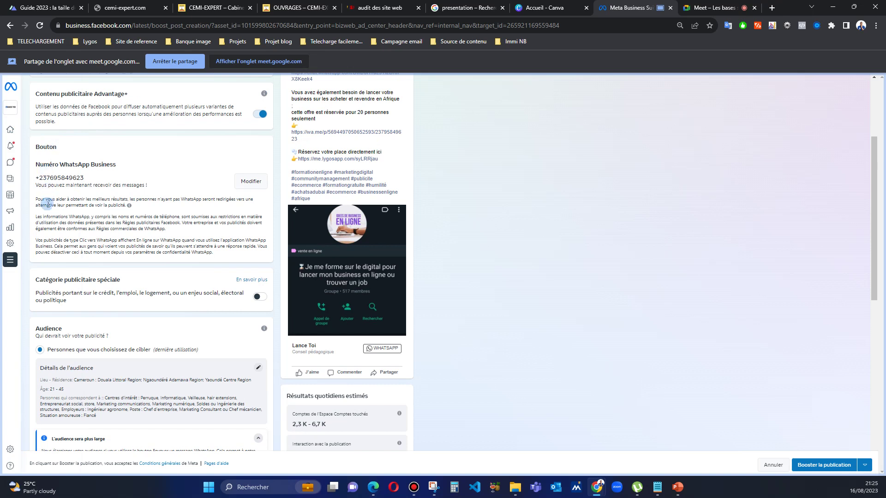
mouse_move(11, 230)
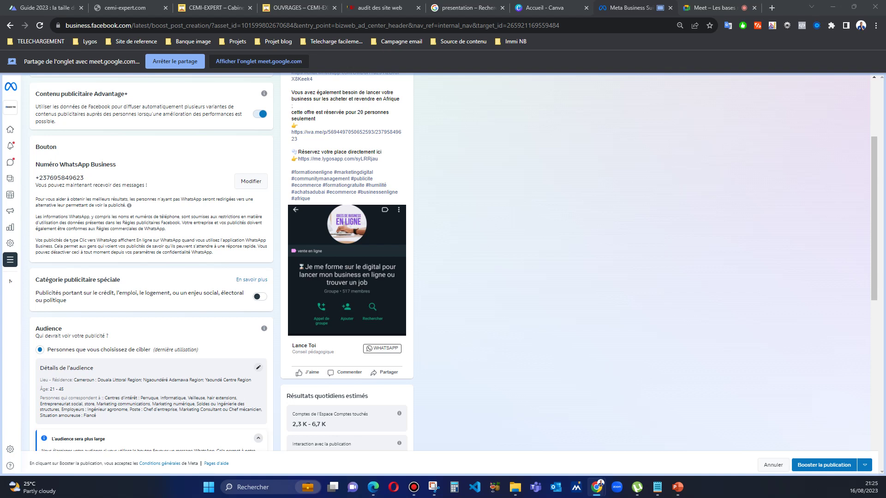
Step: Switch to Google Meet, check the options available for a participant, and dismiss the raised-hand notification
left_click(718, 9)
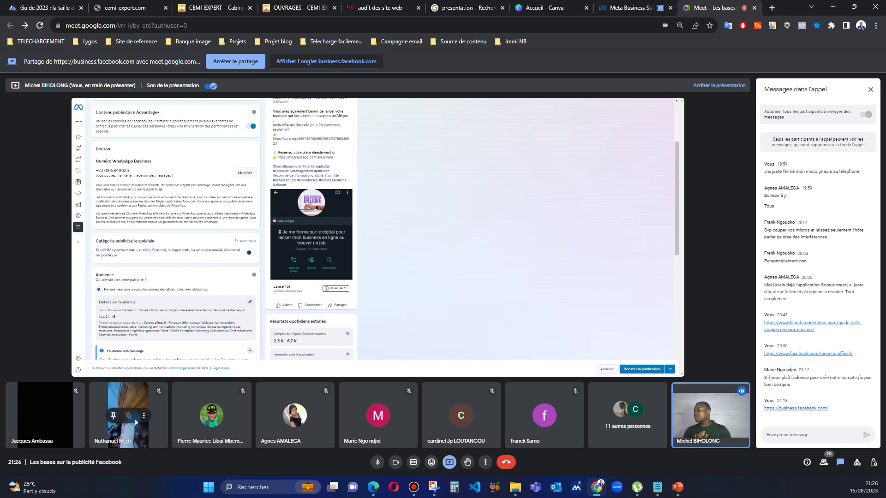
left_click(145, 417)
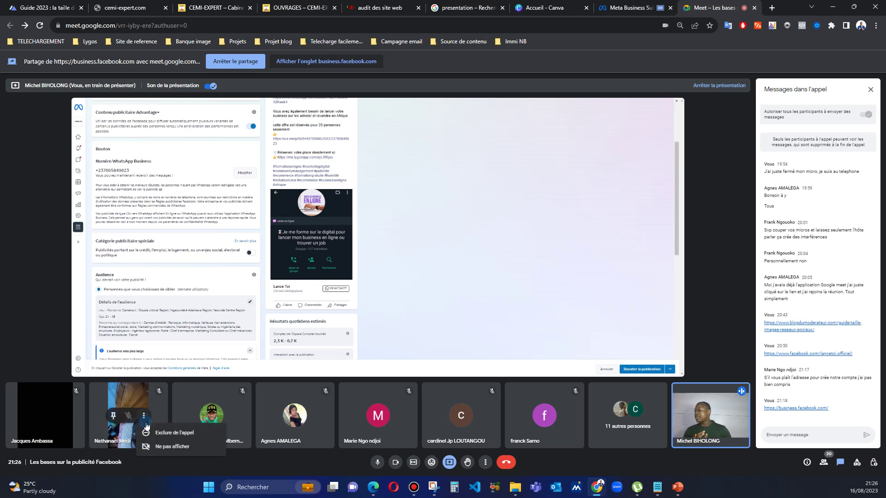
left_click(151, 423)
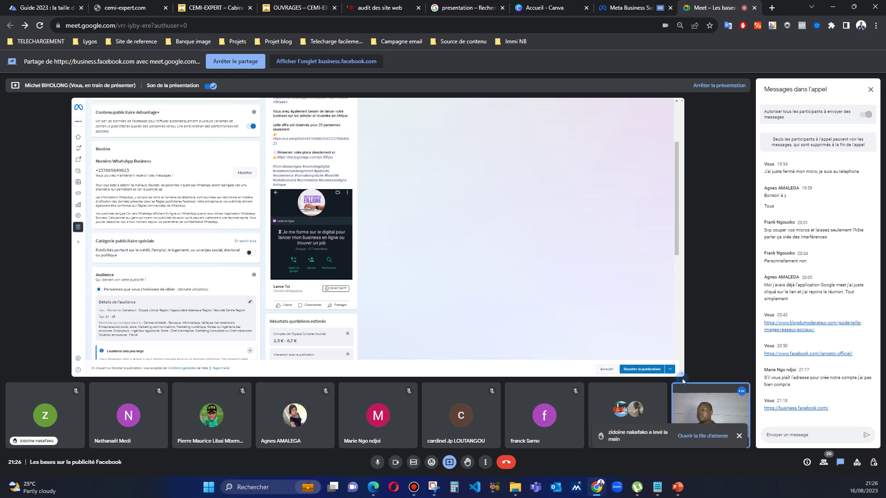
left_click(738, 436)
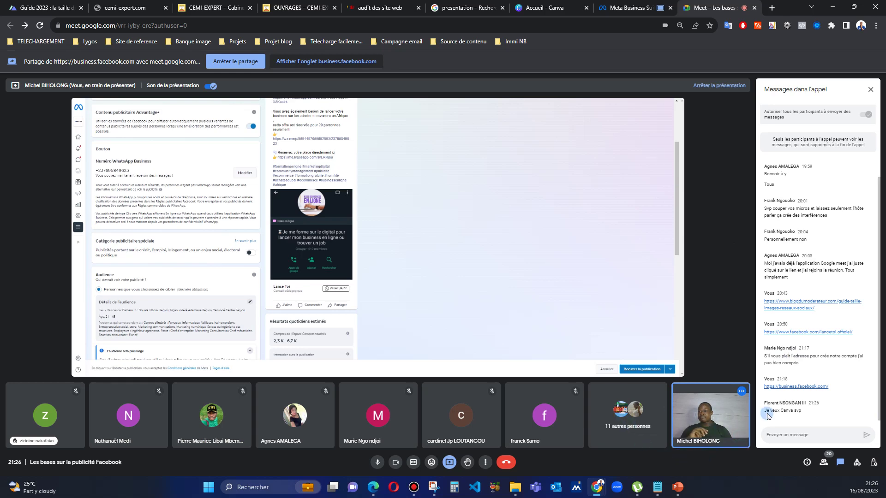
Step: Hide and reopen the call chat, dismiss the new raised-hand notification, and read the participants' questions
left_click(871, 89)
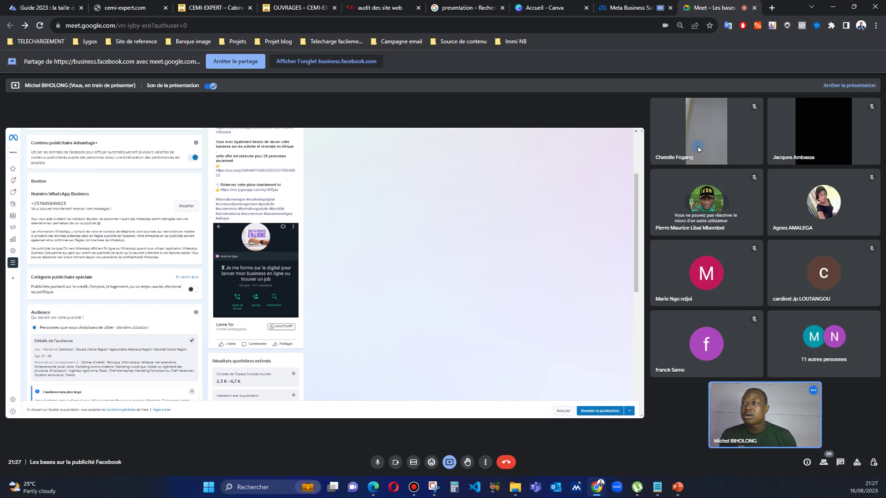
left_click(839, 463)
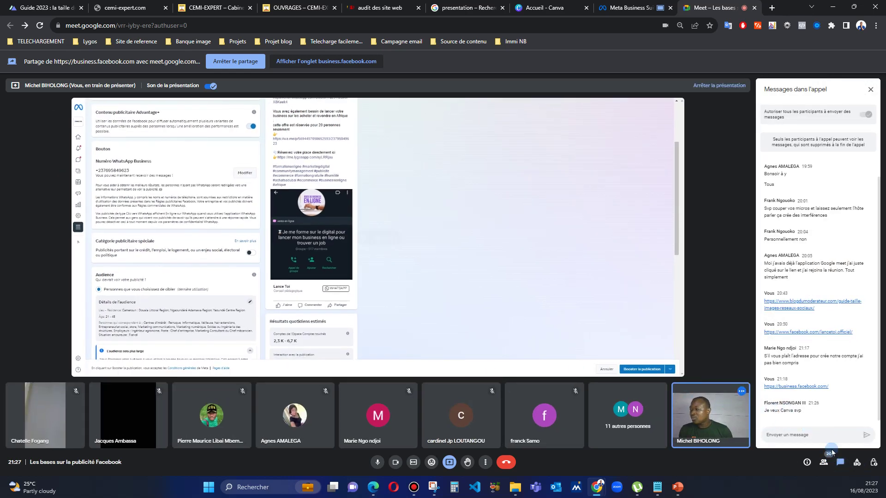
left_click(819, 432)
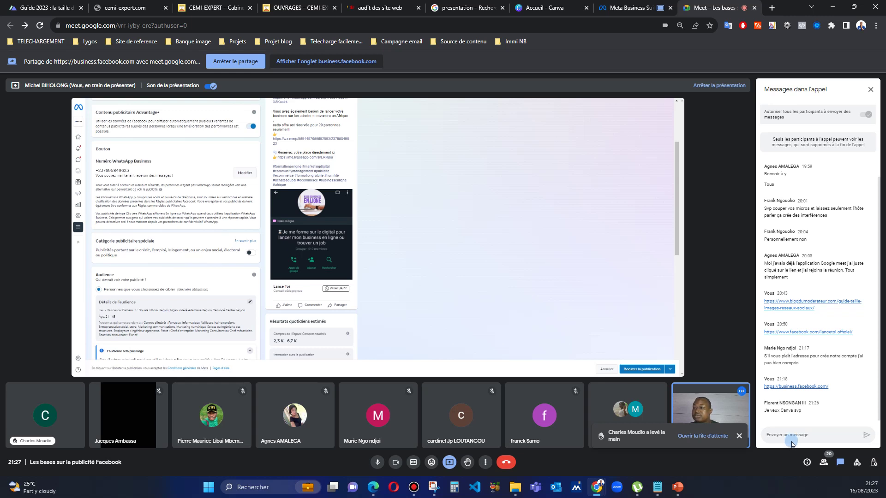
left_click(739, 436)
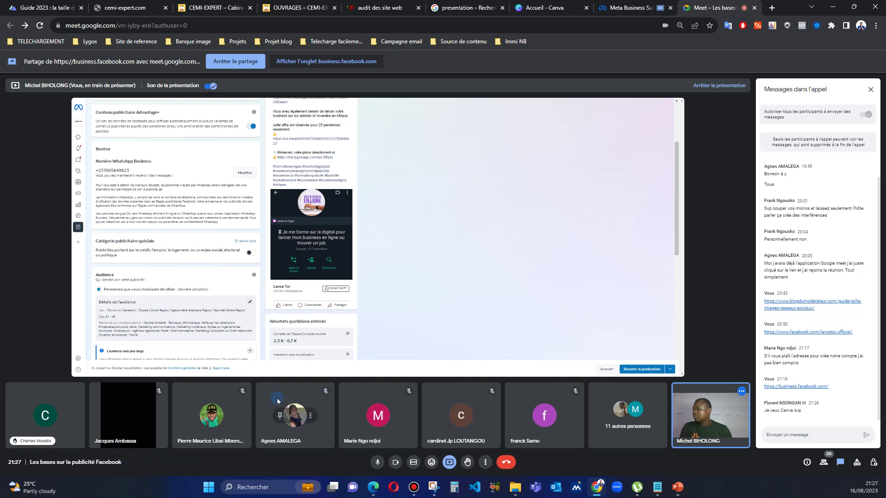
mouse_move(32, 415)
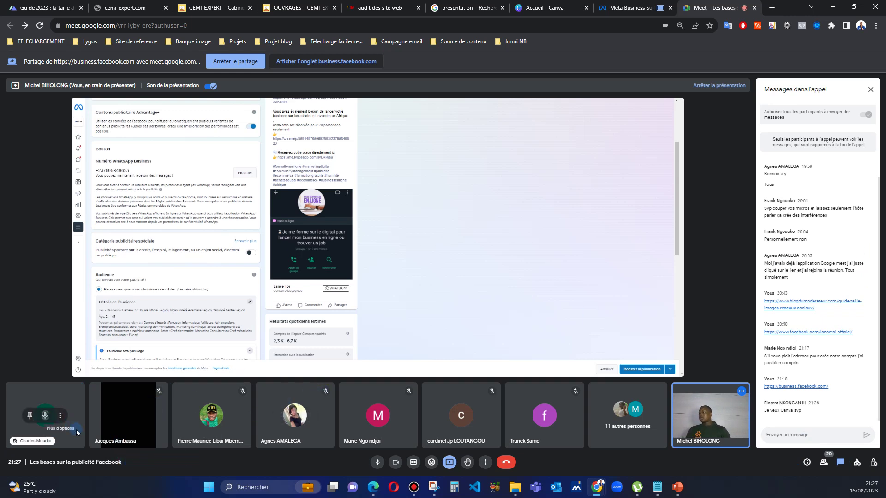
left_click(838, 416)
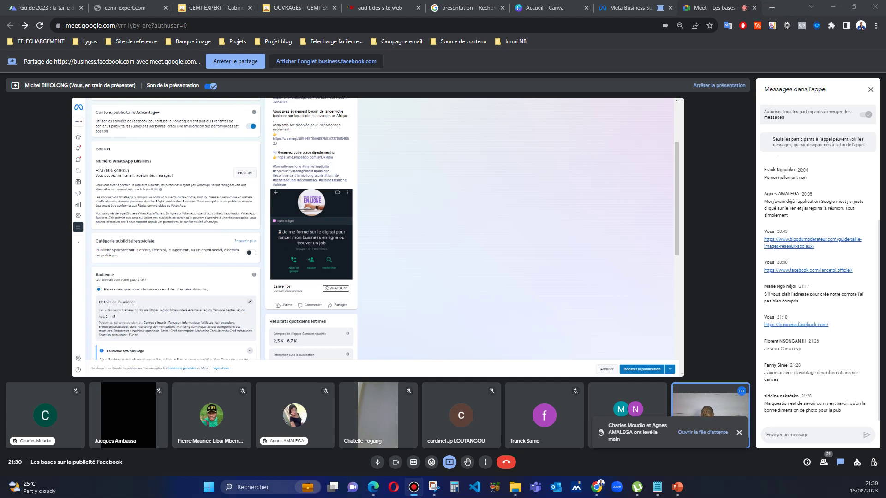
Step: Switch to Canva, stop sharing the Meta Business Suite tab, and show the beginning of the Canva home page
left_click(545, 9)
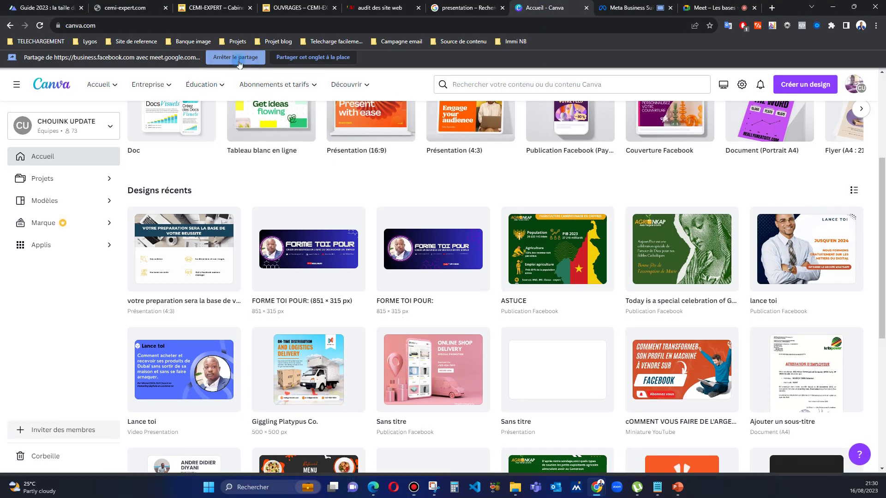
left_click(238, 58)
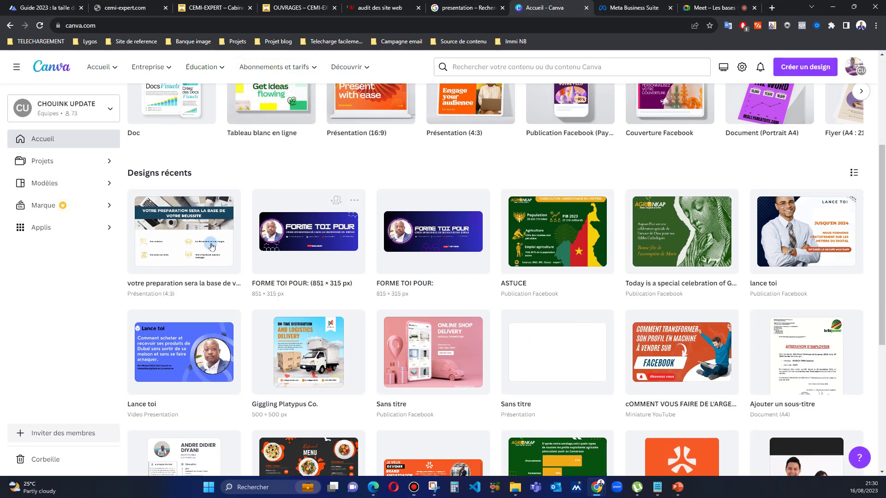
left_click(88, 130)
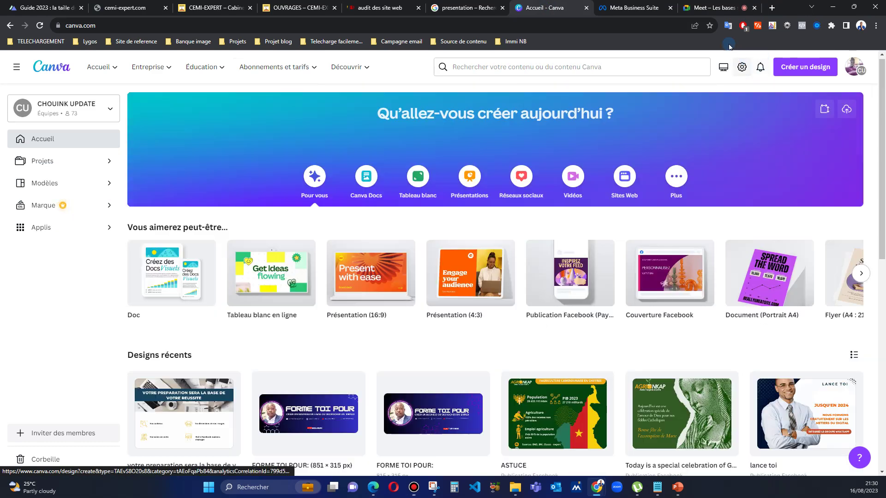
Step: Present the "Accueil - Canva" tab with its audio in the Google Meet call, then go back to the call
left_click(715, 7)
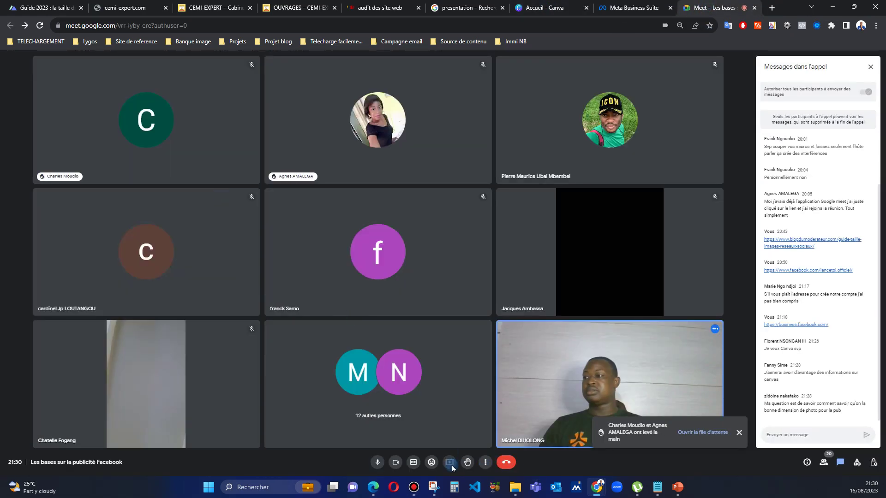
left_click(450, 463)
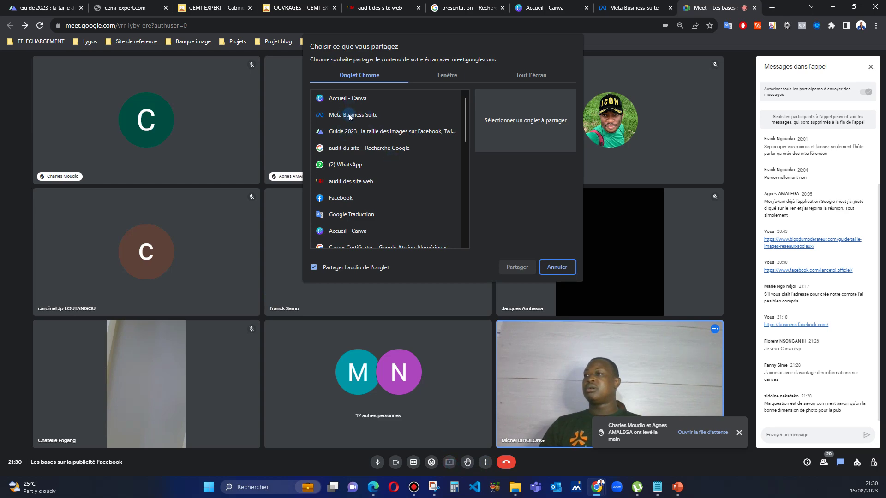
left_click(353, 99)
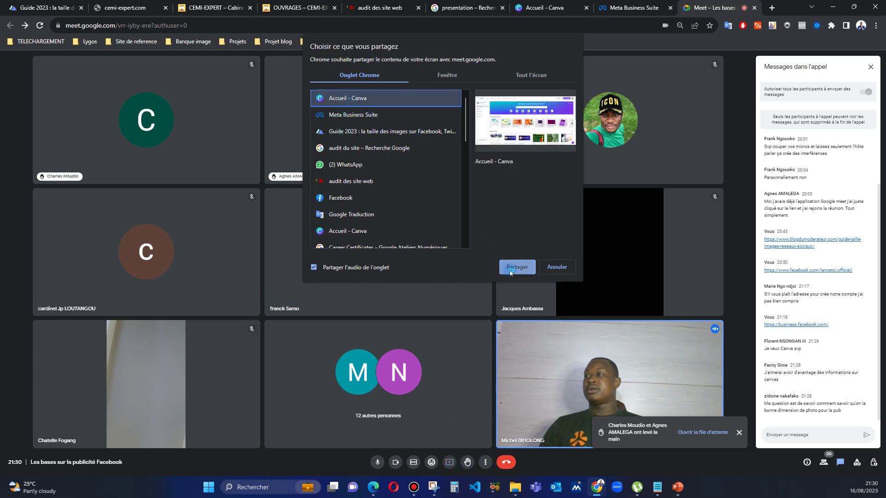
left_click(512, 270)
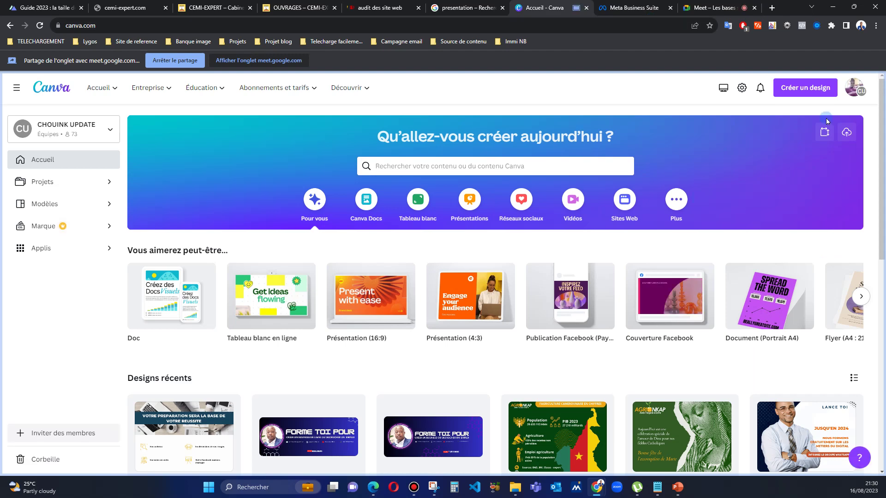
left_click(714, 8)
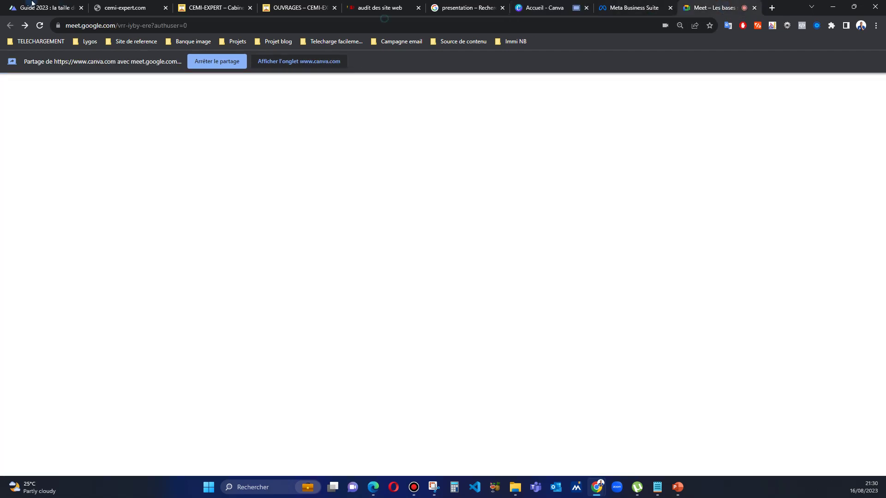
Step: Switch to the BDM image-size guide and highlight the 1080×1350 dimensions given for Facebook Ads photos in the feed
left_click(33, 4)
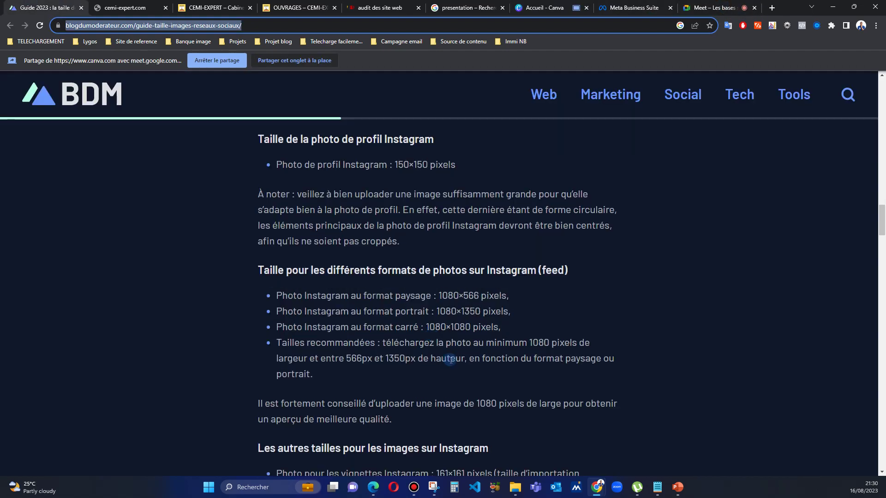
scroll(450, 360, "up", 1)
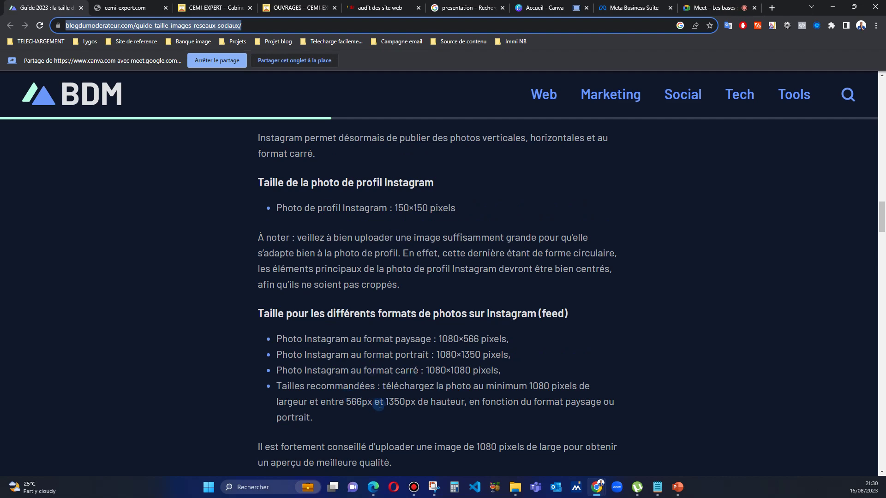
scroll(442, 295, "up", 20)
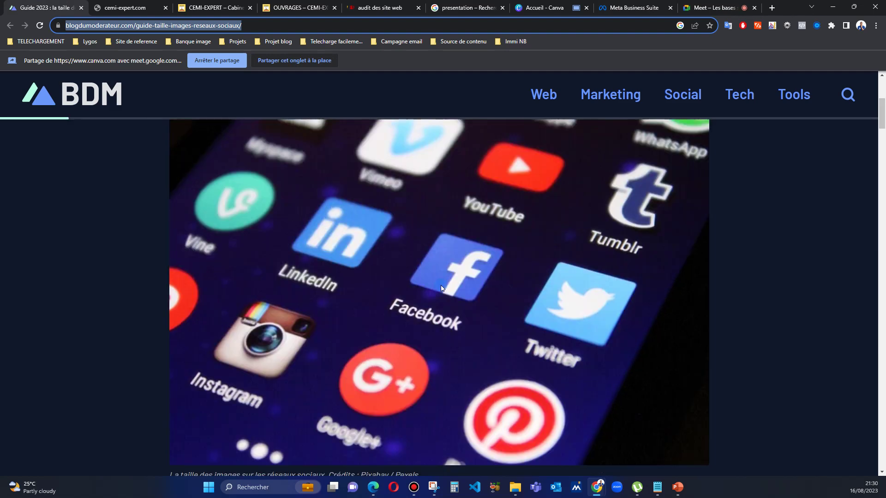
scroll(441, 288, "up", 5)
scroll(445, 282, "down", 15)
scroll(450, 274, "up", 2)
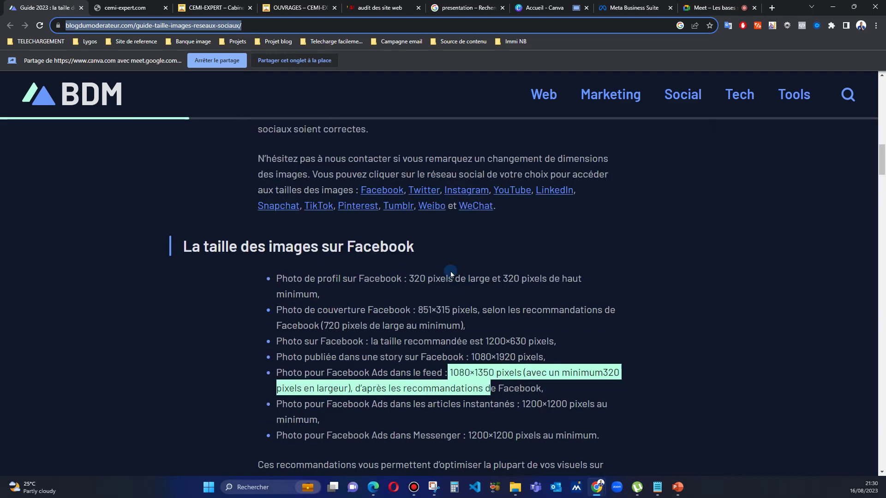
left_click(557, 320)
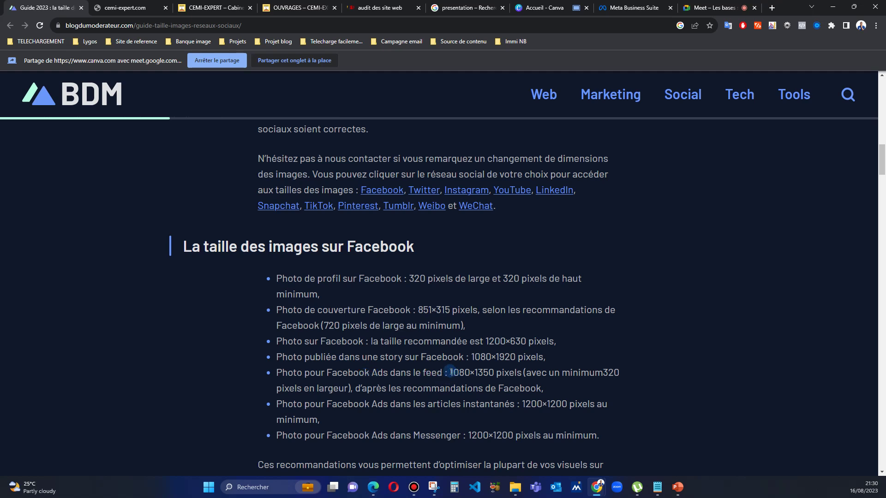
left_click_drag(450, 373, 496, 372)
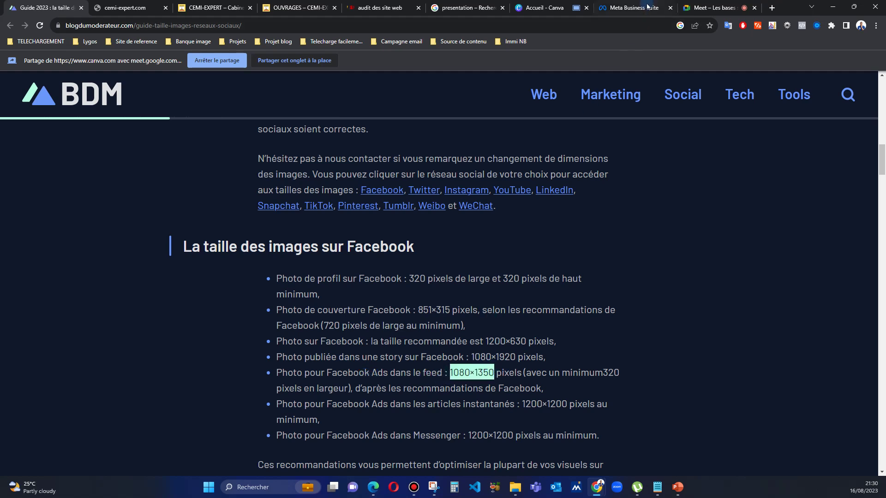
Step: Return to the Canva home page and open the custom-size form for a new design
left_click(699, 8)
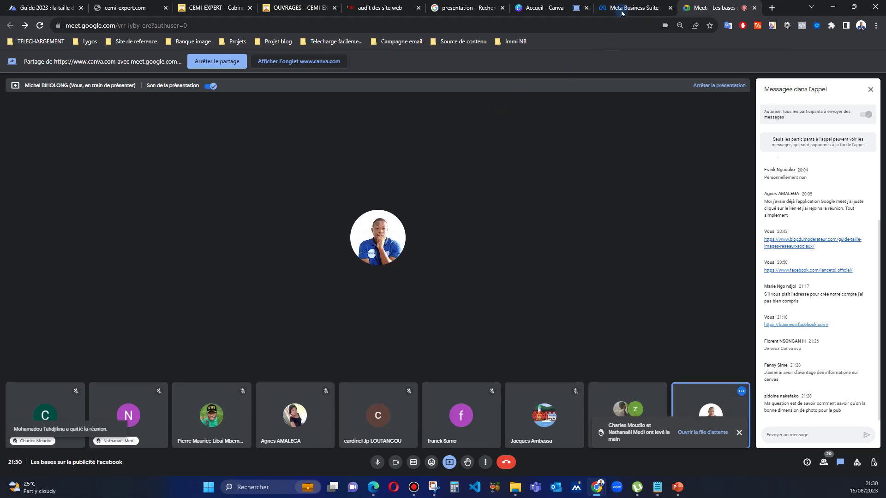
left_click(548, 6)
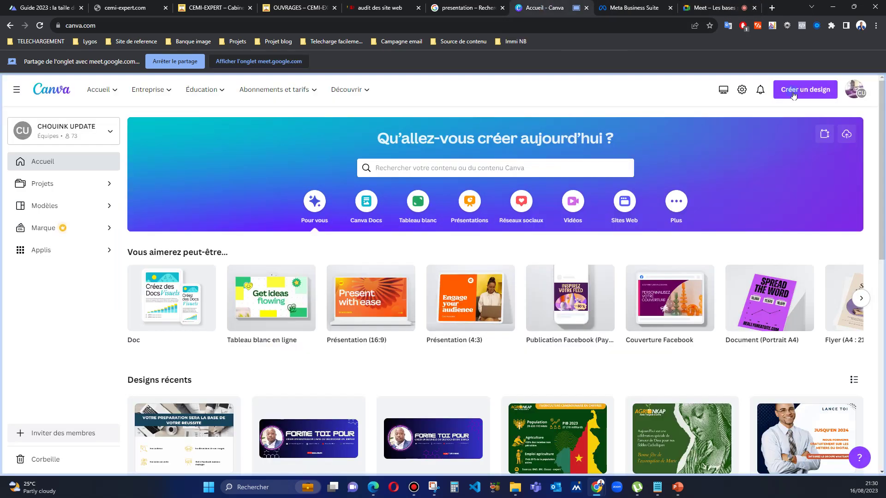
left_click(802, 93)
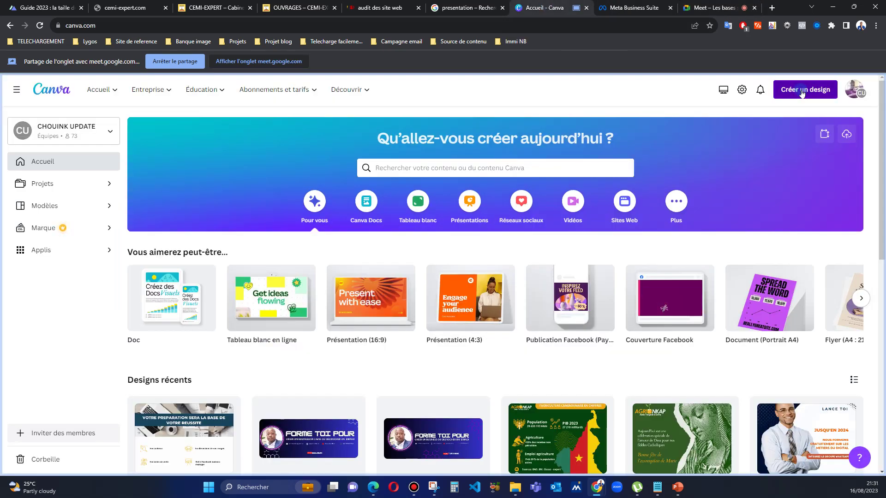
left_click(723, 135)
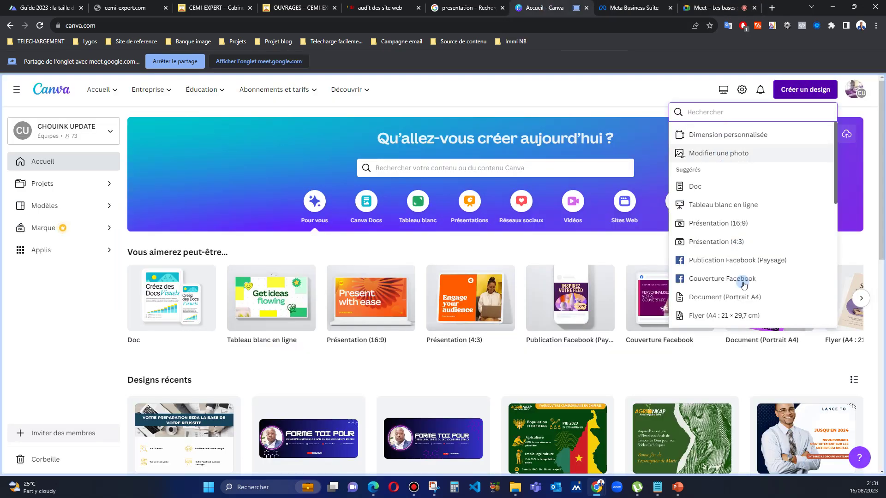
left_click(729, 137)
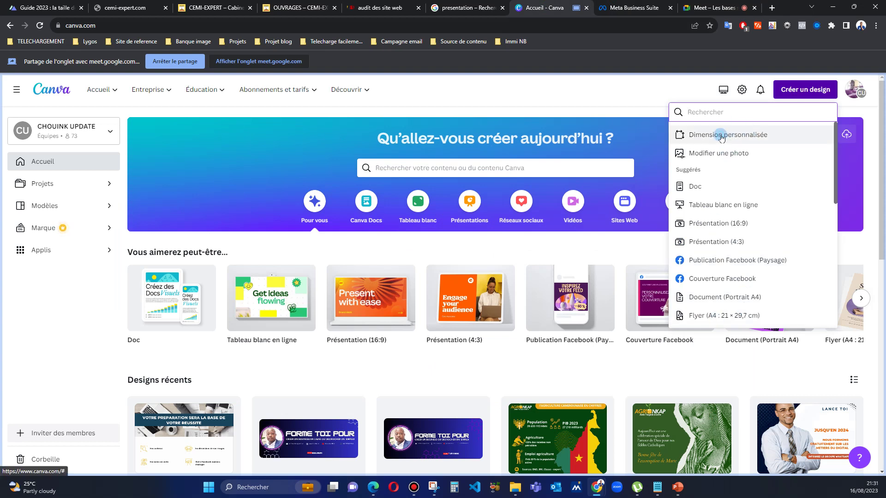
left_click(695, 148)
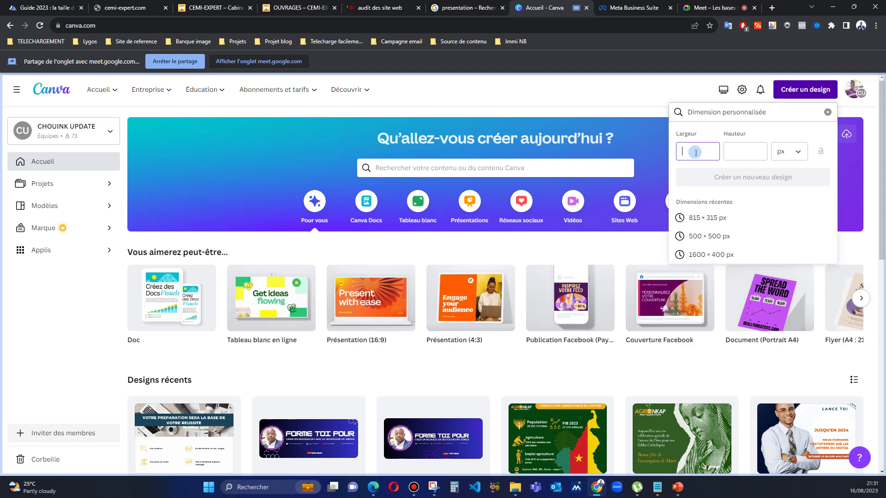
right_click(696, 153)
left_click(720, 204)
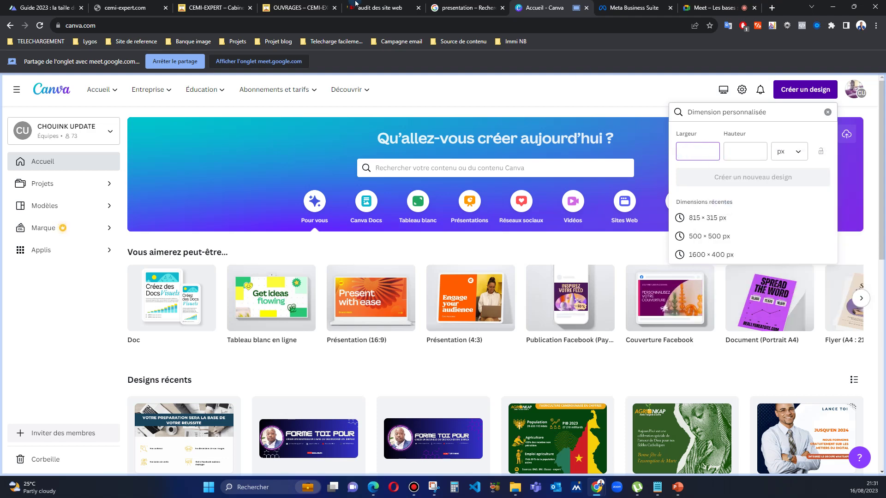
Step: Copy the 1080 feed ad width from the BDM guide and enter it as the custom design's width in Canva
left_click(43, 7)
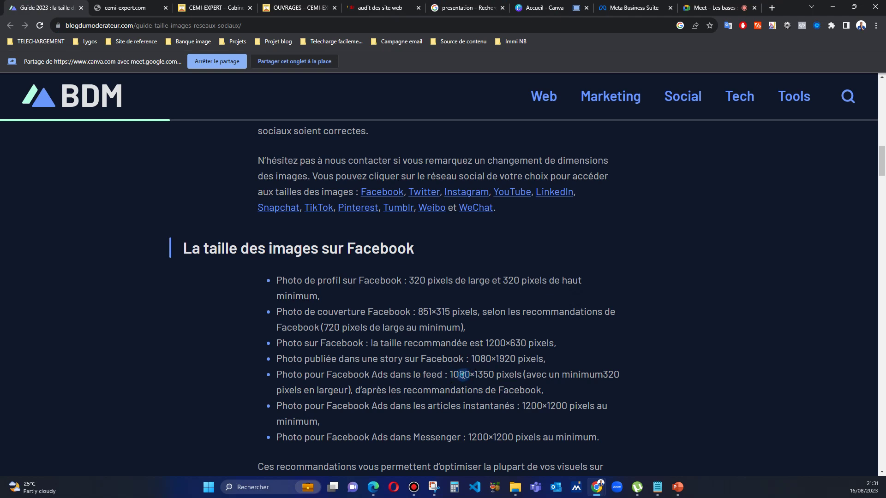
double_click(463, 375)
key("ctrl+c")
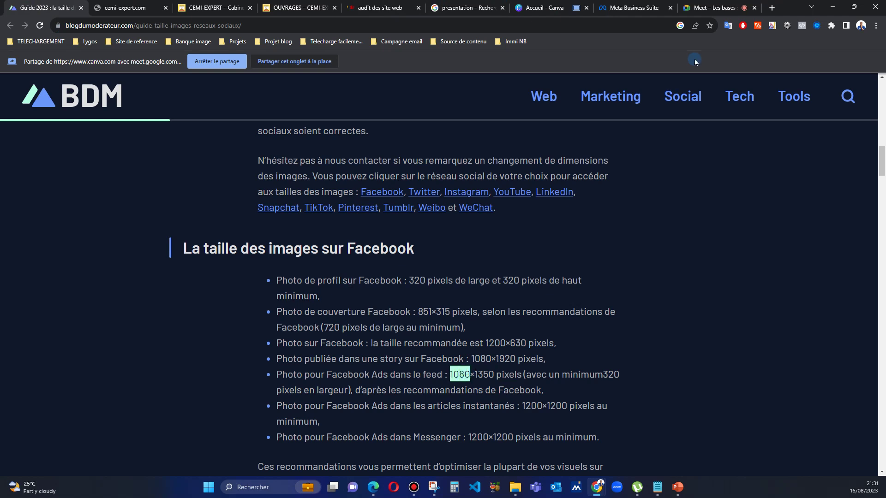
left_click(717, 8)
left_click(554, 8)
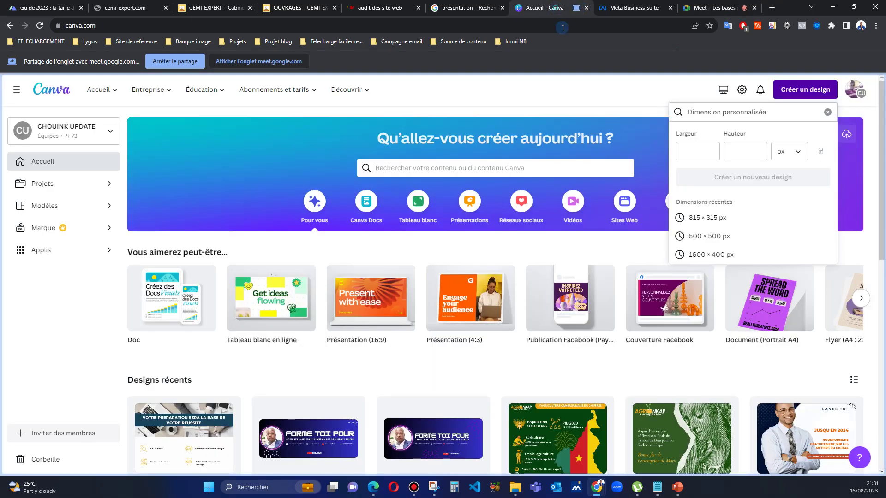
left_click(685, 149)
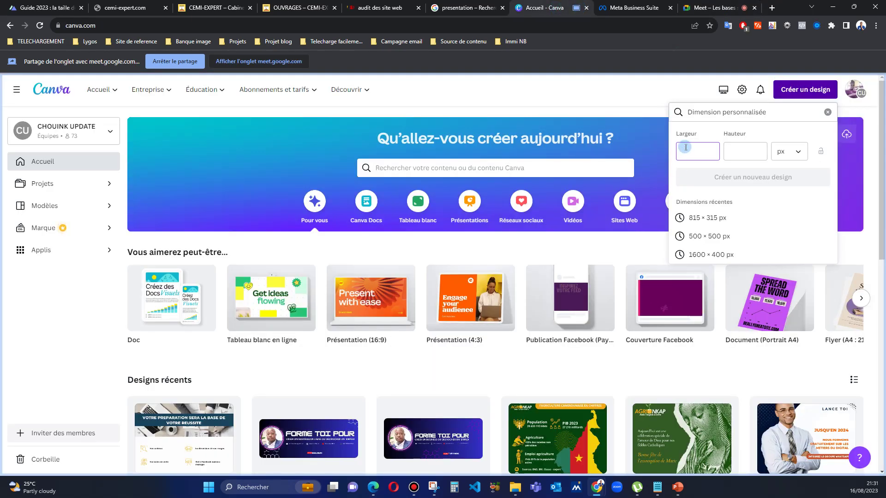
key("ctrl+v")
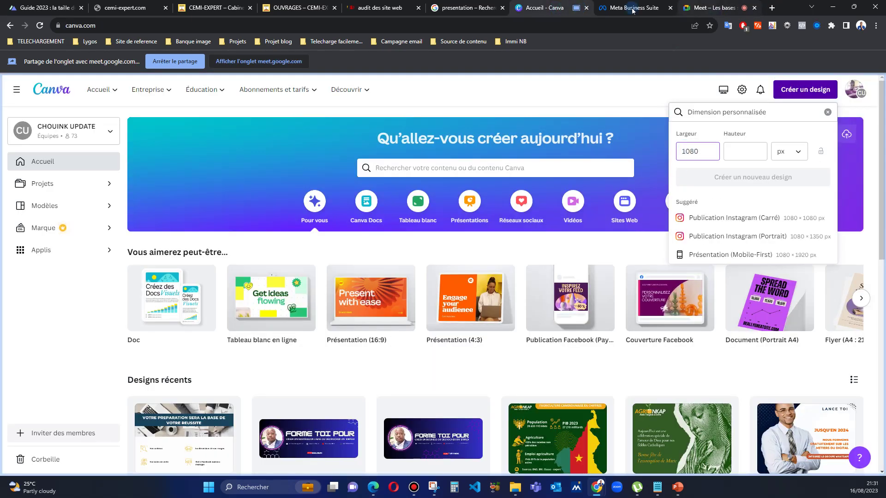
Step: Copy the 1350 feed ad height from the BDM guide into Canva's custom size and create the 1080 × 1350 px design
left_click(35, 6)
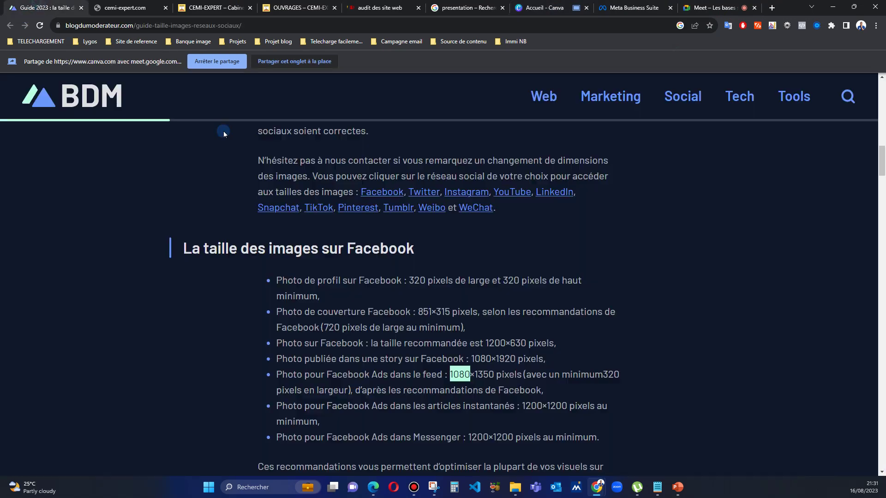
double_click(488, 376)
key("ctrl+c")
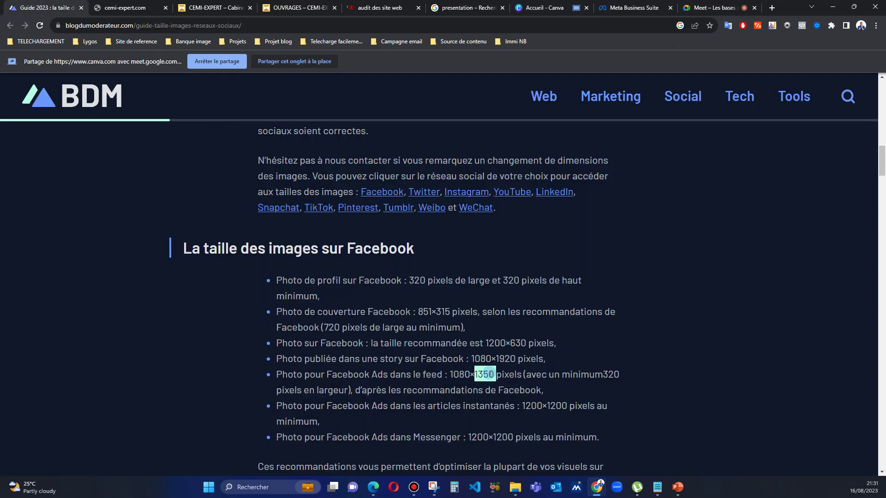
left_click(720, 7)
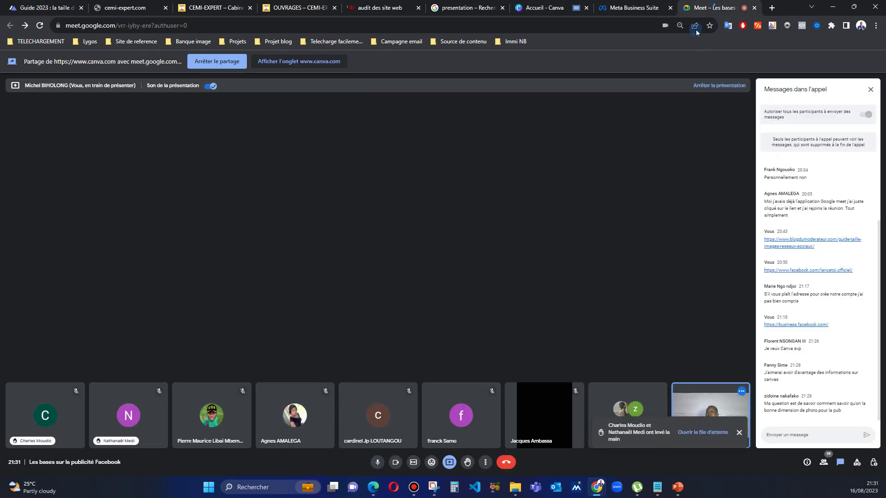
left_click(554, 9)
left_click(737, 150)
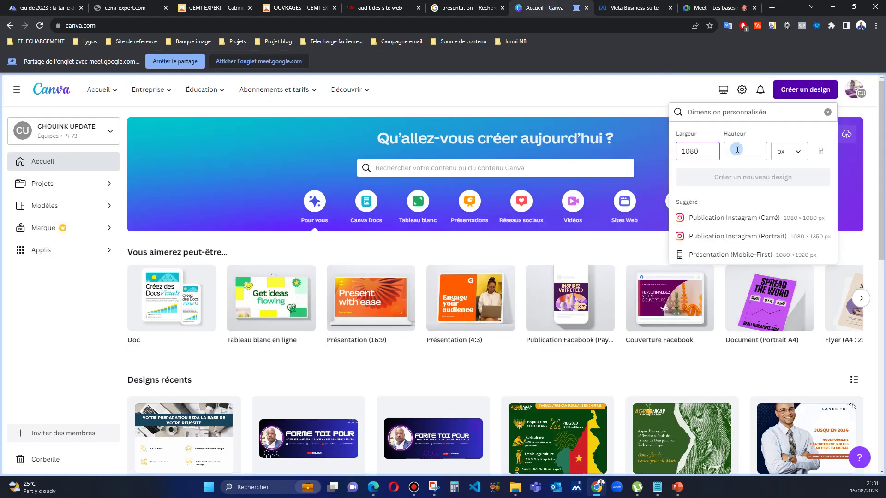
key("ctrl+v")
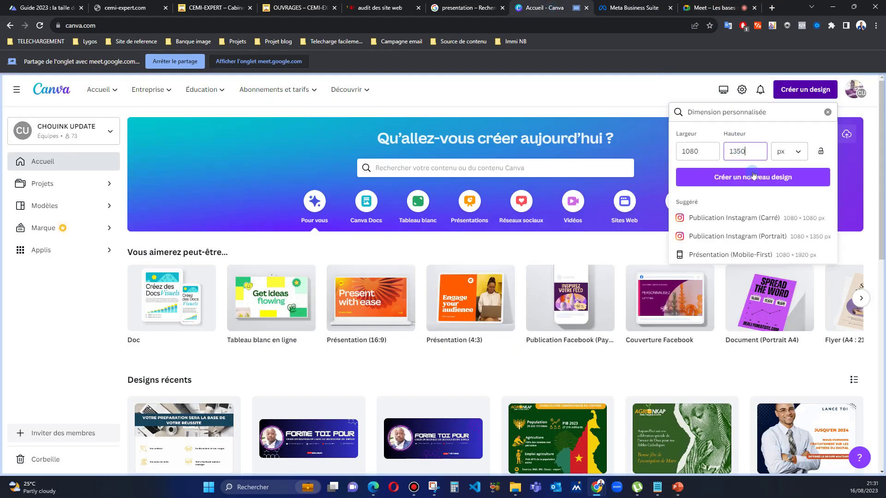
left_click(764, 184)
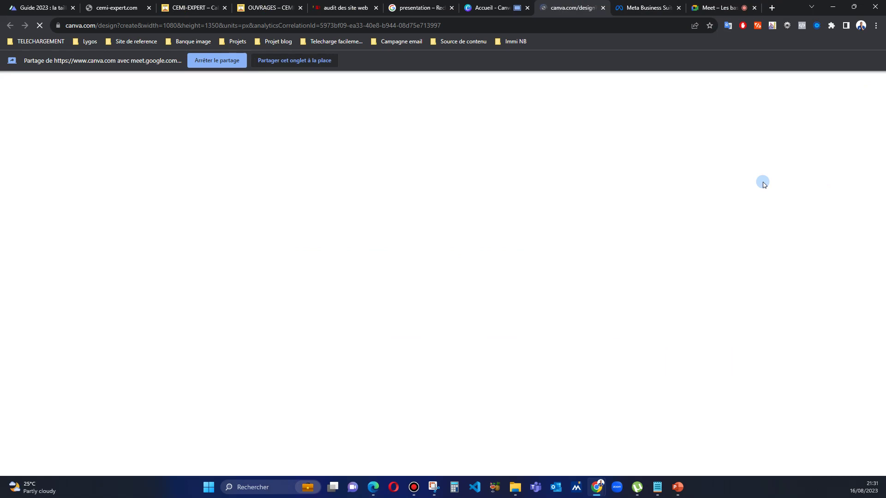
Step: Stop sharing the Canva home page and present the "Design sans titre" tab with its audio in the Google Meet call
left_click(489, 6)
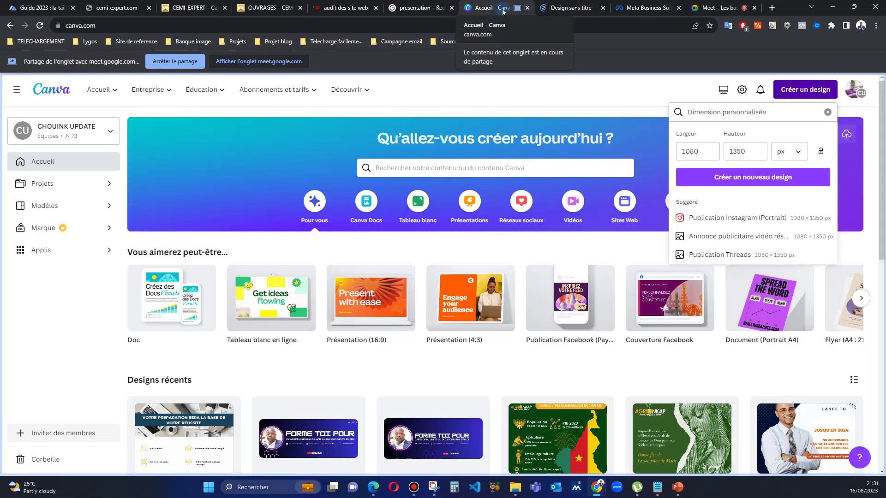
left_click(563, 11)
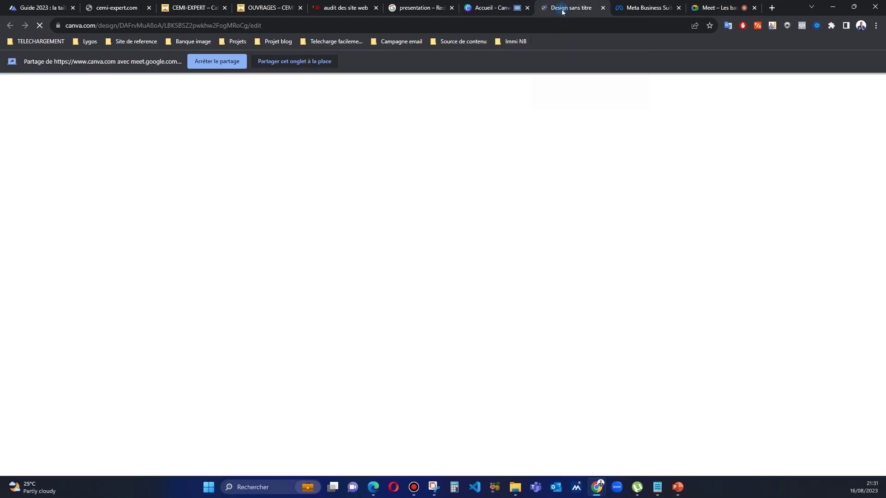
left_click(223, 65)
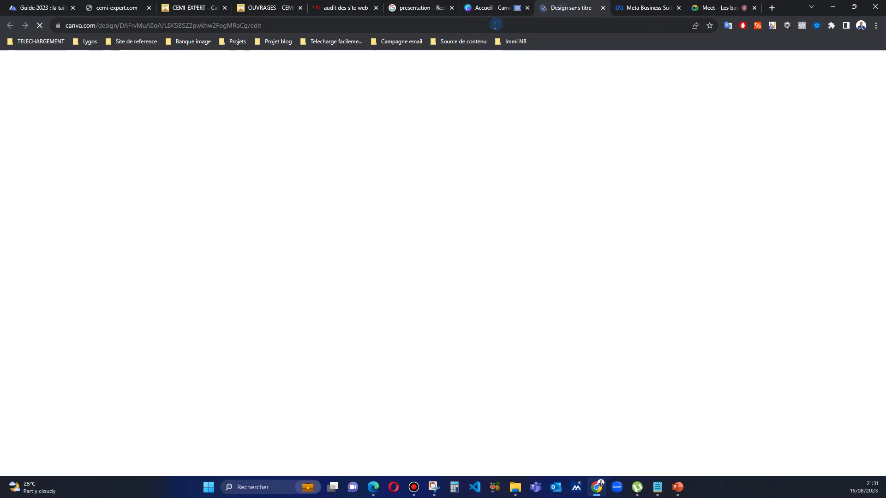
left_click(489, 8)
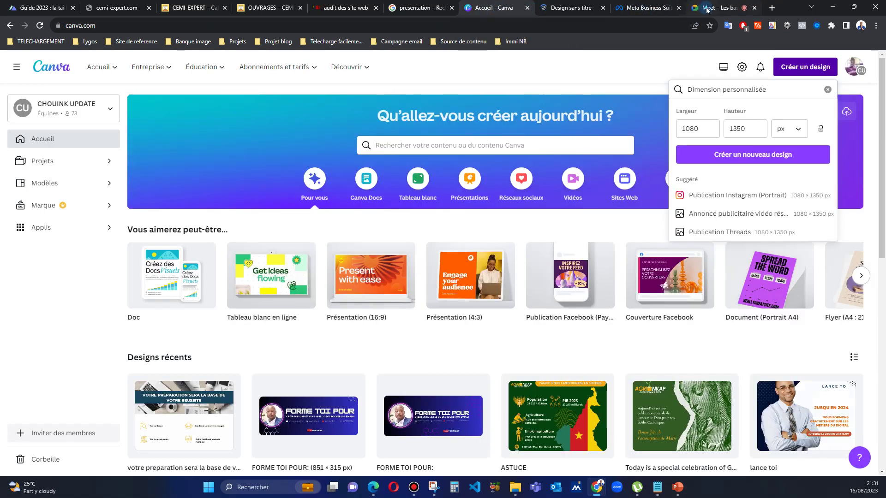
left_click(706, 8)
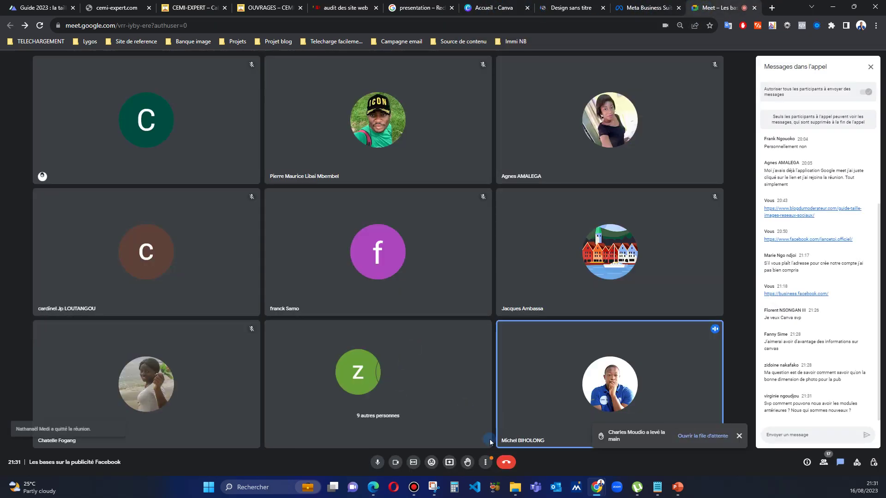
left_click(456, 467)
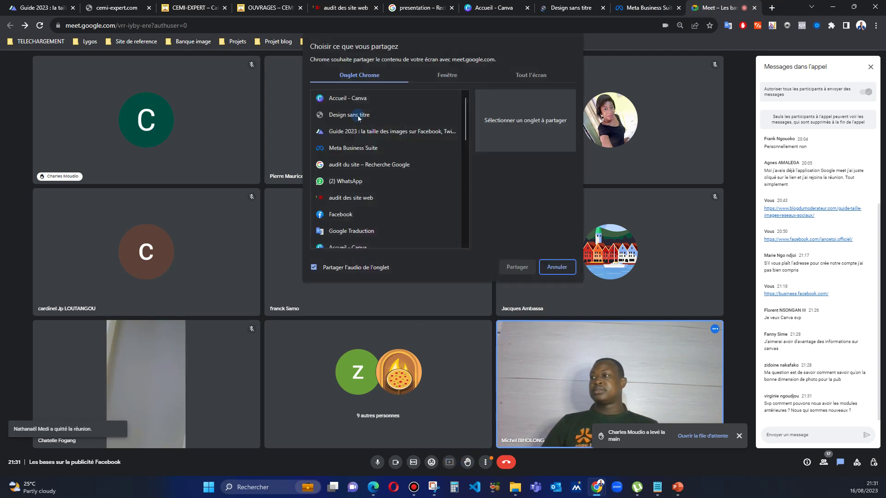
left_click(359, 116)
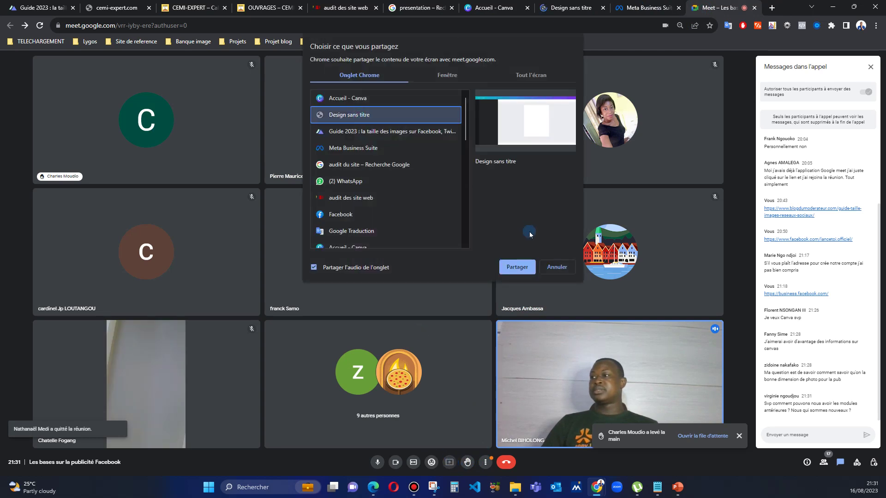
left_click(517, 266)
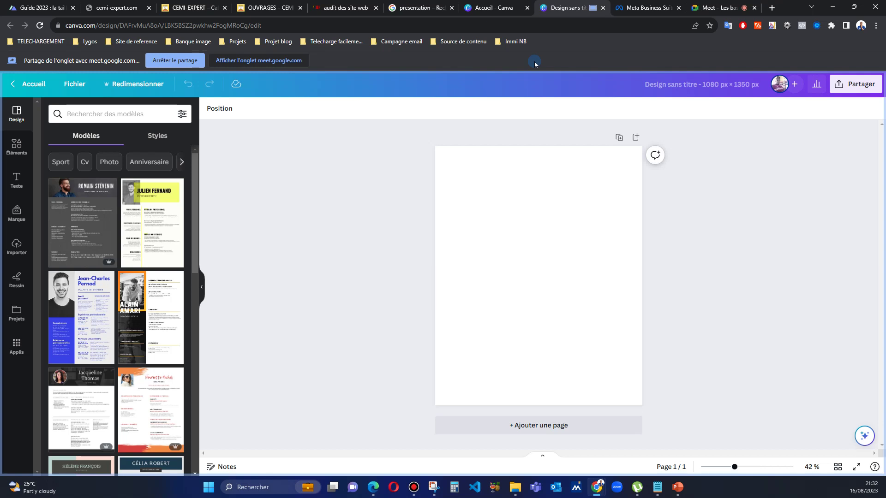
Step: Browse the suggested templates for the blank design
scroll(108, 369, "down", 10)
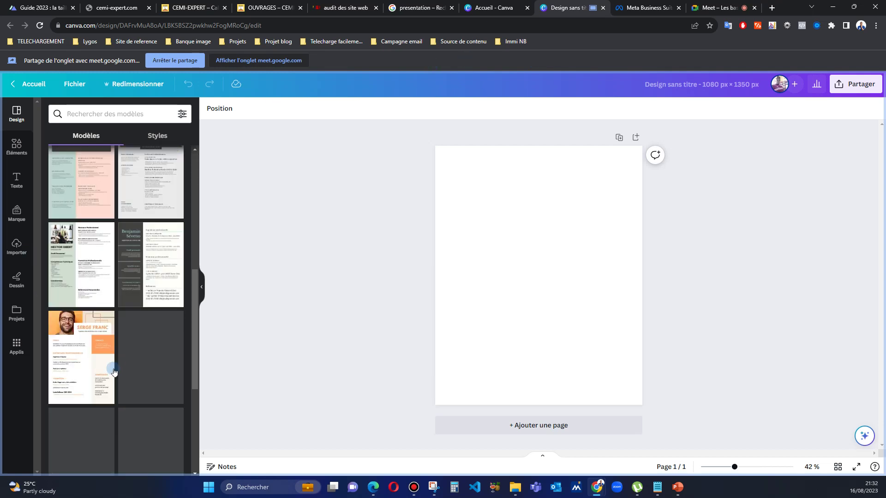